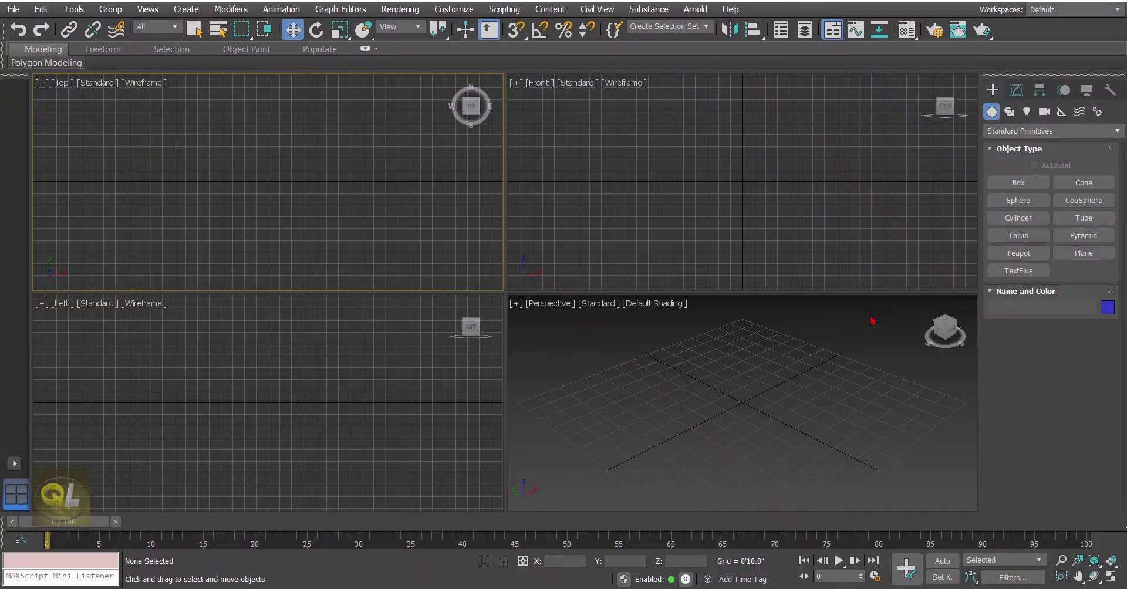
Step: Create a cylinder of about 3'2.8" radius and 1'7.9" height on the grid in the perspective view
click(1010, 222)
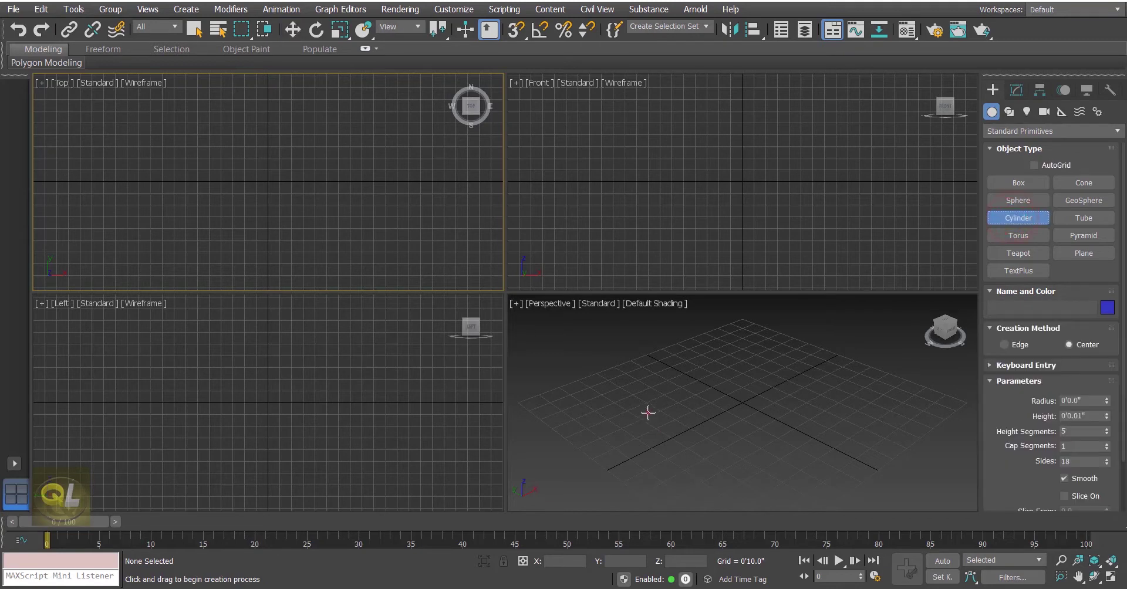
drag(648, 412, 675, 438)
click(671, 405)
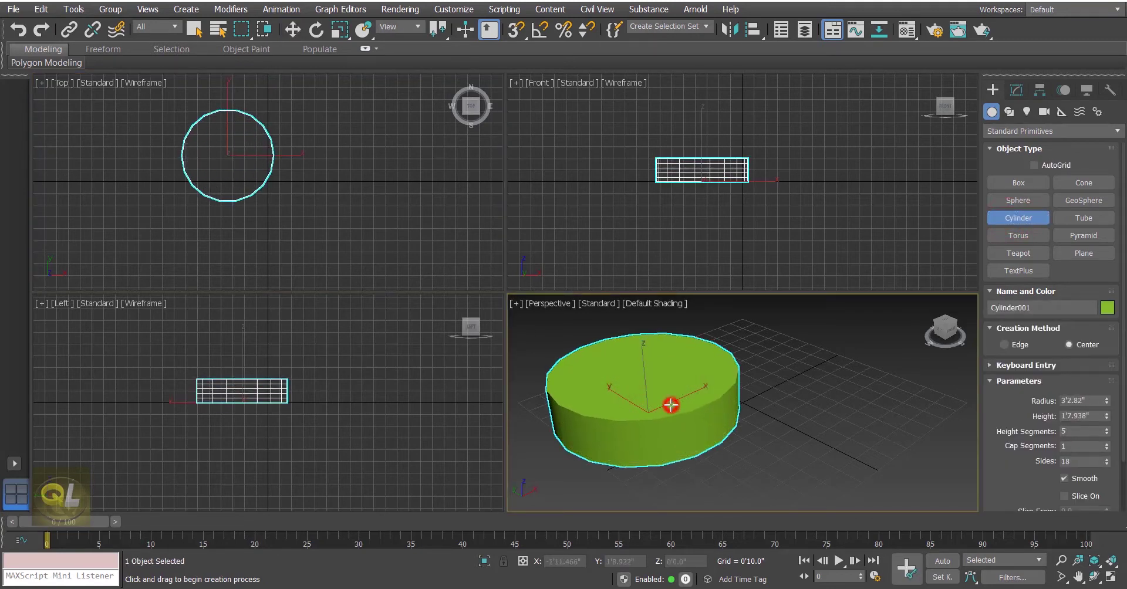
key(alt)
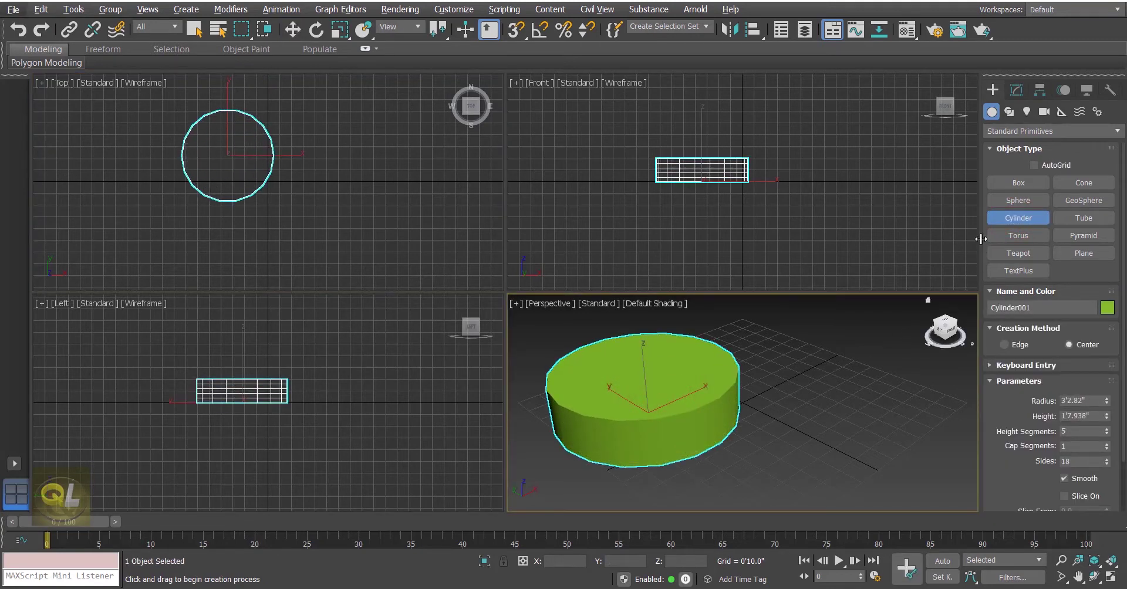
Step: Create a box beside the cylinder, about 2'2.6" long, 2'5.8" wide and 4'11.2" high
click(1019, 183)
drag(811, 390, 845, 418)
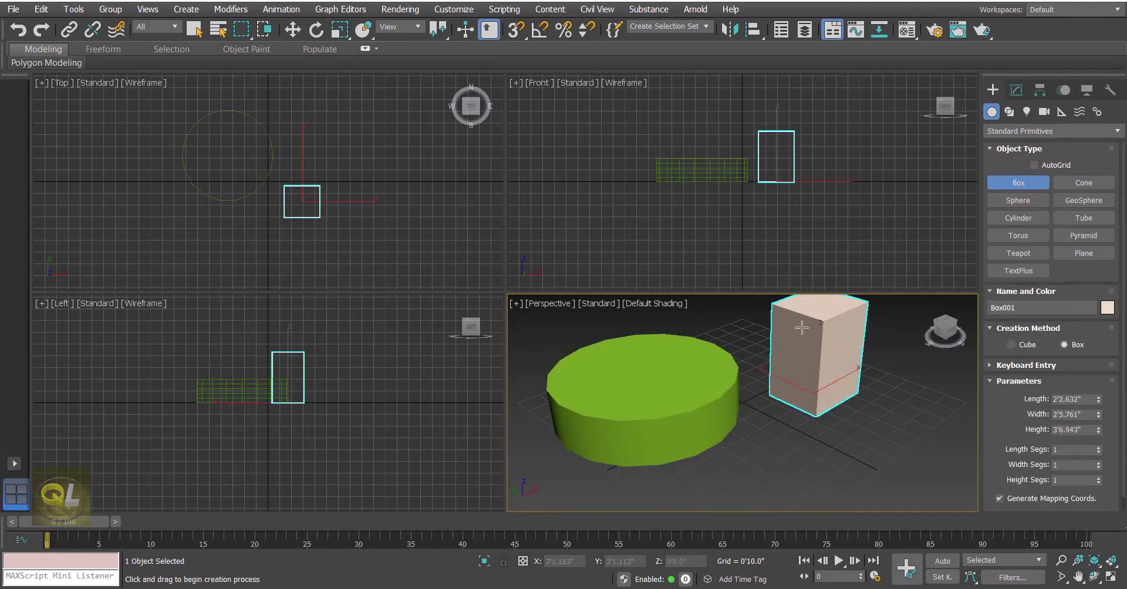
key(w)
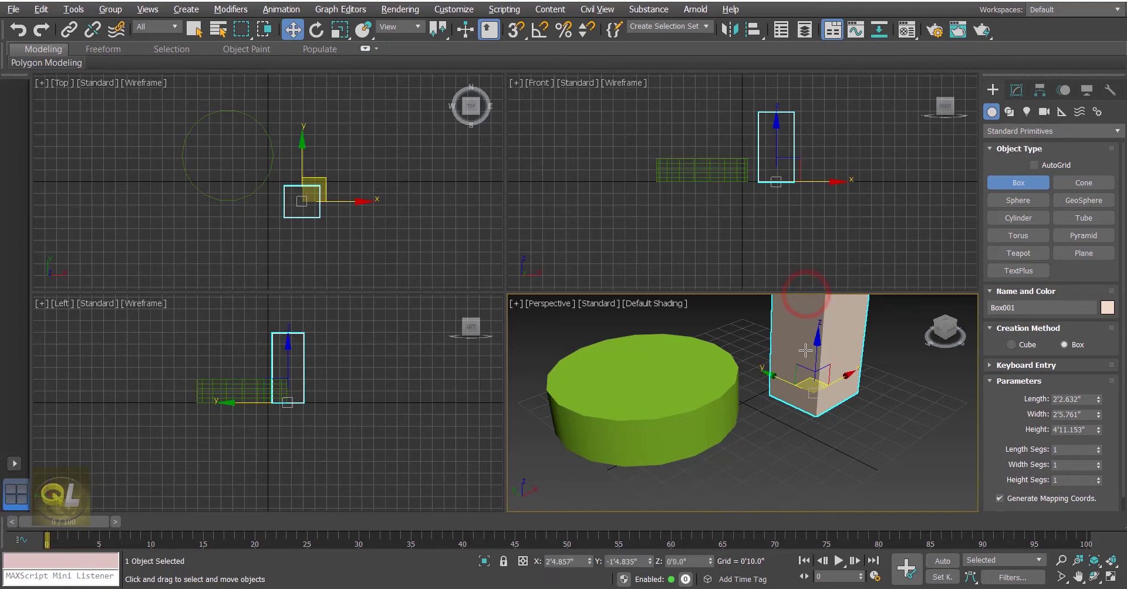
Step: Move the box into the middle of the cylinder and raise its base to about Z 0'4.85" so the two overlap
middle_drag(738, 358, 727, 424)
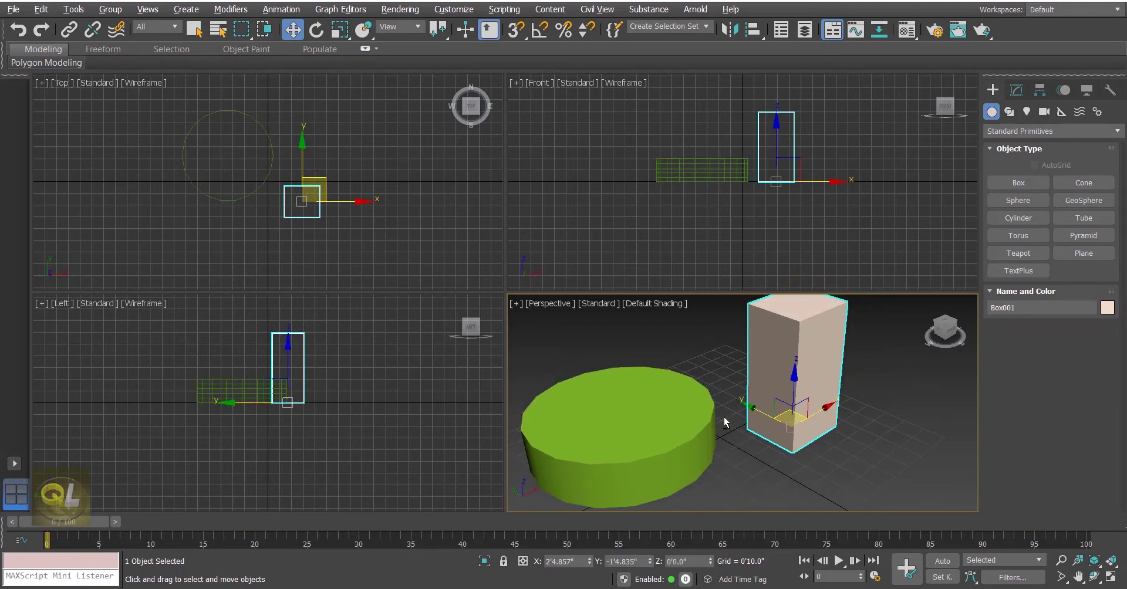
key(alt+w)
middle_drag(702, 388, 761, 406)
drag(713, 335, 531, 335)
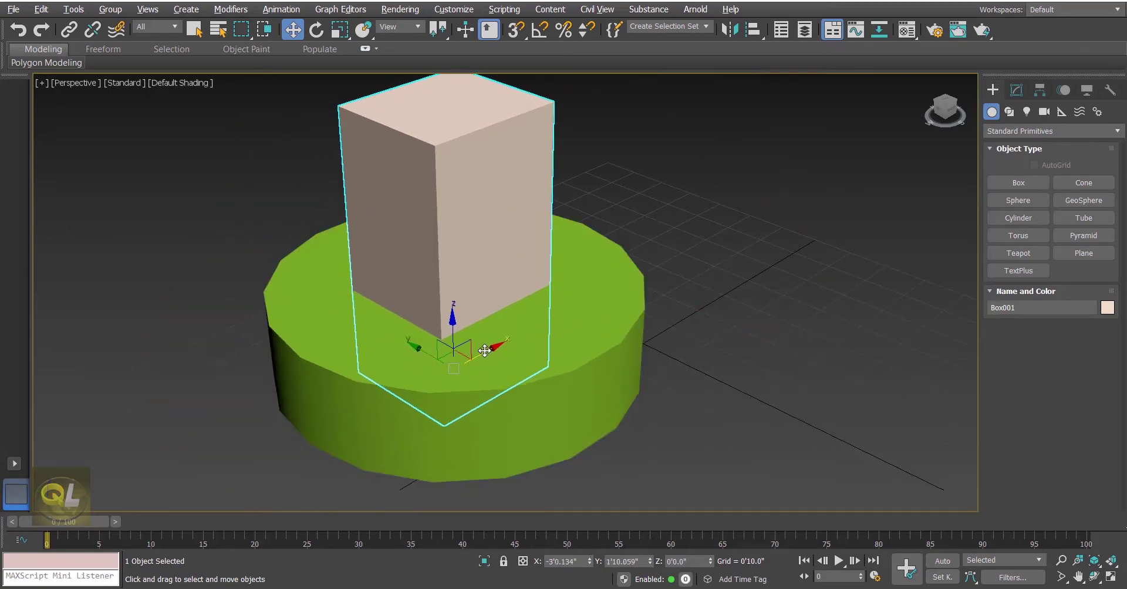
drag(490, 352, 502, 347)
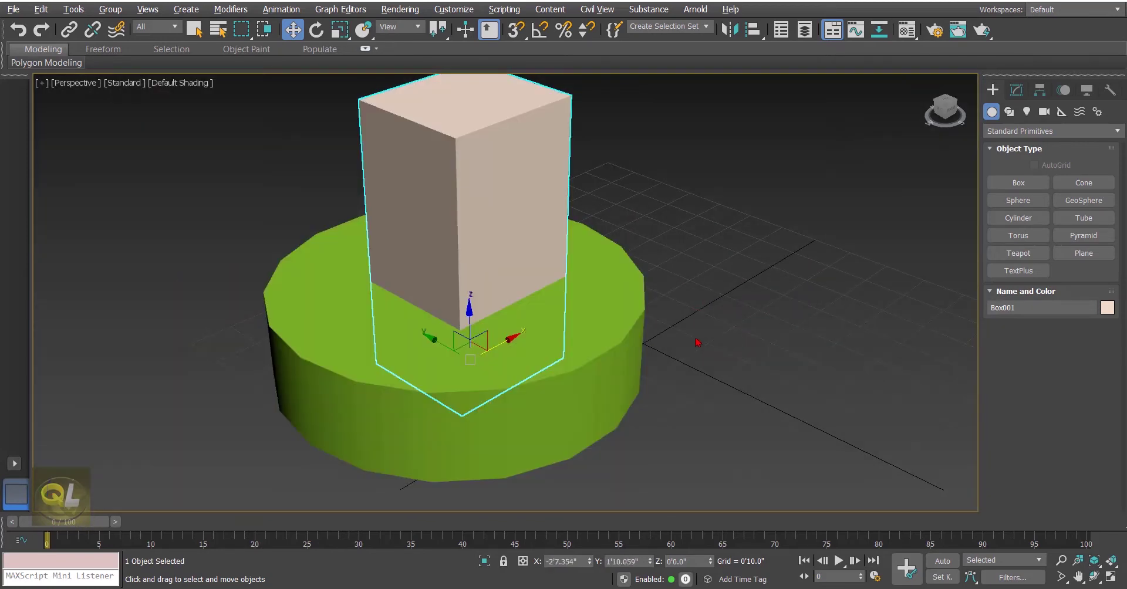
drag(468, 323, 463, 305)
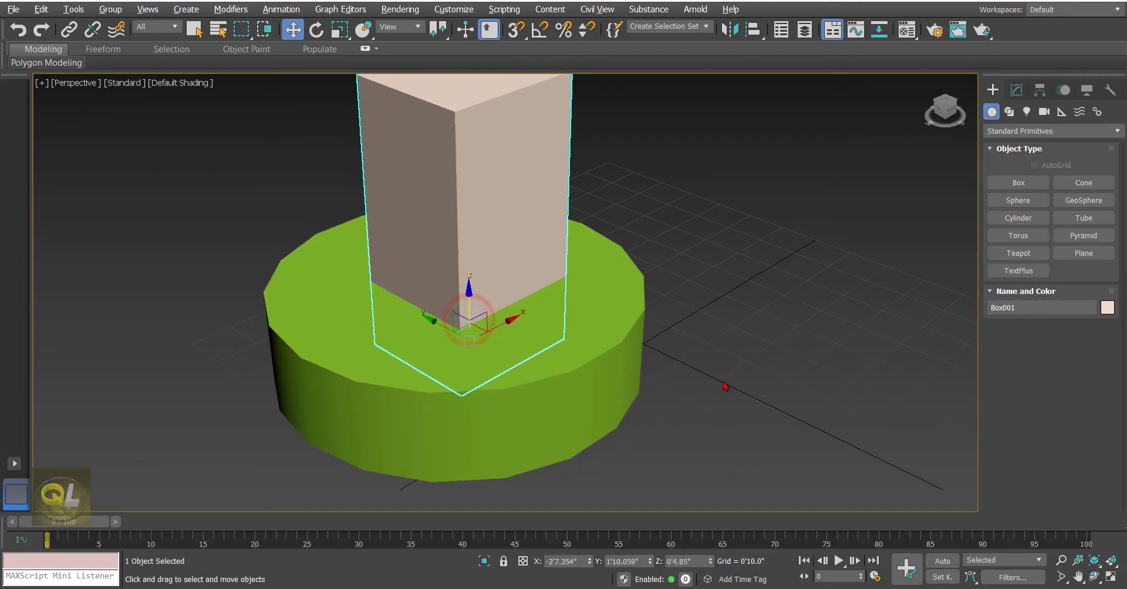
scroll(640, 385, down, 6)
click(580, 357)
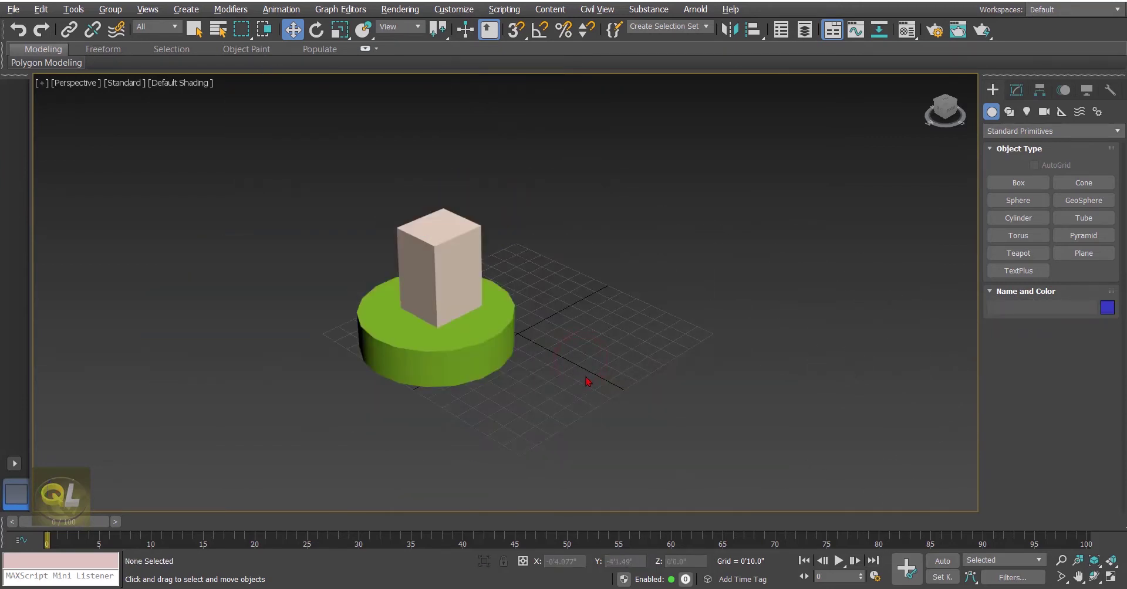
Step: Clone the cylinder and box together along the X axis to make a second, separate pair
drag(322, 236, 282, 157)
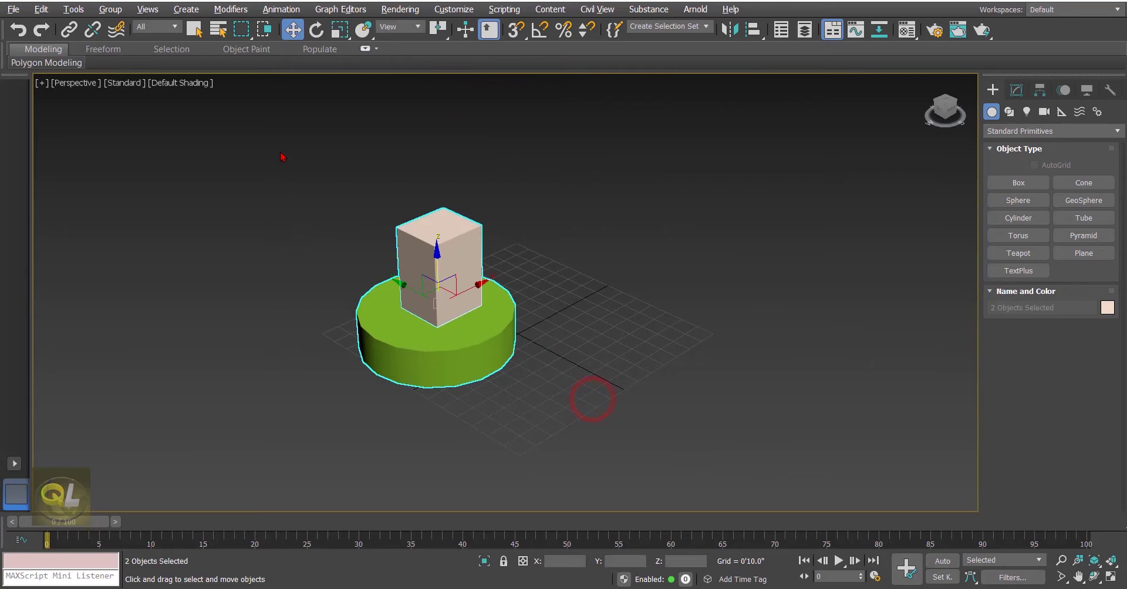
mouse_move(480, 286)
shift+mouse_down()
mouse_move(654, 219)
mouse_move(651, 235)
shift+mouse_up()
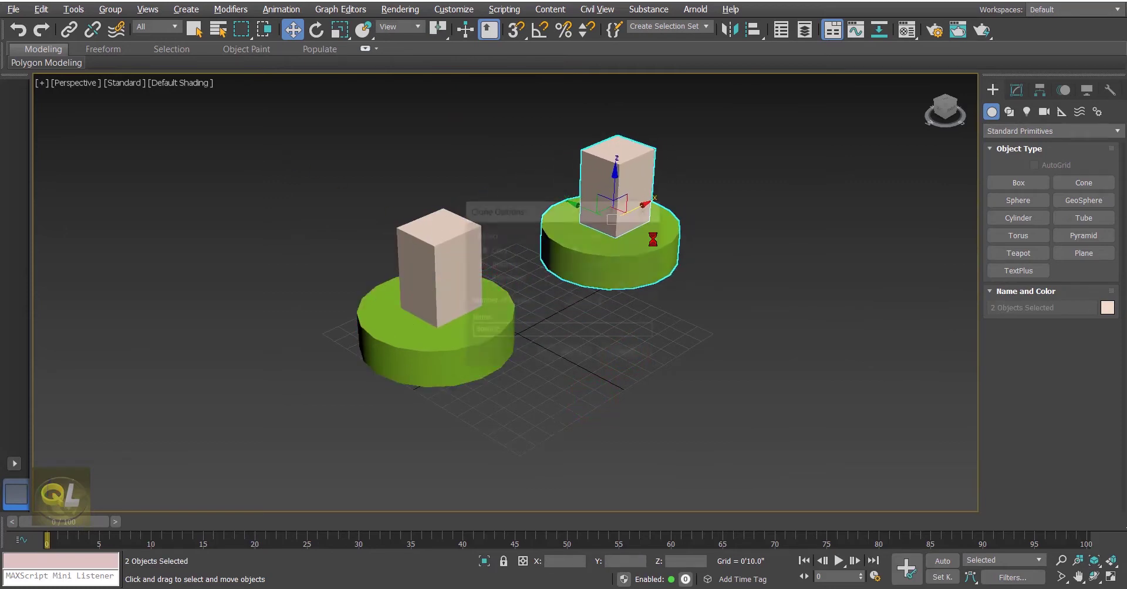
click(572, 355)
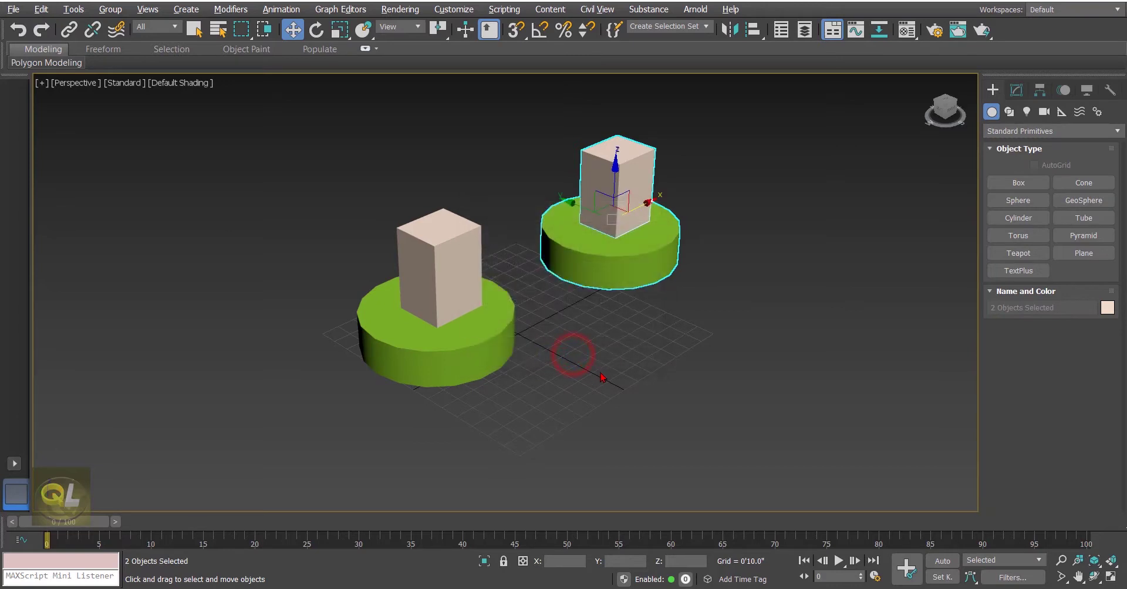
Step: Make the original cylinder a Boolean compound object with its operation set to Subtract
alt+middle_drag(604, 405, 509, 368)
click(426, 324)
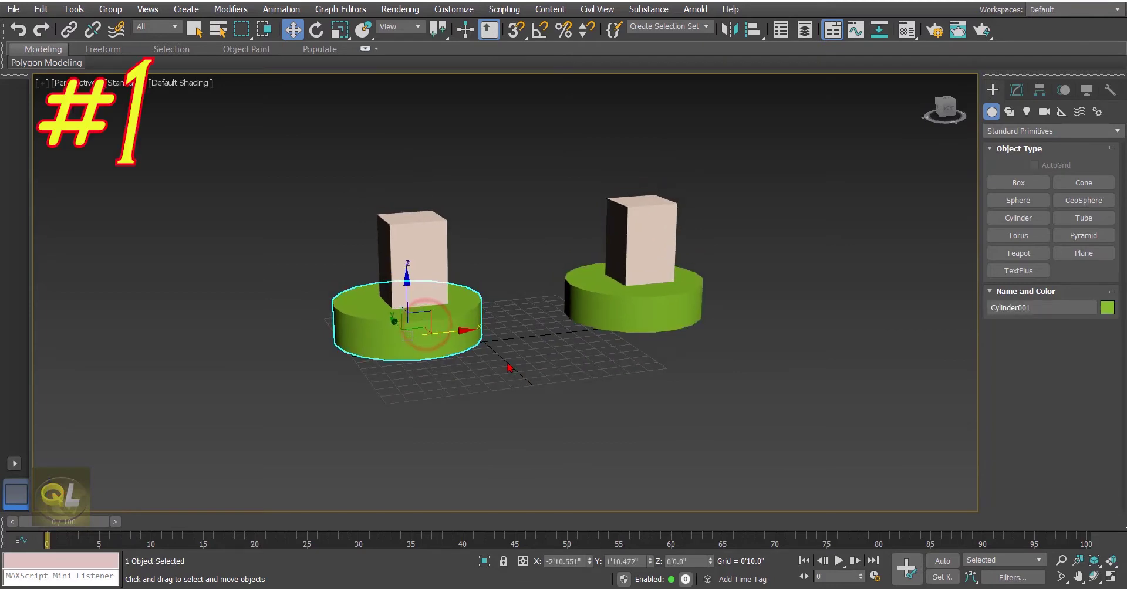
click(1004, 131)
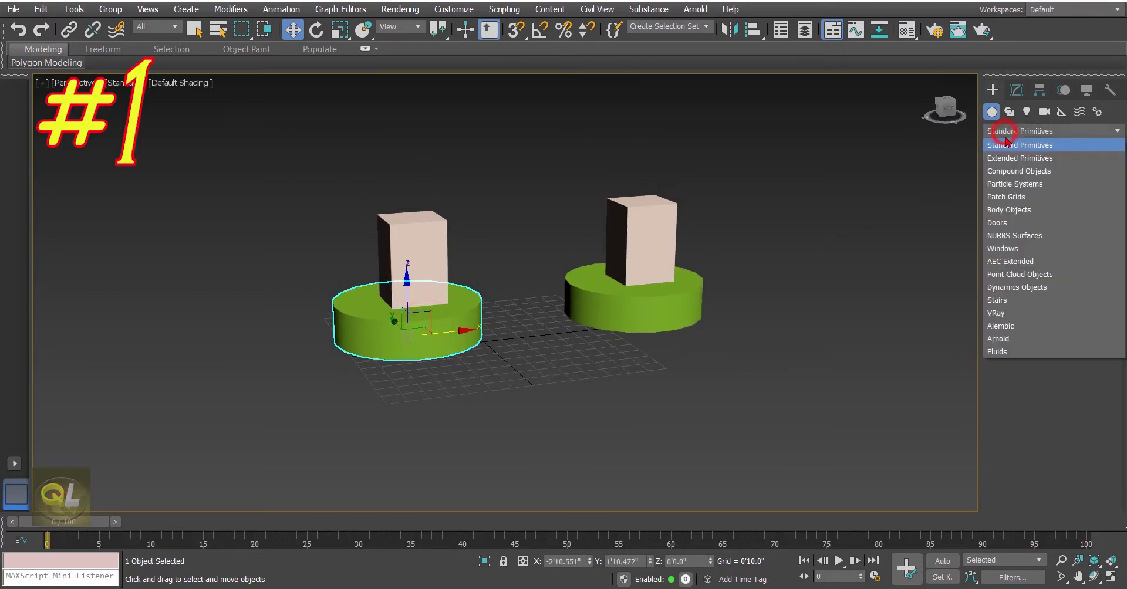
click(1002, 169)
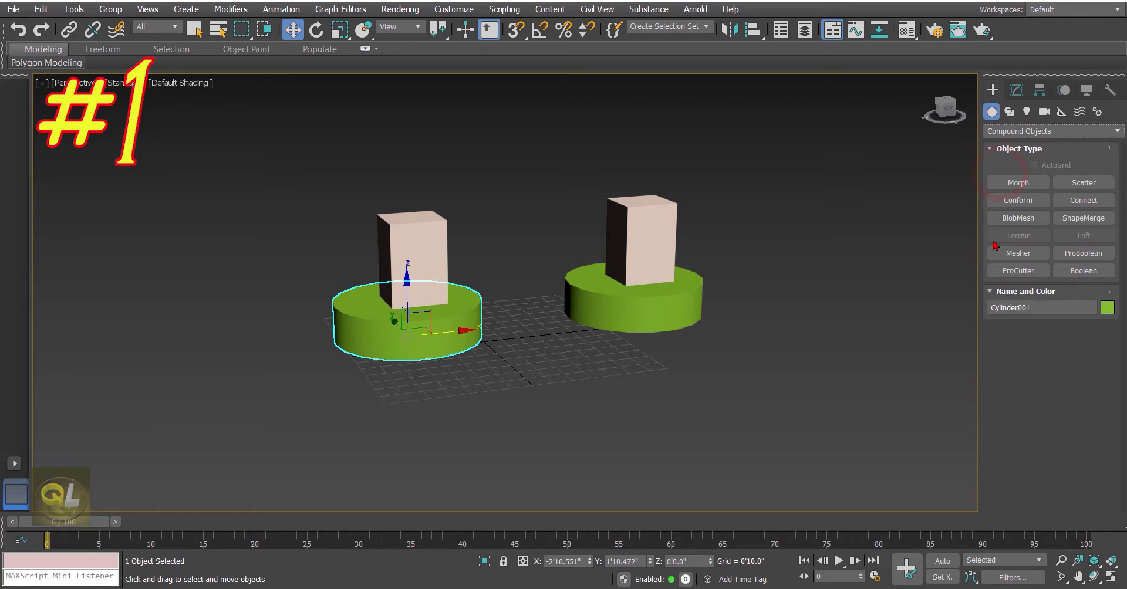
click(1083, 273)
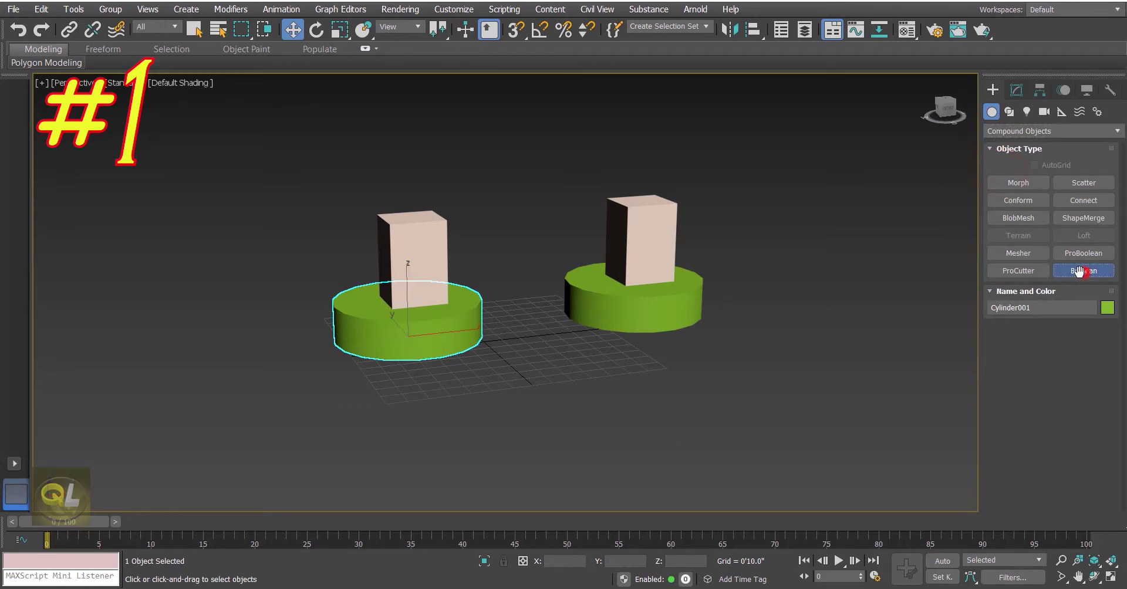
scroll(1114, 329, down, 5)
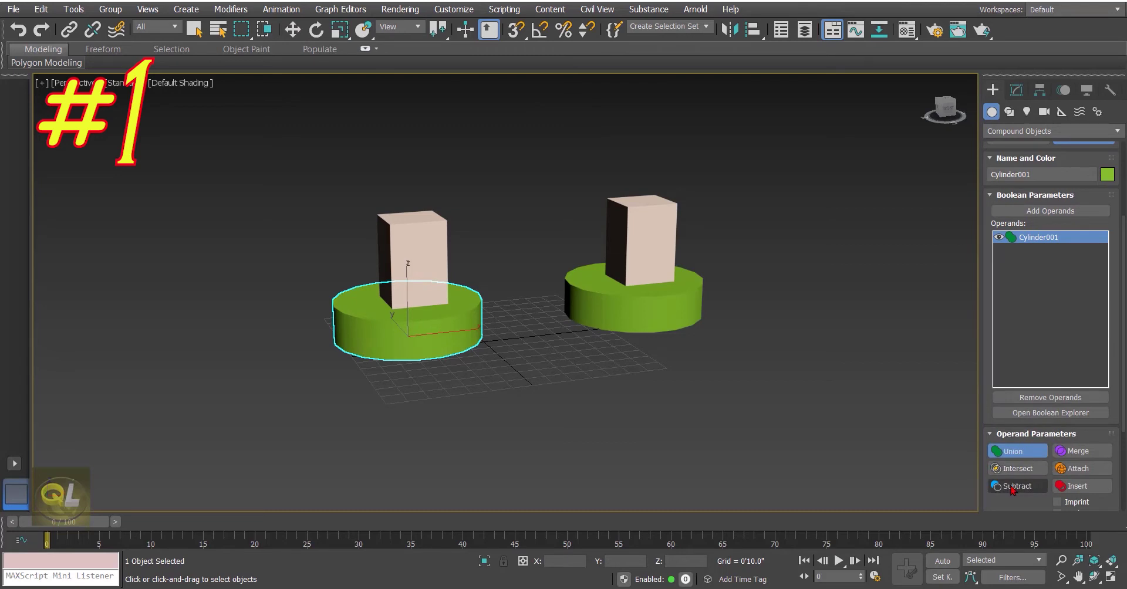
click(1012, 490)
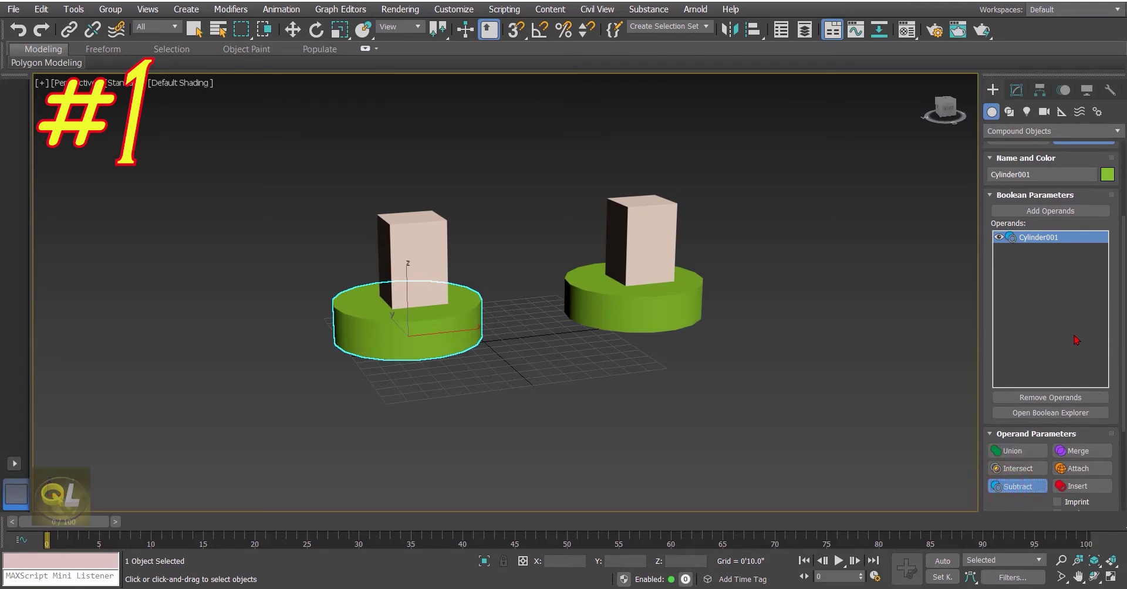
Step: Add the overlapping box as the Boolean operand to cut its shape out of the original cylinder
click(1040, 212)
click(1043, 213)
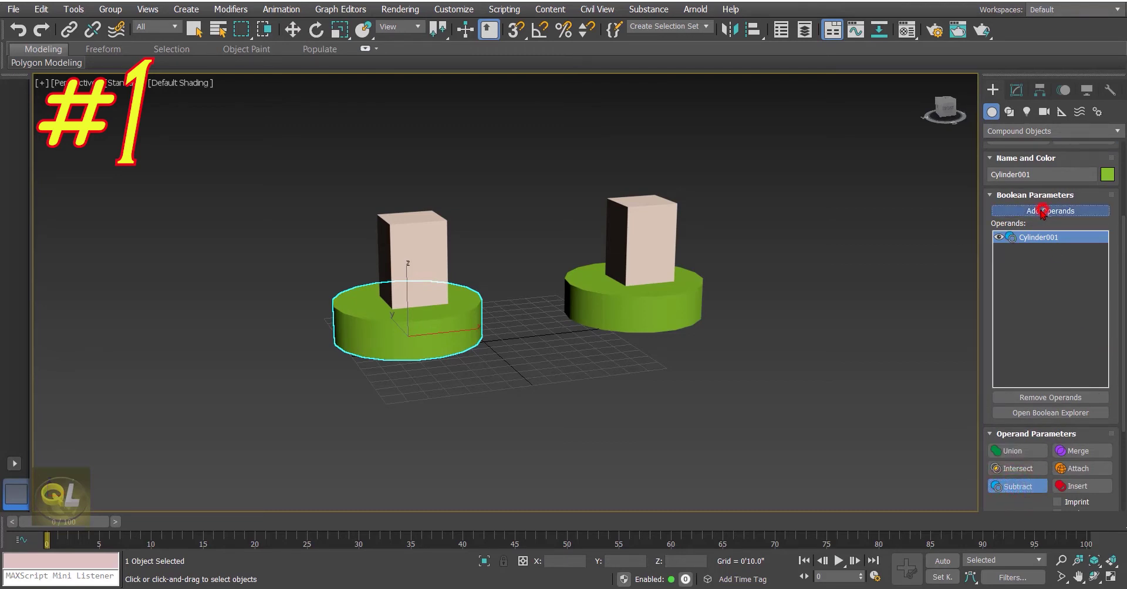
click(422, 230)
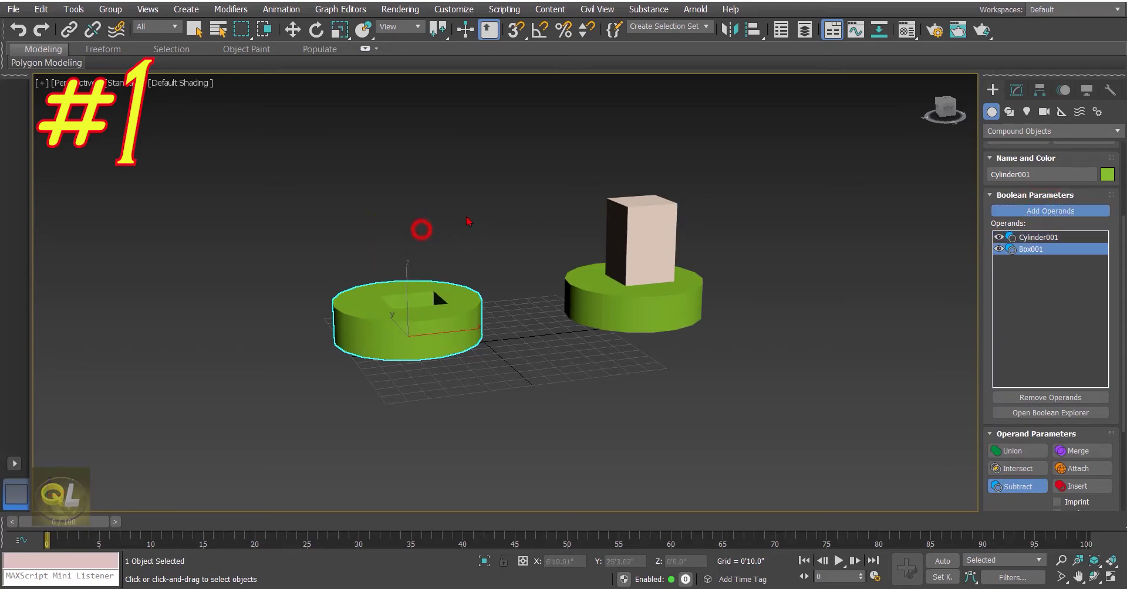
click(1011, 89)
click(993, 90)
click(822, 294)
Step: Clone the second cylinder and box pair along the X axis as one independent copy
click(666, 311)
drag(729, 373, 548, 181)
mouse_move(688, 269)
shift+mouse_down()
mouse_move(873, 244)
mouse_move(875, 254)
shift+mouse_up()
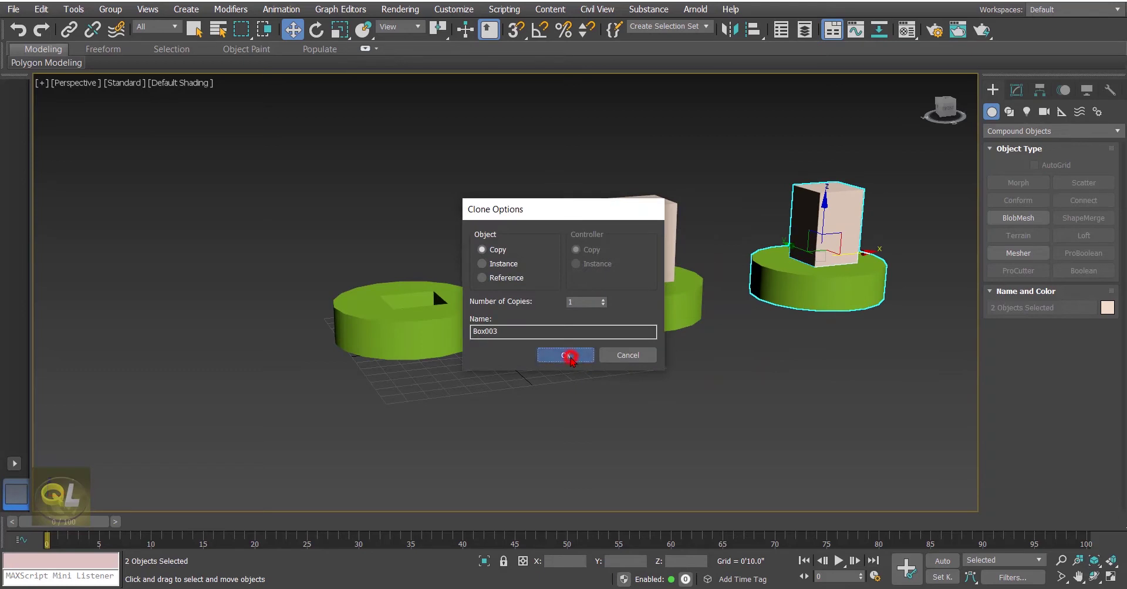
click(568, 354)
middle_drag(692, 375, 560, 383)
click(562, 383)
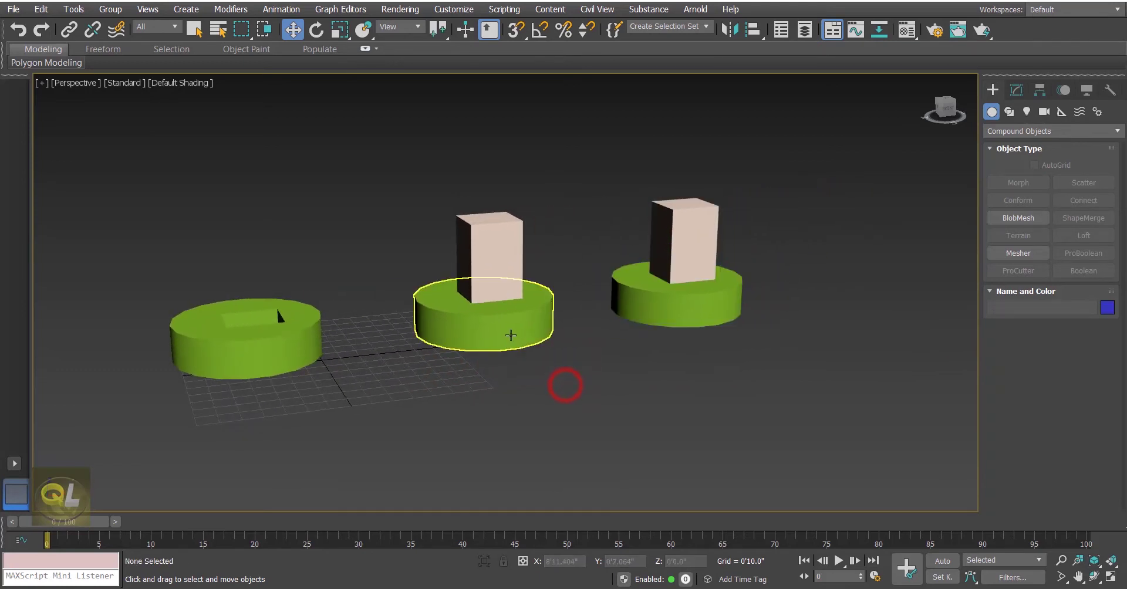
Step: Subtract the box from the middle cylinder with ProBoolean, using the Subtraction operation and Move picking
click(511, 334)
click(1079, 253)
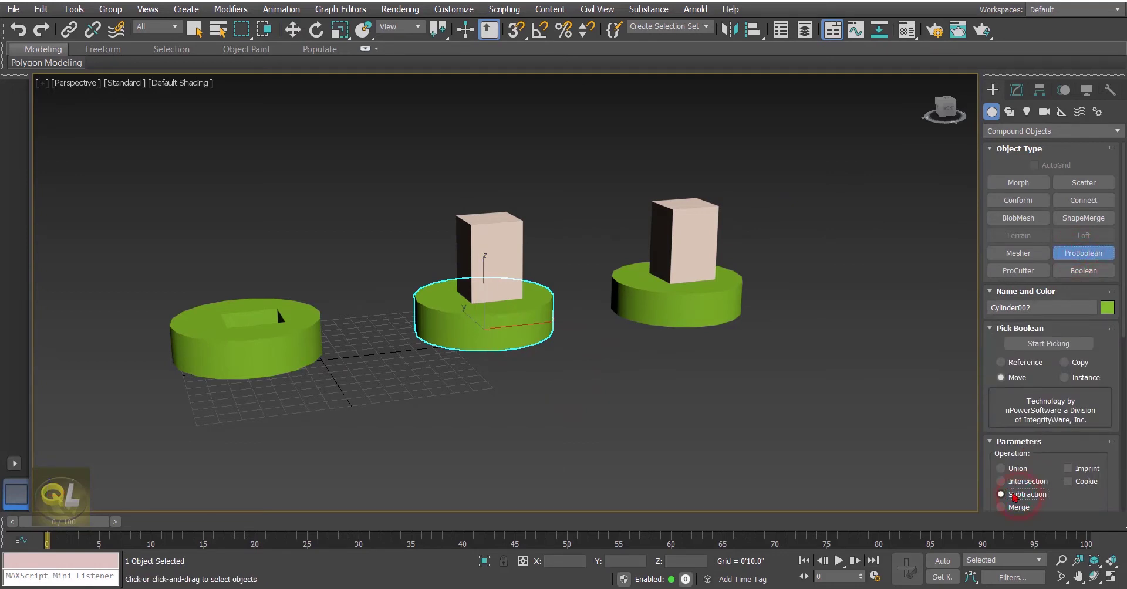
click(1048, 348)
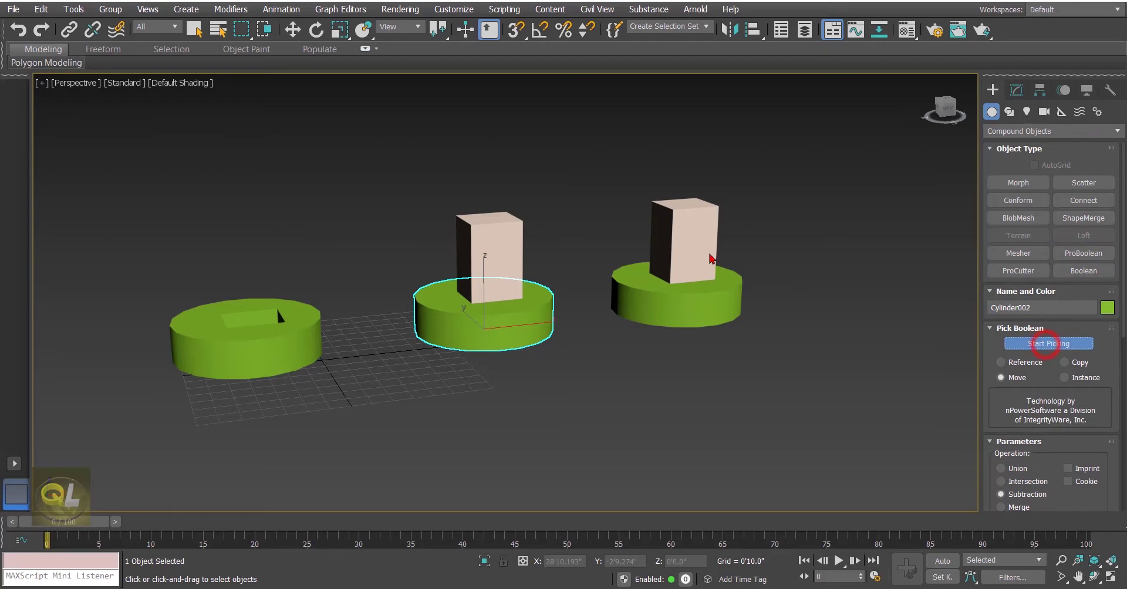
click(510, 231)
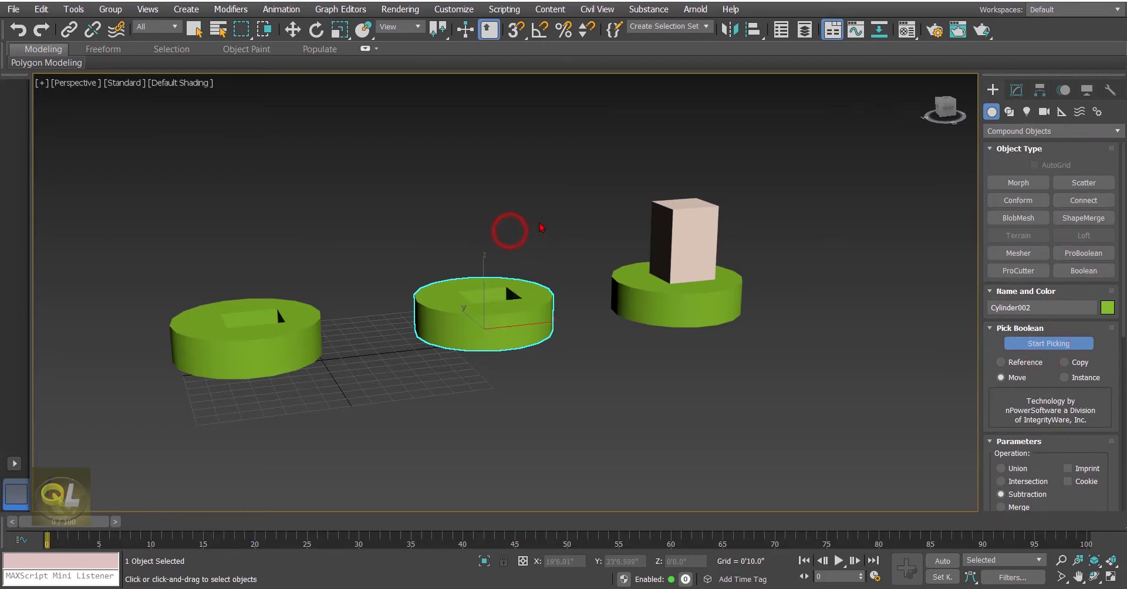
click(1016, 90)
click(992, 89)
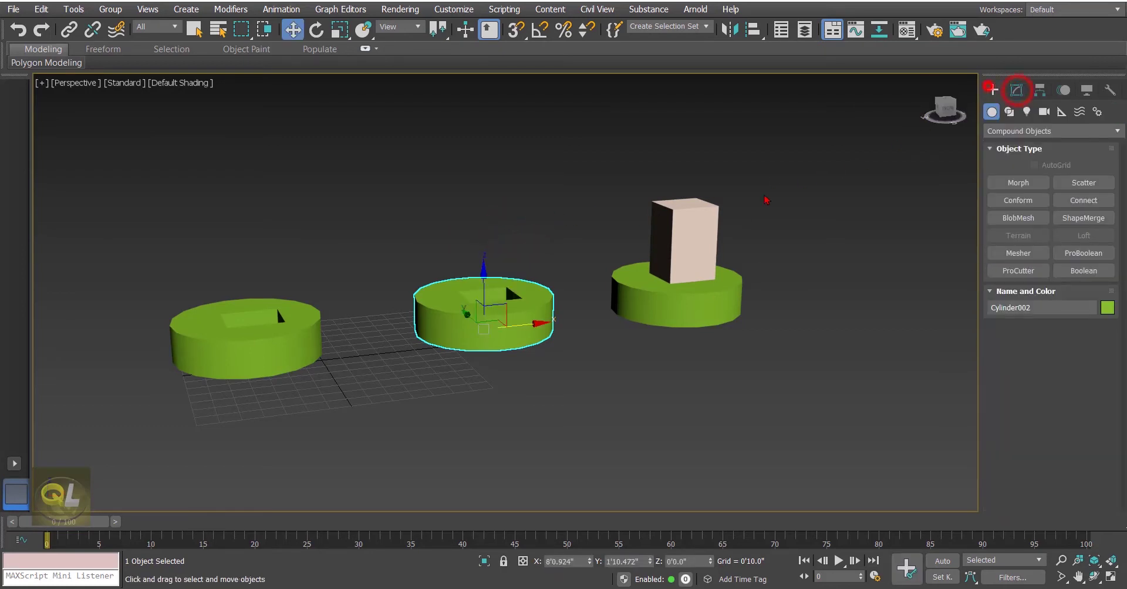
click(538, 206)
Step: Display edged faces in the perspective view to compare the two cut cylinders from above
alt+middle_drag(566, 276, 536, 312)
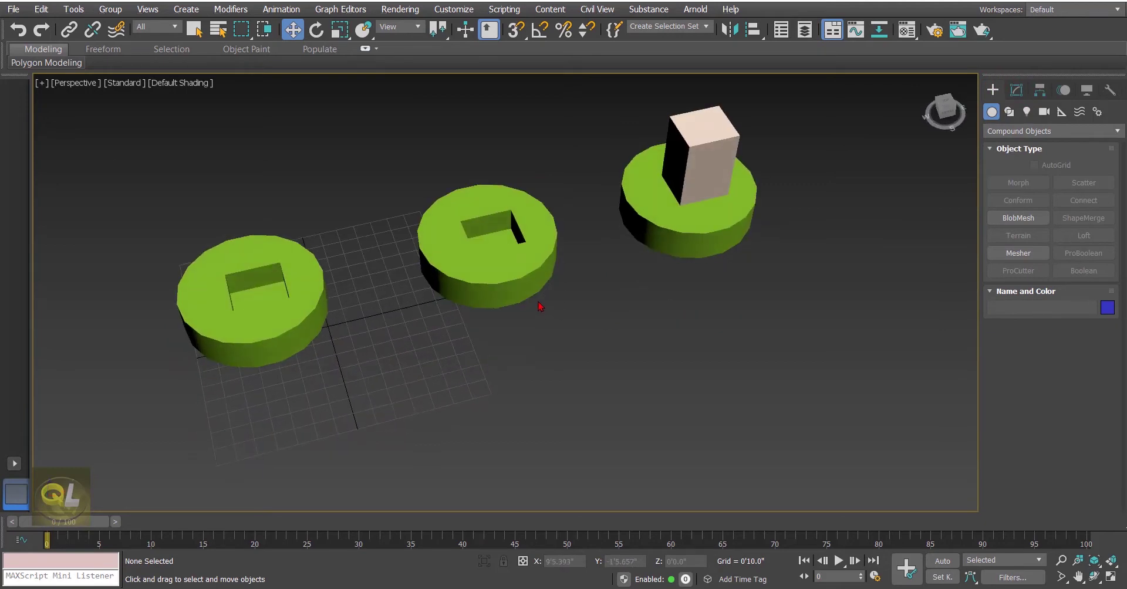
scroll(619, 291, up, 4)
scroll(604, 305, up, 4)
scroll(589, 343, down, 5)
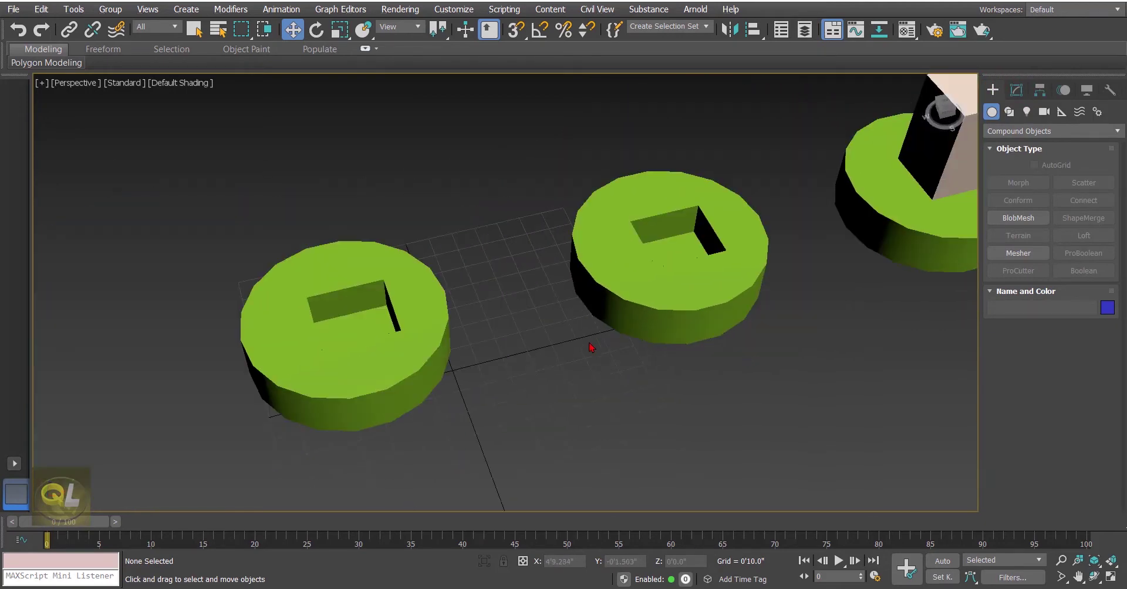
scroll(586, 349, up, 1)
scroll(586, 346, up, 1)
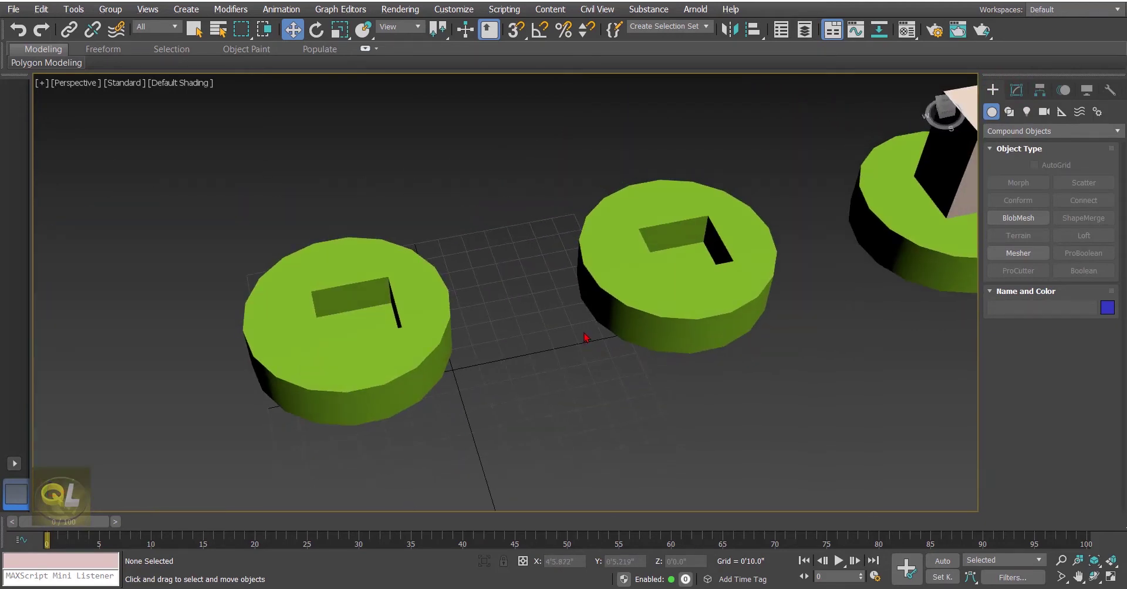
key(F4)
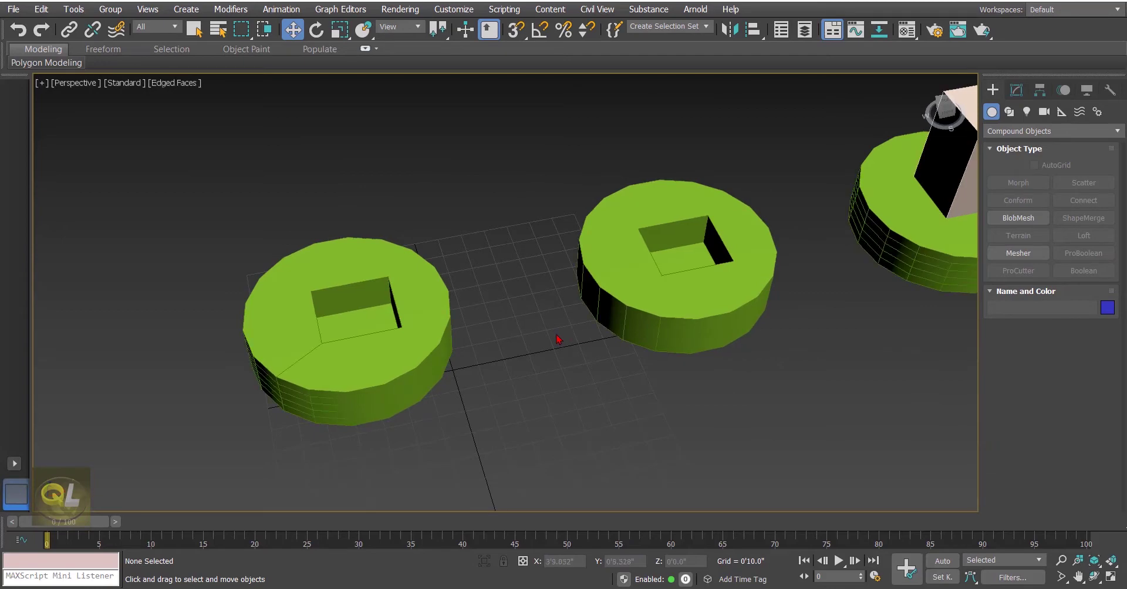
scroll(557, 339, up, 5)
scroll(671, 334, down, 5)
Step: Change the object color of the two cut cylinders to teal green
drag(779, 404, 410, 235)
click(1108, 307)
click(552, 287)
click(641, 371)
click(661, 405)
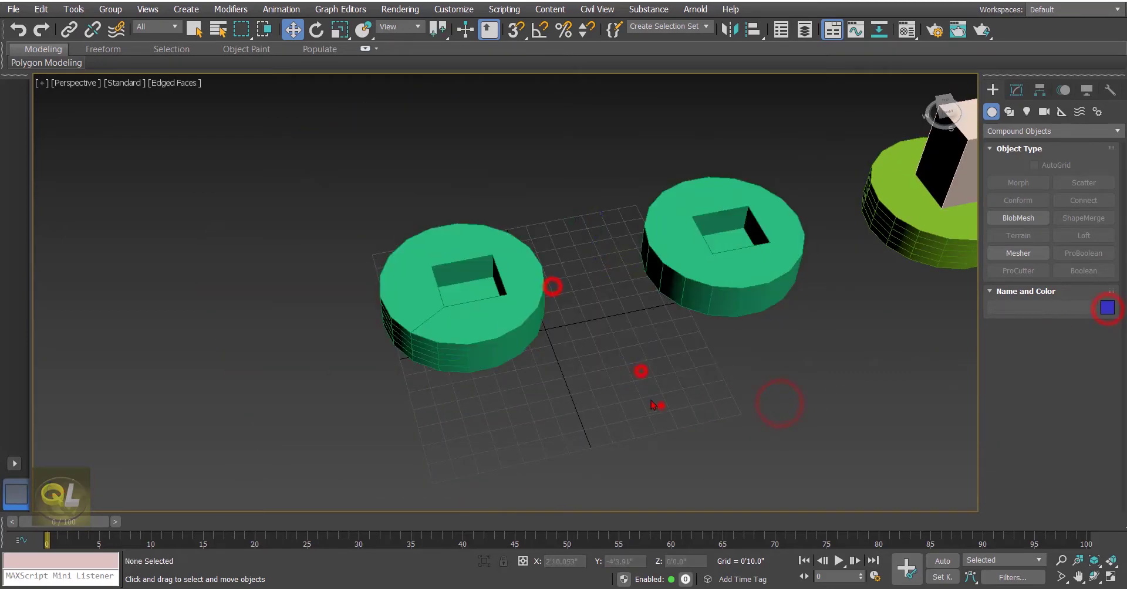
Step: Examine the edges around the square holes of the Boolean and ProBoolean cylinders up close
click(397, 334)
scroll(394, 317, up, 5)
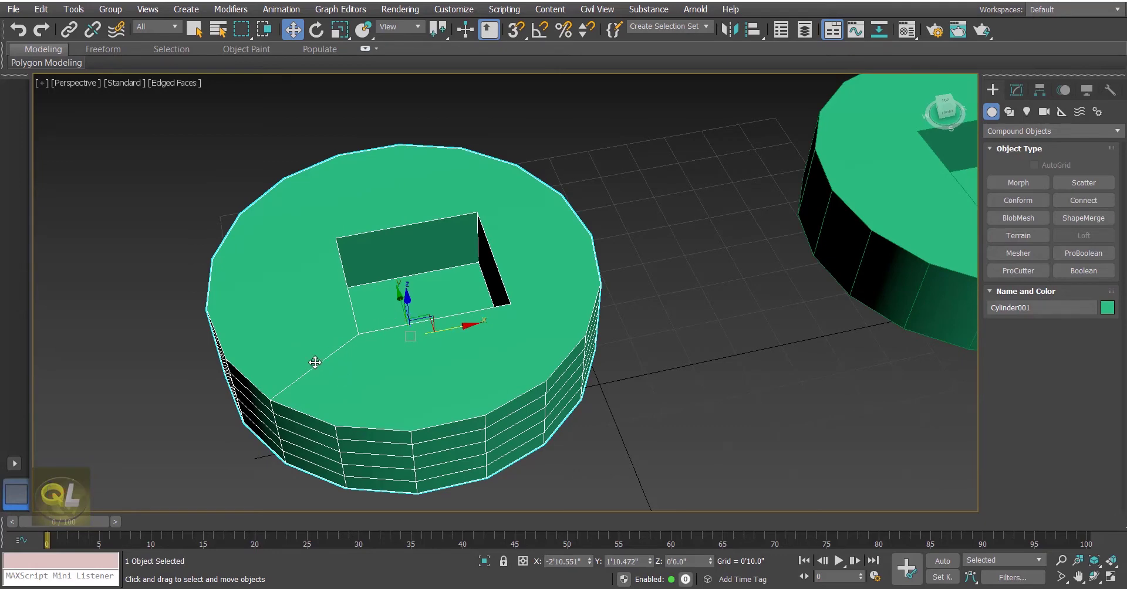
middle_drag(707, 317, 460, 350)
middle_drag(720, 322, 438, 345)
scroll(466, 293, up, 4)
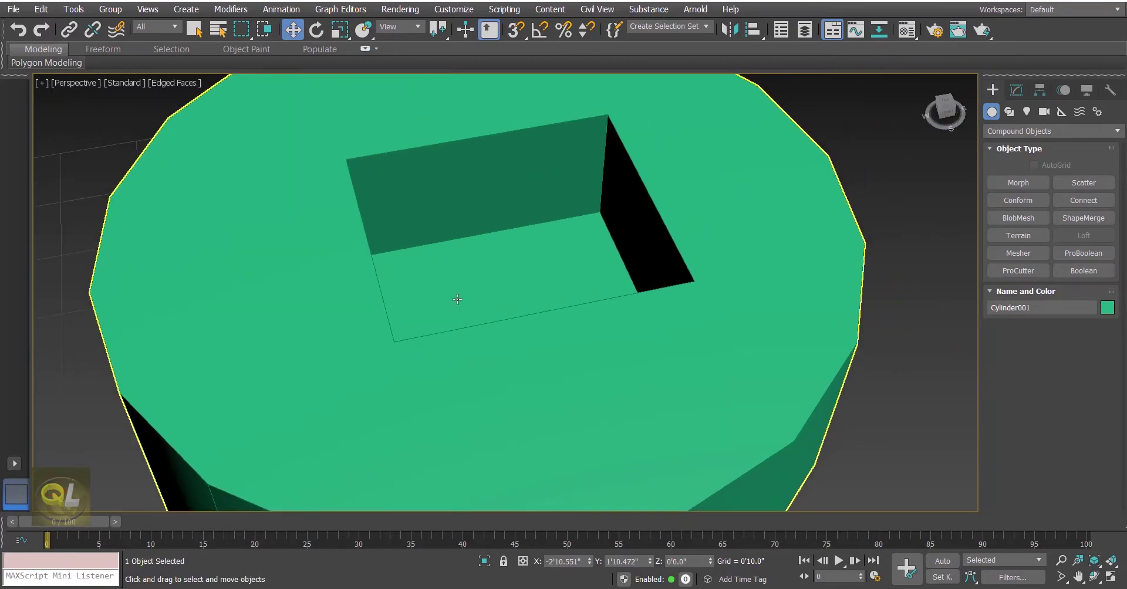
scroll(462, 289, down, 4)
middle_drag(460, 289, 586, 211)
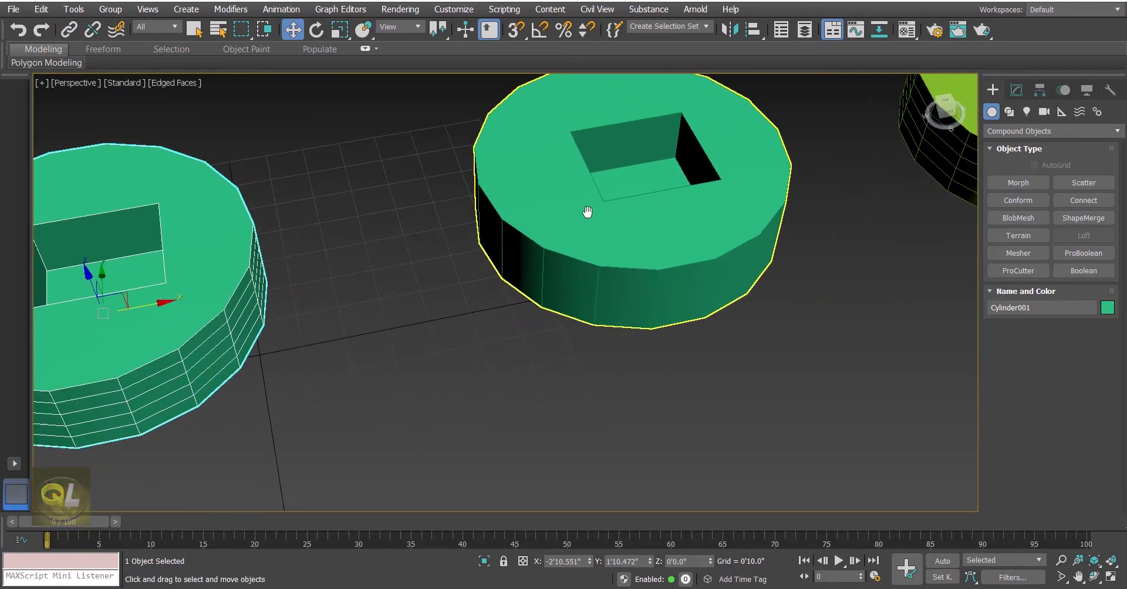
Step: Compare the side-wall edges of the Boolean cylinder with those of the ProBoolean cylinder, then clear the selection
alt+middle_drag(393, 392, 437, 362)
middle_drag(151, 322, 285, 310)
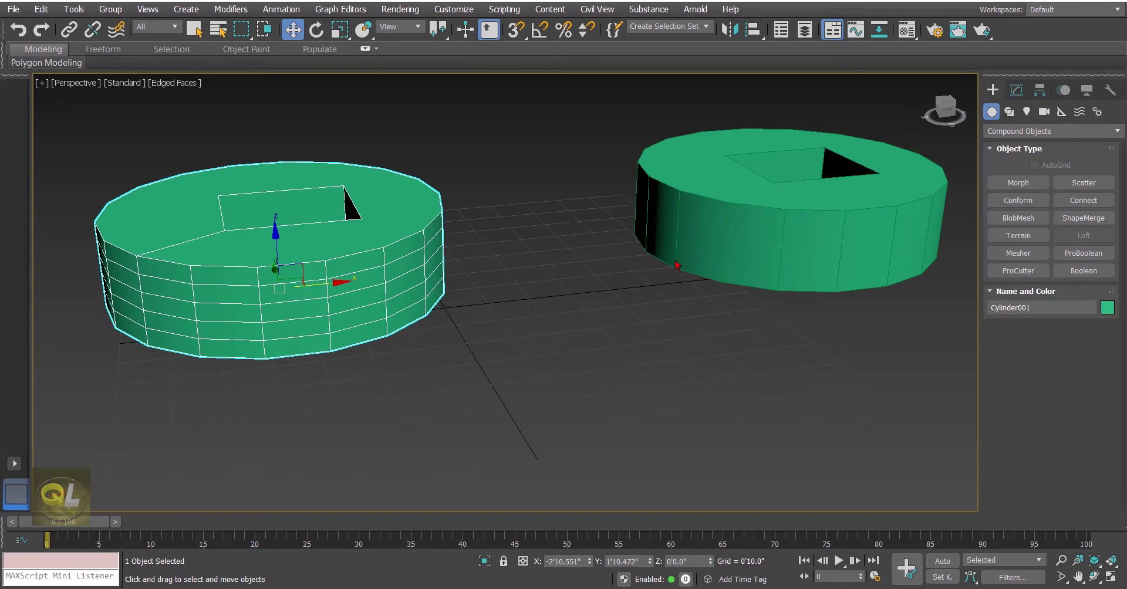
click(749, 239)
key(z)
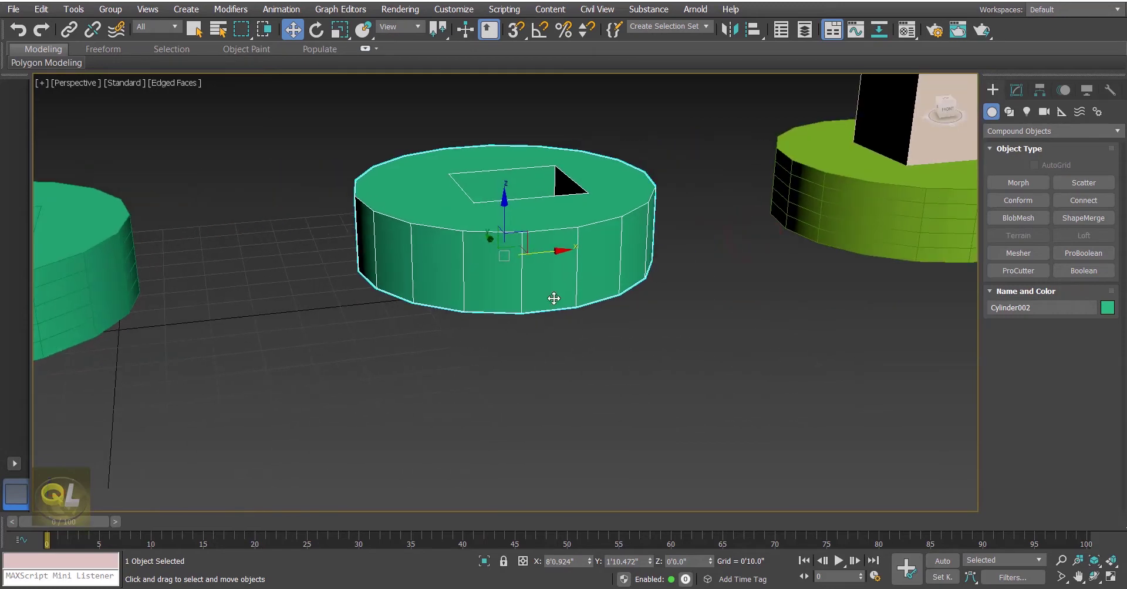
scroll(618, 249, up, 4)
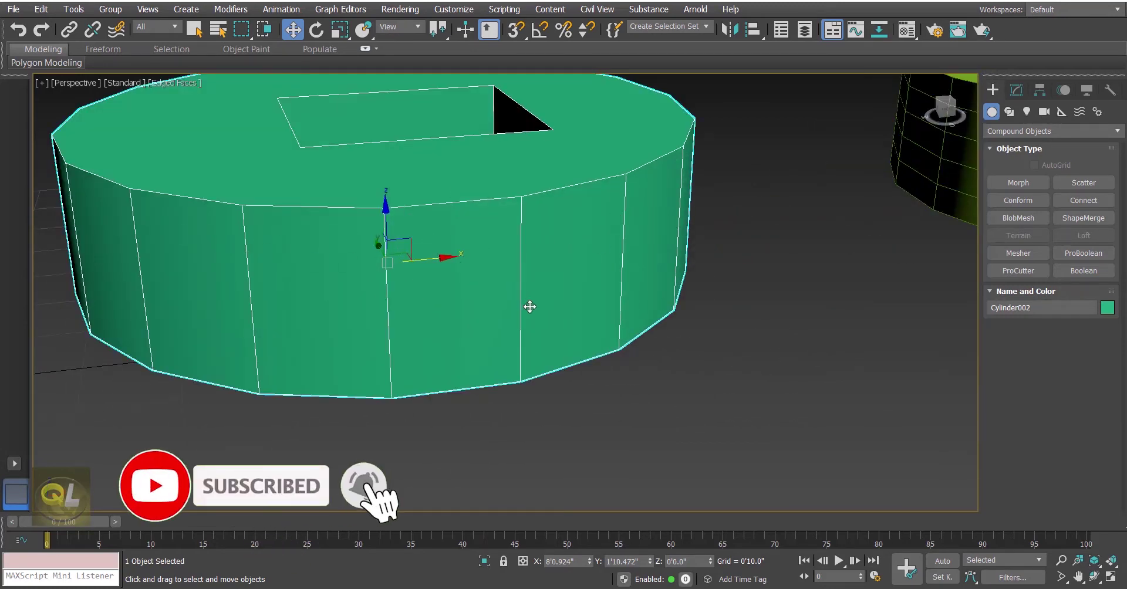
scroll(460, 310, down, 5)
middle_drag(440, 322, 478, 304)
scroll(486, 347, down, 2)
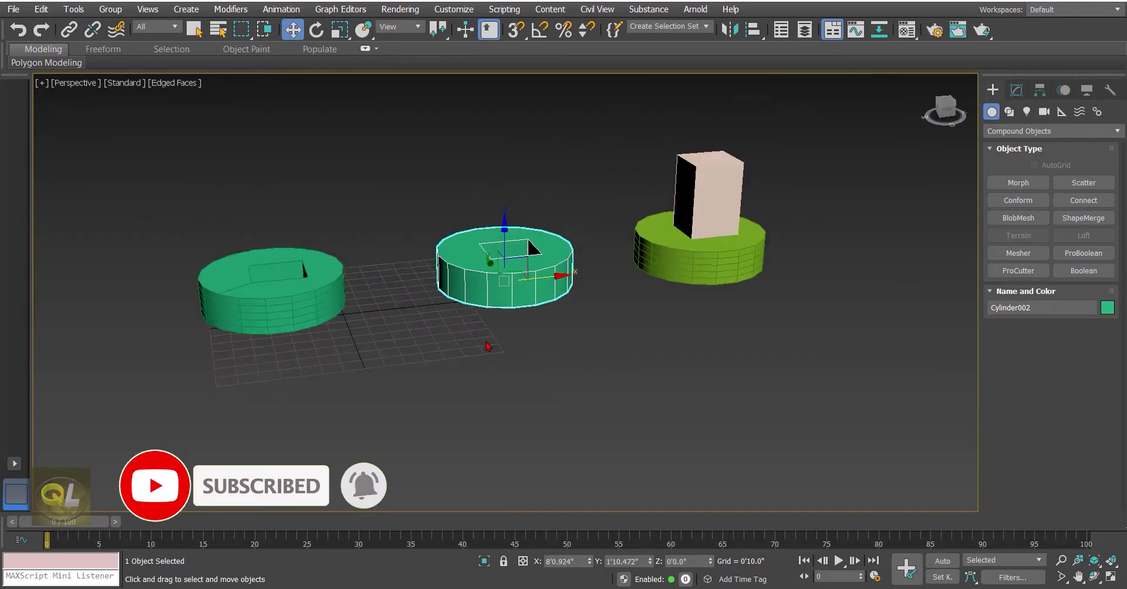
click(487, 346)
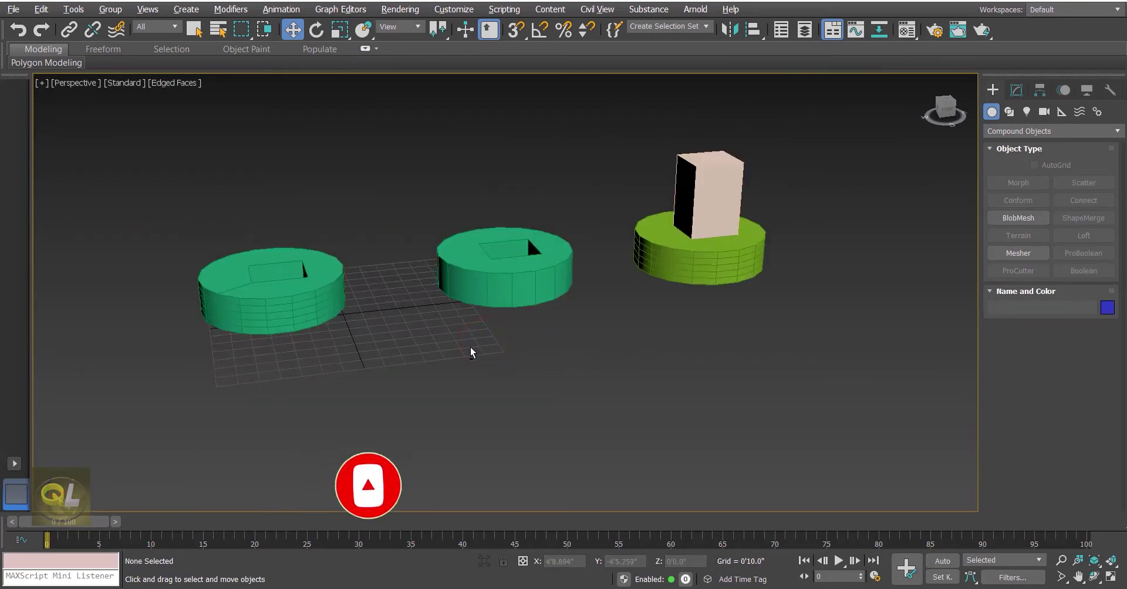
Step: Slim down the box on the uncut green cylinder to a length of 0'10.12" and a width of 0'8.035"
middle_drag(578, 320, 408, 377)
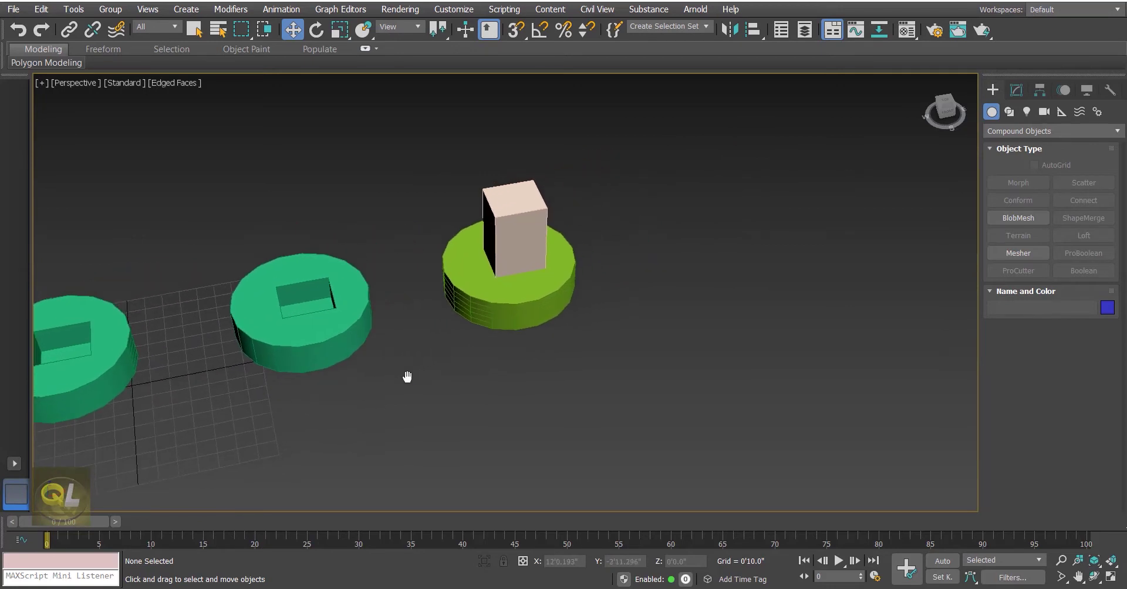
click(519, 260)
scroll(557, 214, up, 5)
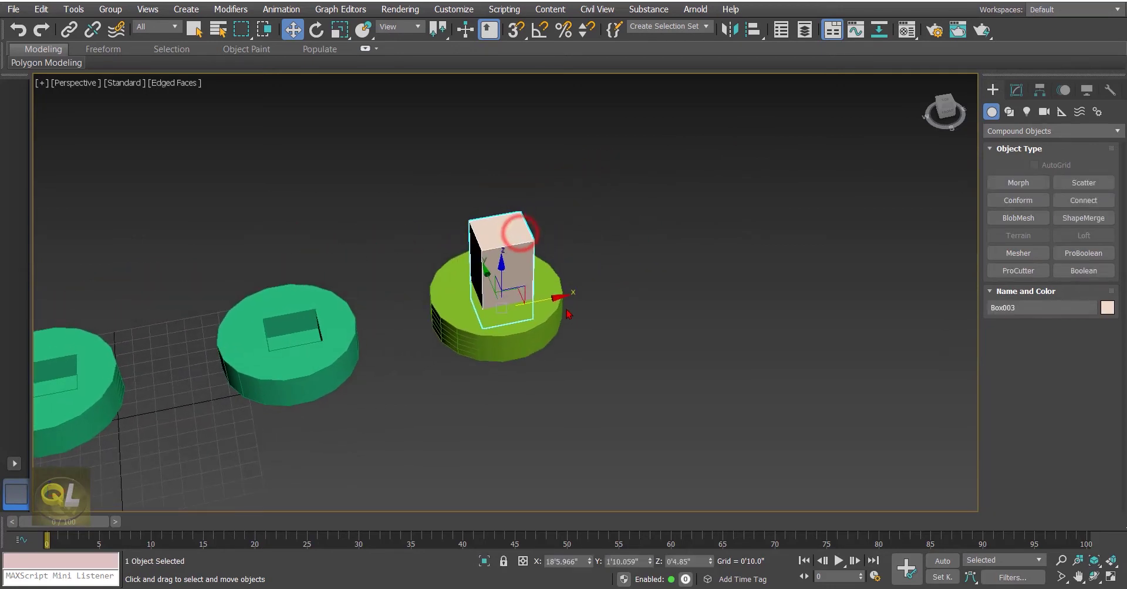
click(1016, 89)
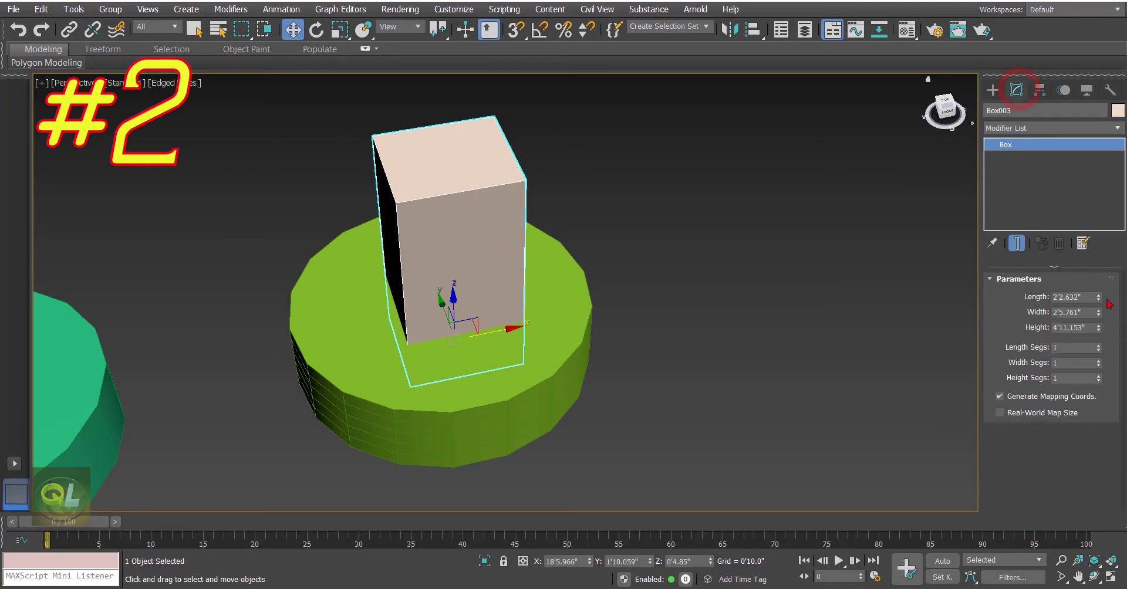
drag(1100, 303, 1095, 358)
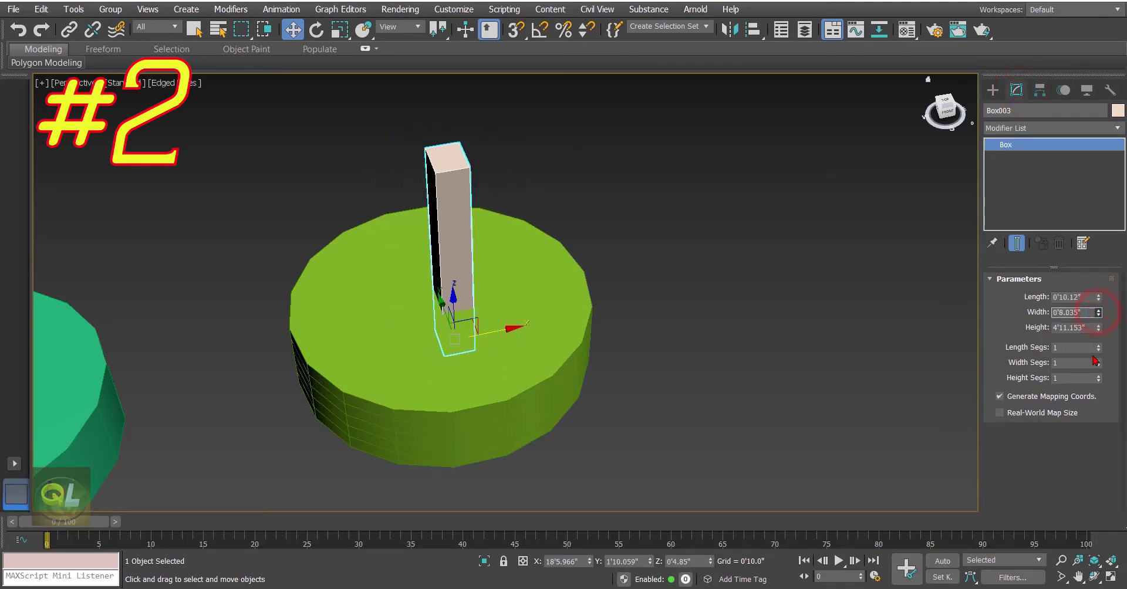
Step: Clone the slim box twice along the Y axis to form a row of three boxes across the green cylinder
alt+middle_drag(632, 293, 679, 289)
mouse_move(405, 330)
mouse_down()
mouse_move(324, 313)
mouse_move(405, 309)
mouse_up()
click(599, 299)
click(563, 355)
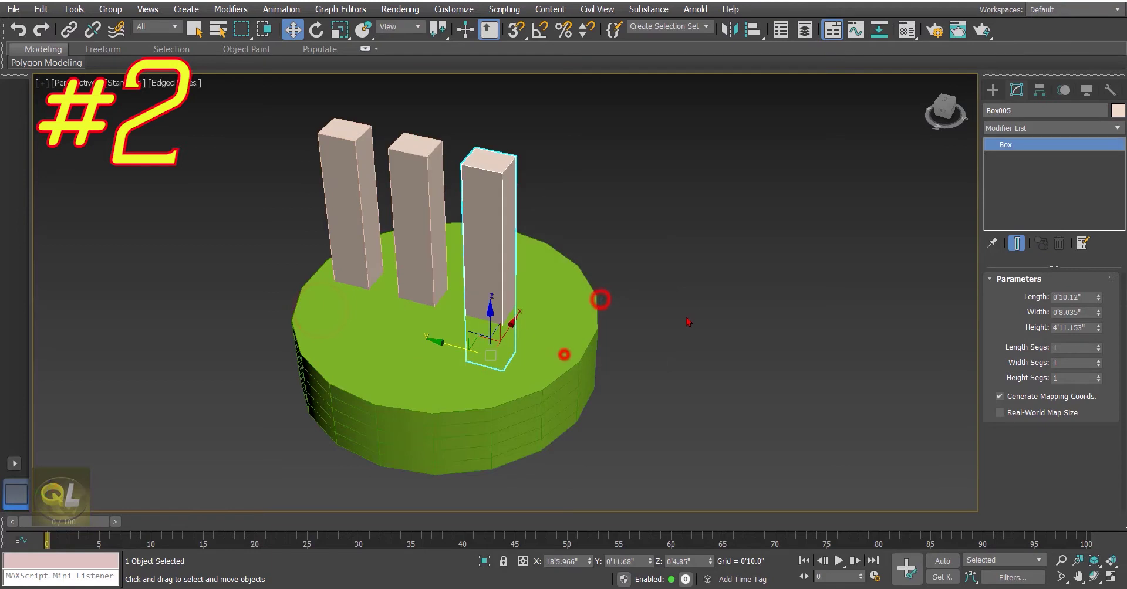
Step: Clone the row of three boxes along the X axis to both sides, making a three-by-three grid on the cylinder
alt+middle_drag(646, 328, 712, 303)
drag(297, 114, 661, 252)
alt+middle_drag(661, 252, 528, 246)
mouse_move(446, 258)
shift+mouse_down()
mouse_move(472, 267)
mouse_move(344, 247)
shift+mouse_up()
click(571, 354)
click(569, 354)
click(671, 322)
Step: Clone the green cylinder together with its nine boxes and place the copy beside the original along the X axis
scroll(671, 322, down, 3)
mouse_move(672, 322)
middle_down()
mouse_move(582, 301)
mouse_move(593, 292)
mouse_move(558, 397)
middle_up()
drag(558, 453, 228, 136)
shift+drag(429, 291, 657, 261)
click(579, 354)
middle_drag(761, 351, 736, 321)
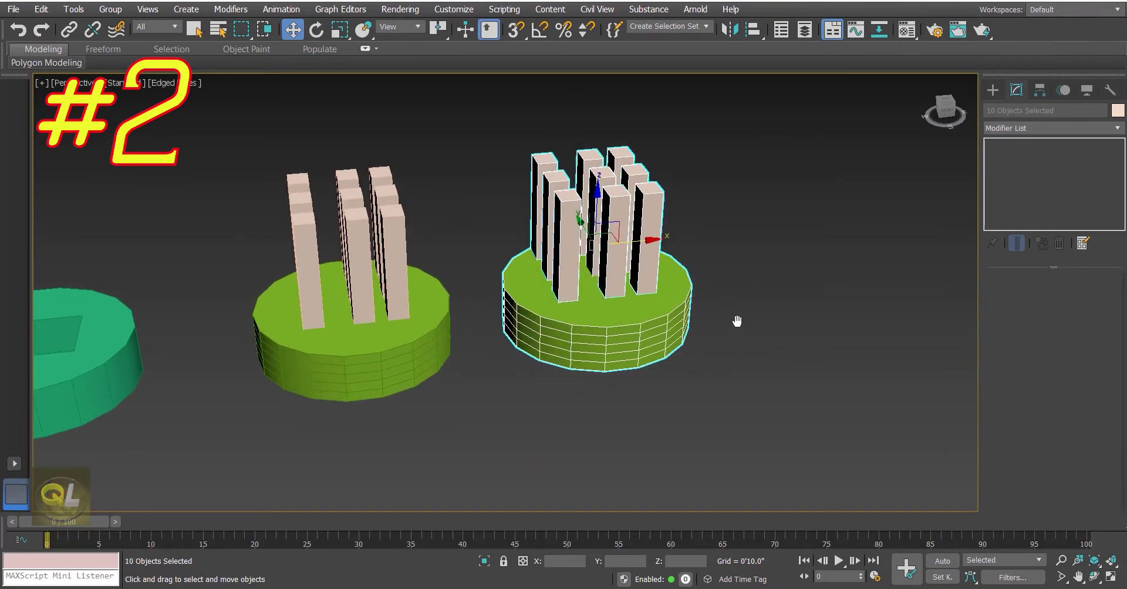
middle_drag(645, 373, 661, 372)
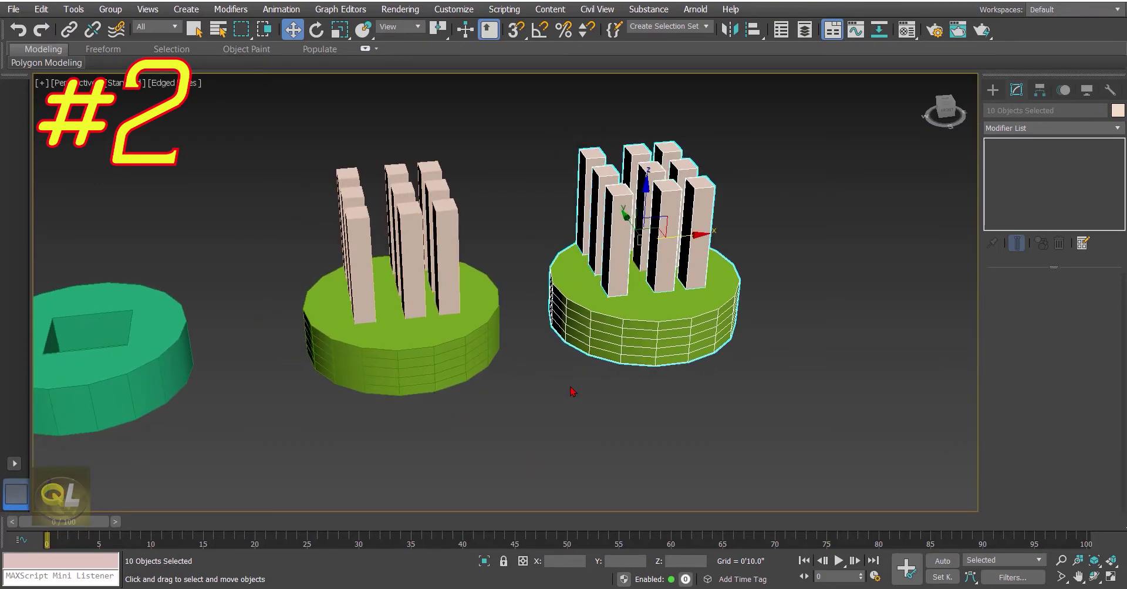
Step: Group the nine boxes standing on the original green cylinder
click(590, 420)
alt+middle_drag(586, 417, 440, 347)
drag(286, 164, 496, 265)
click(118, 9)
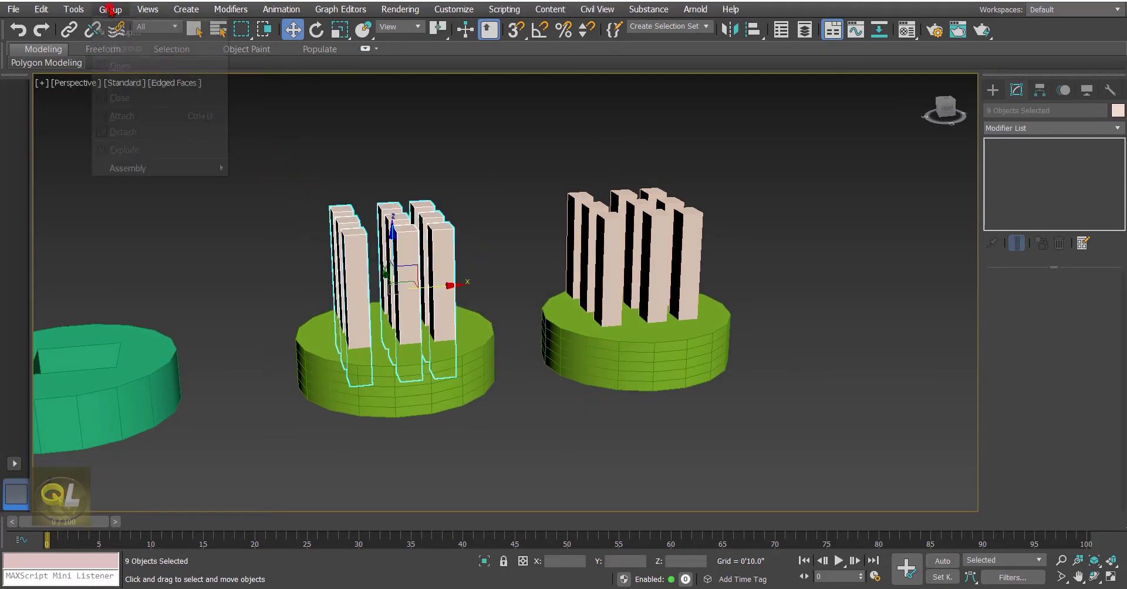
click(117, 27)
click(563, 318)
Step: Group the nine boxes standing on the copied green cylinder and clear the selection
drag(529, 140, 752, 249)
click(109, 9)
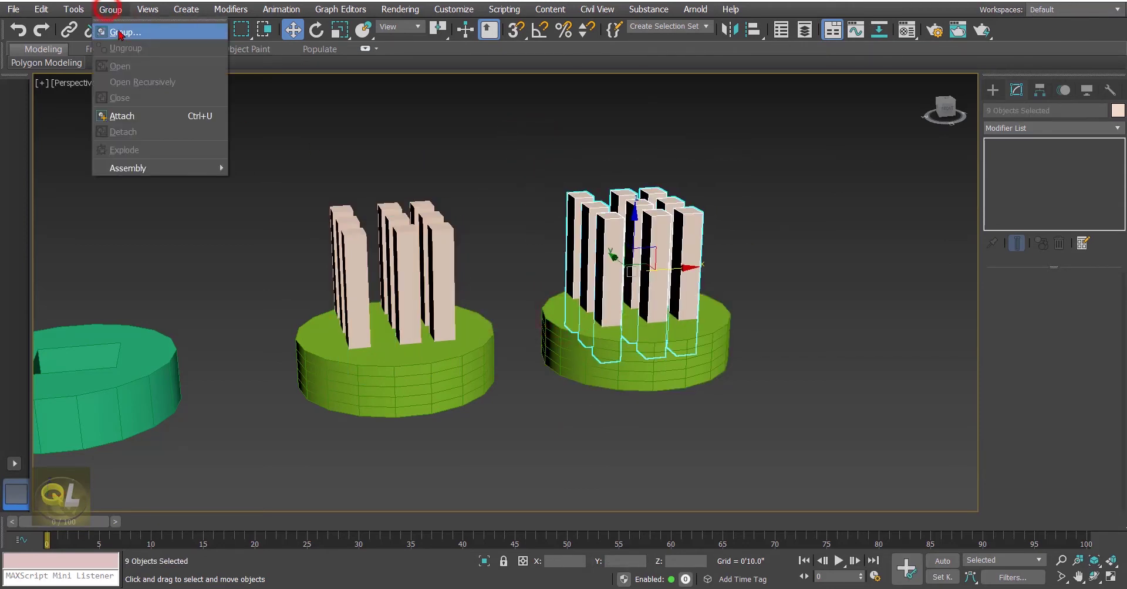
click(117, 27)
click(577, 315)
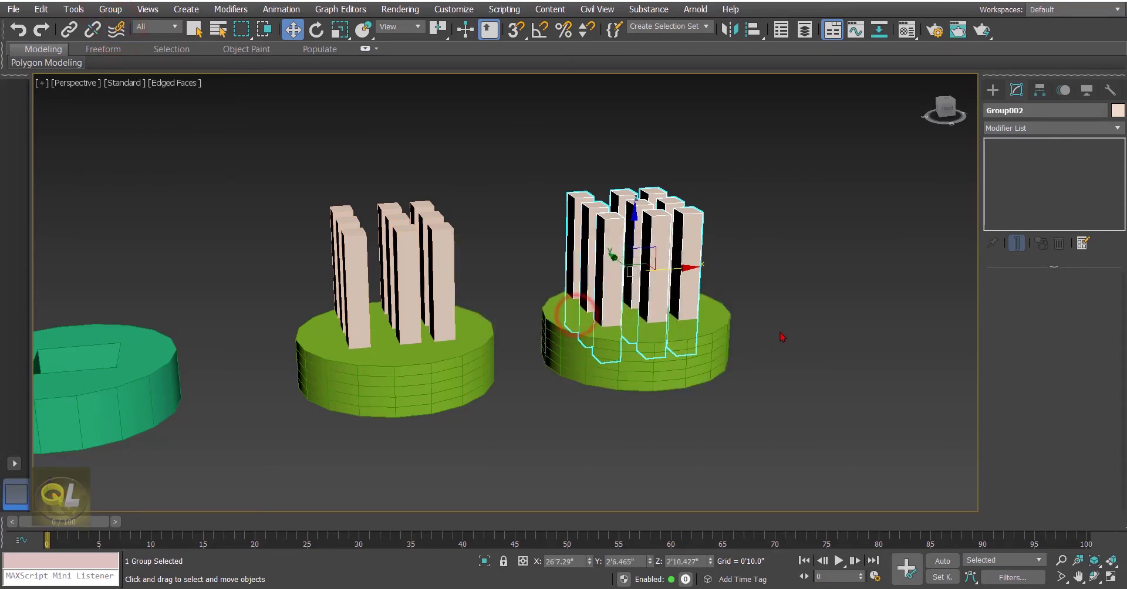
click(806, 325)
Step: Apply the Boolean compound object to the original green cylinder with the Subtract operation and start adding operands
alt+middle_drag(809, 379, 549, 389)
click(392, 338)
scroll(569, 369, up, 3)
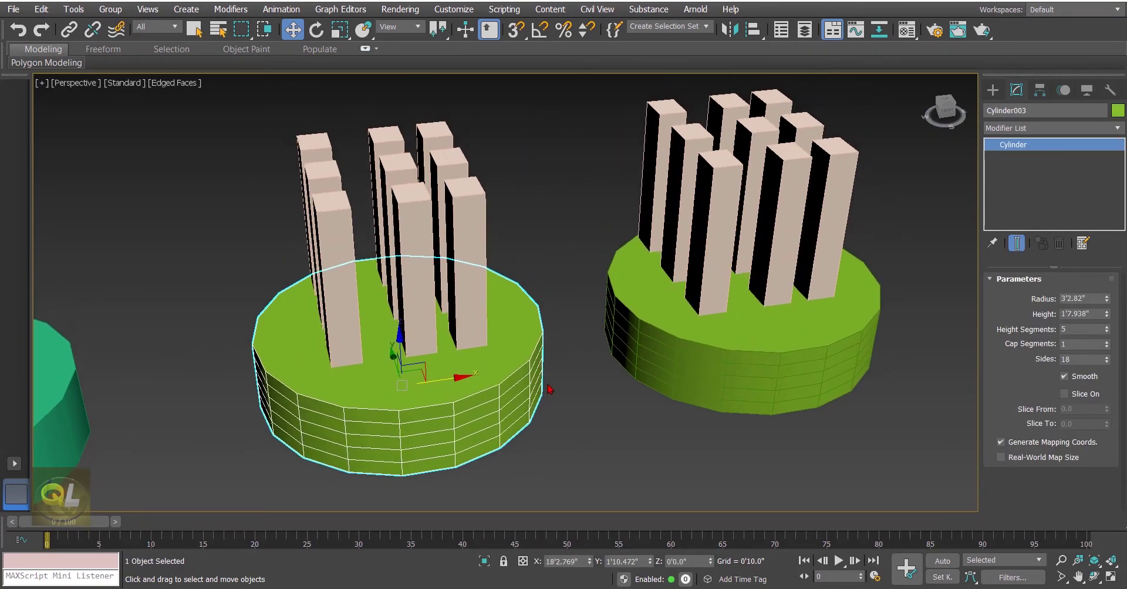
click(992, 90)
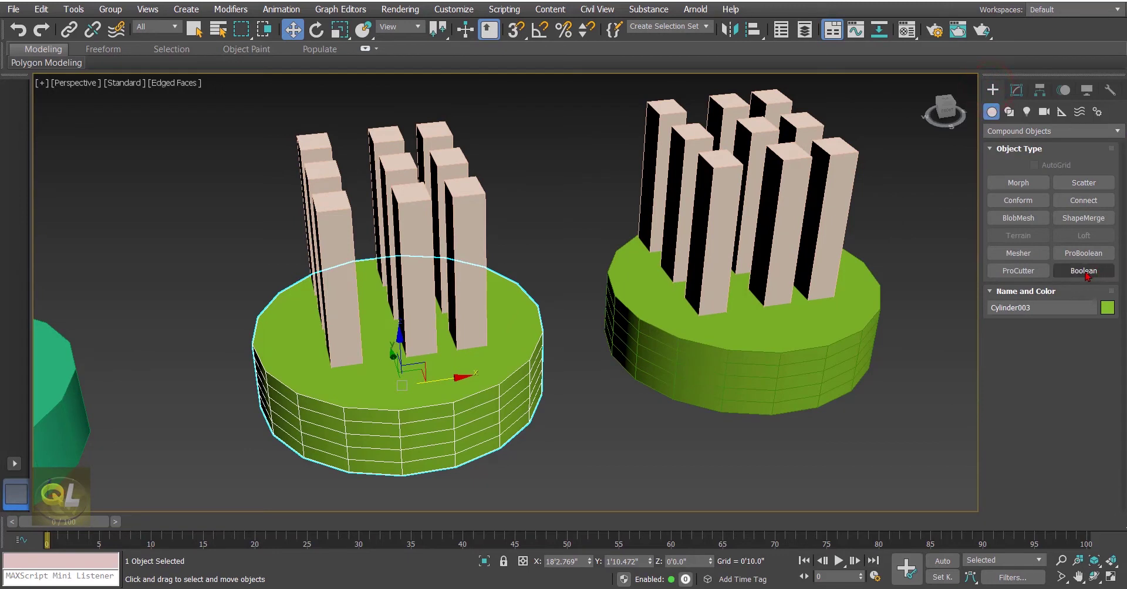
click(1083, 270)
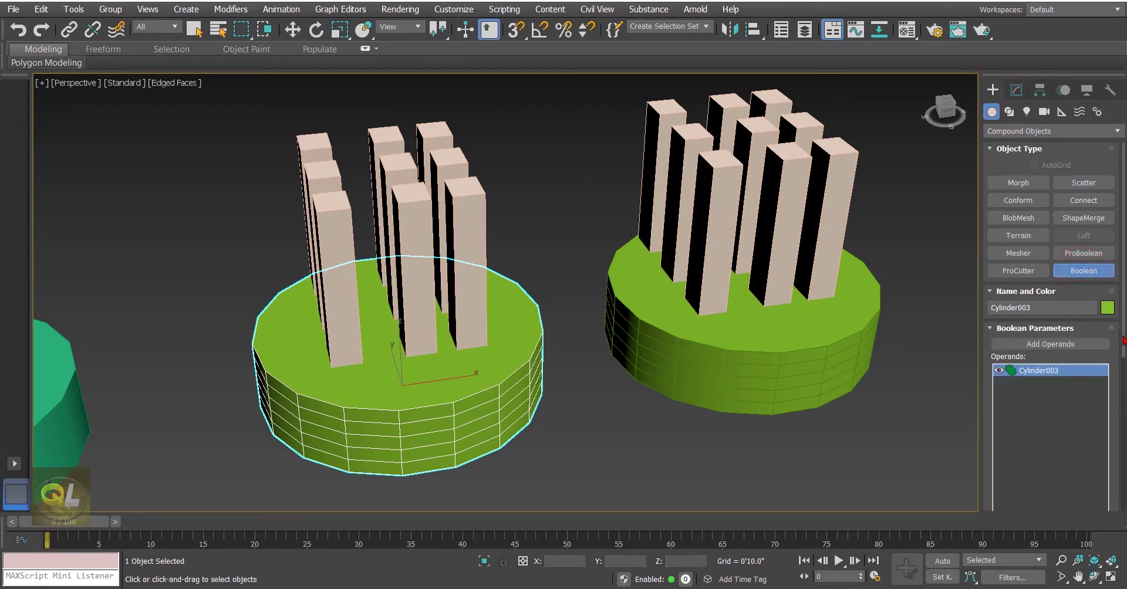
click(1121, 335)
scroll(1121, 335, down, 3)
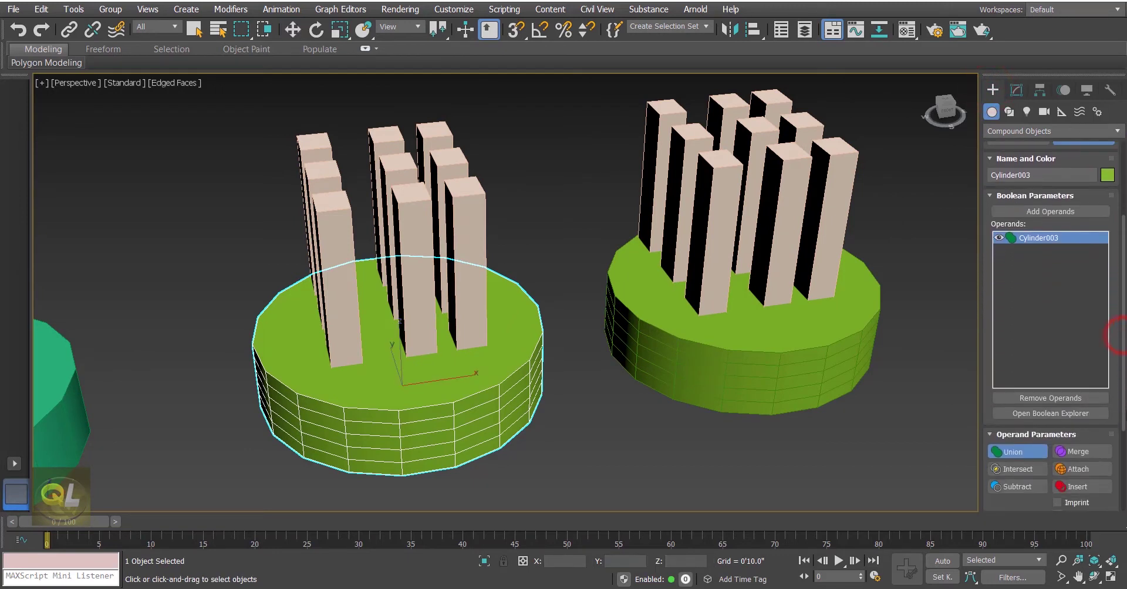
click(1012, 482)
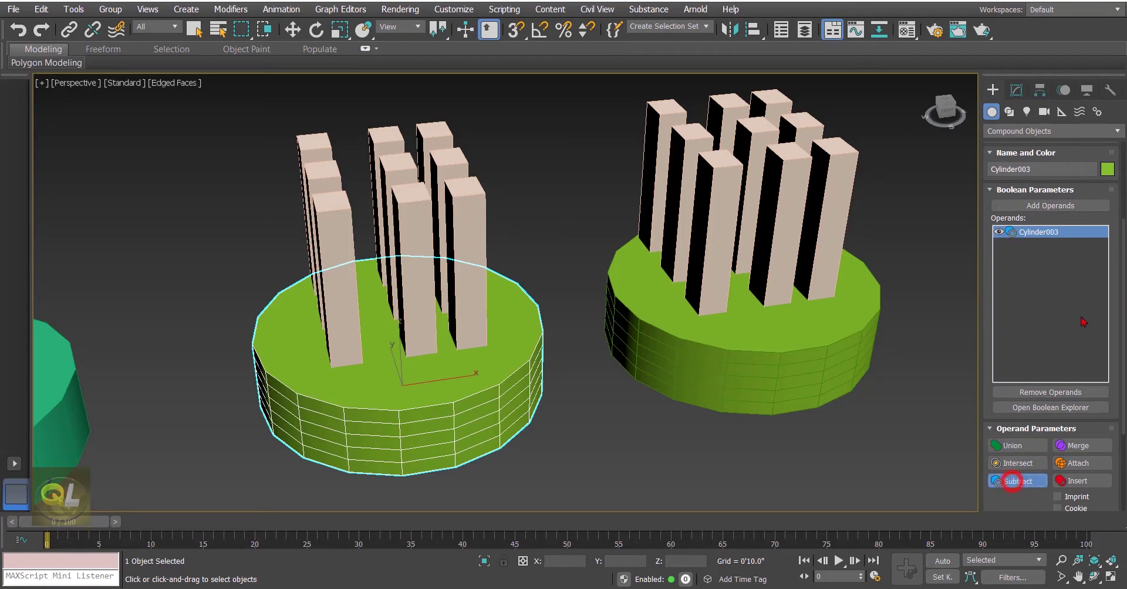
click(1048, 207)
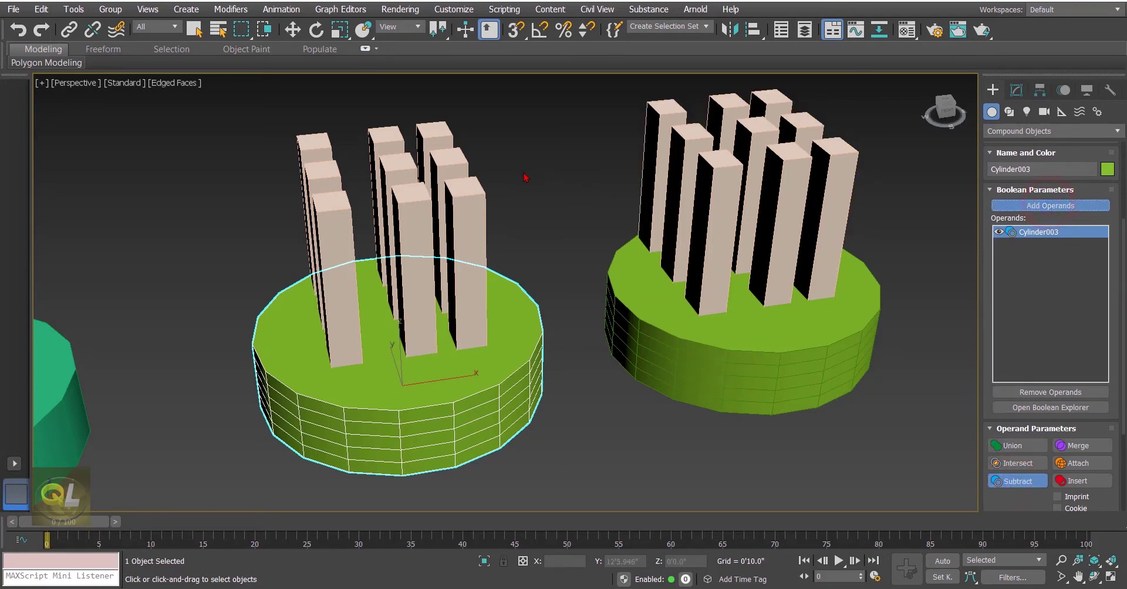
Step: Subtract all nine grouped boxes from the original green cylinder by picking them one at a time, and inspect the holes
click(473, 188)
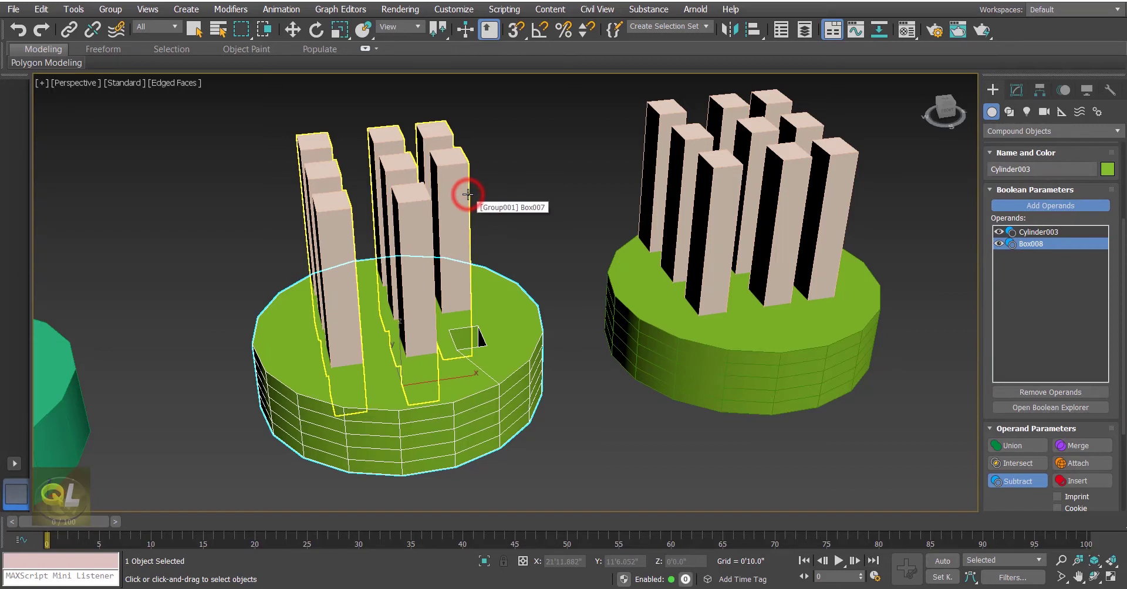
click(453, 166)
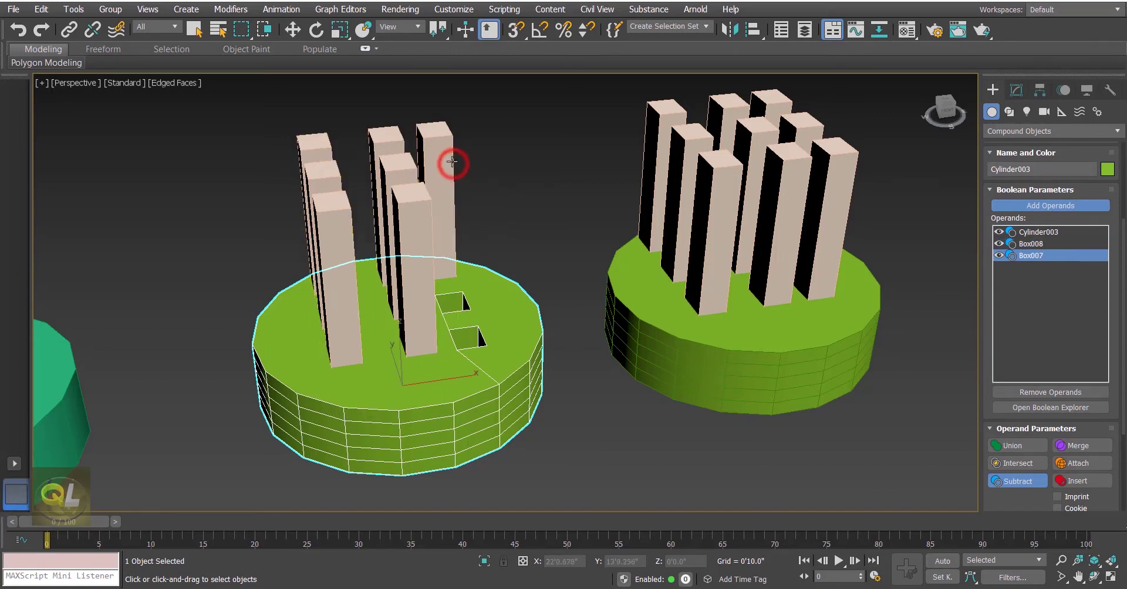
click(438, 141)
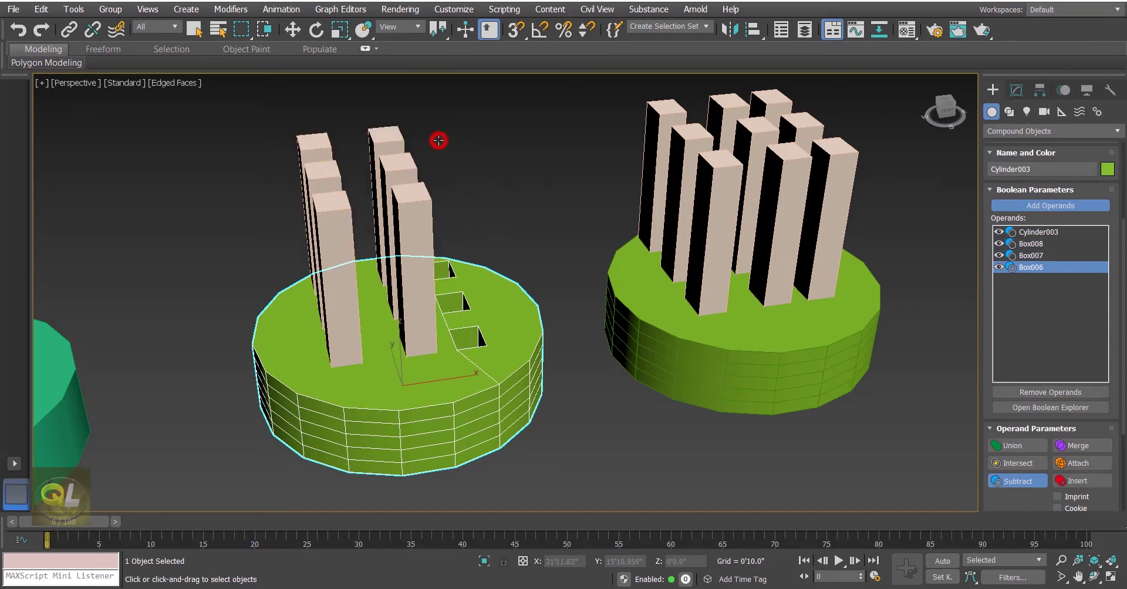
click(391, 138)
click(394, 166)
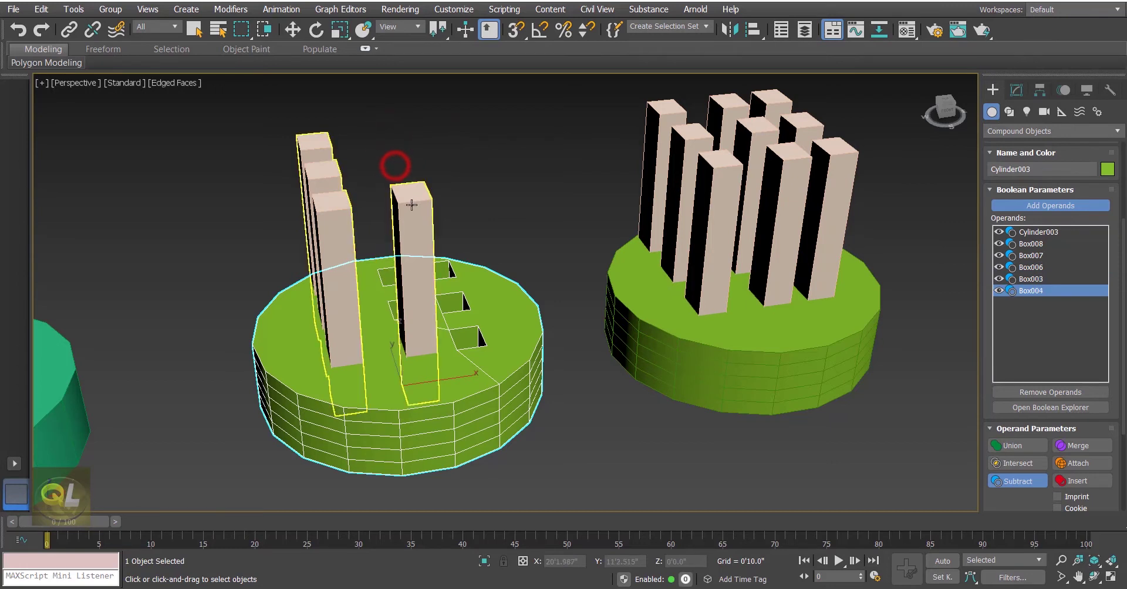
click(411, 204)
click(336, 211)
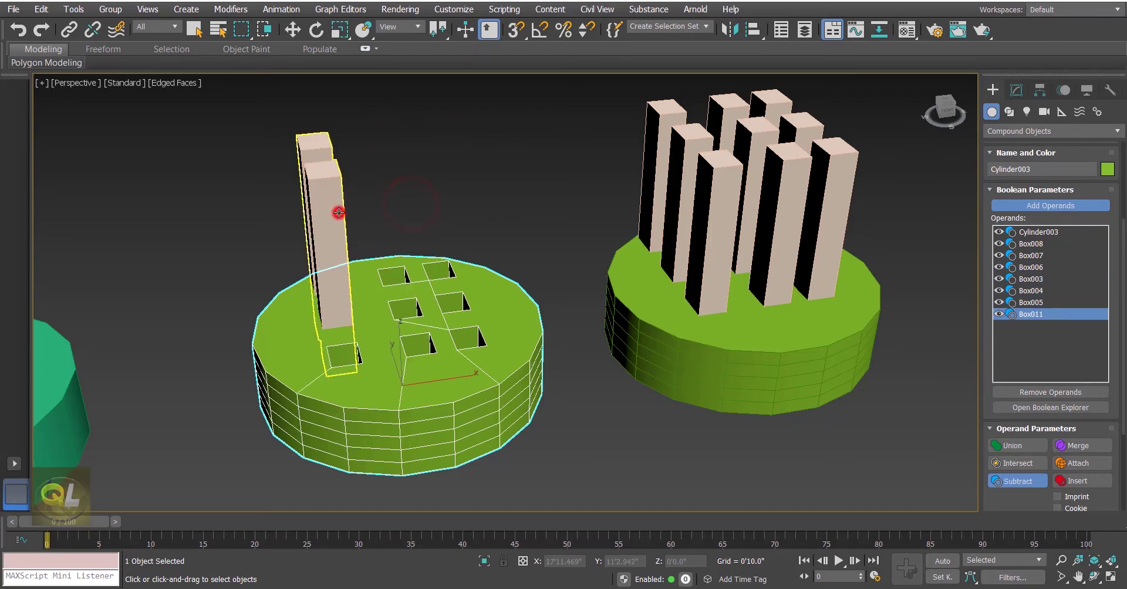
click(322, 181)
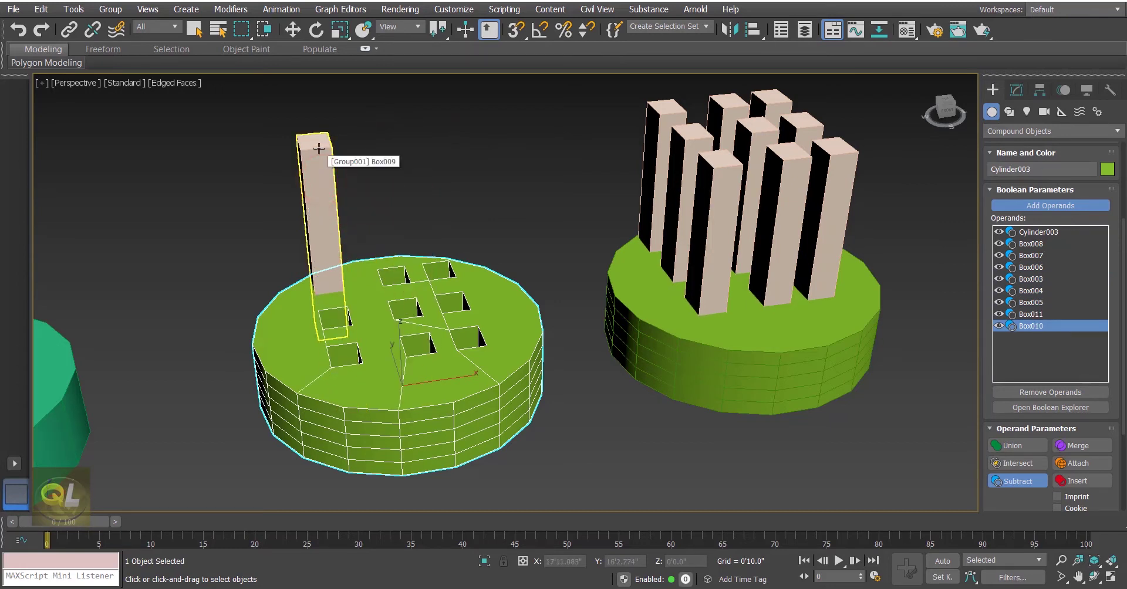
click(319, 148)
click(1015, 90)
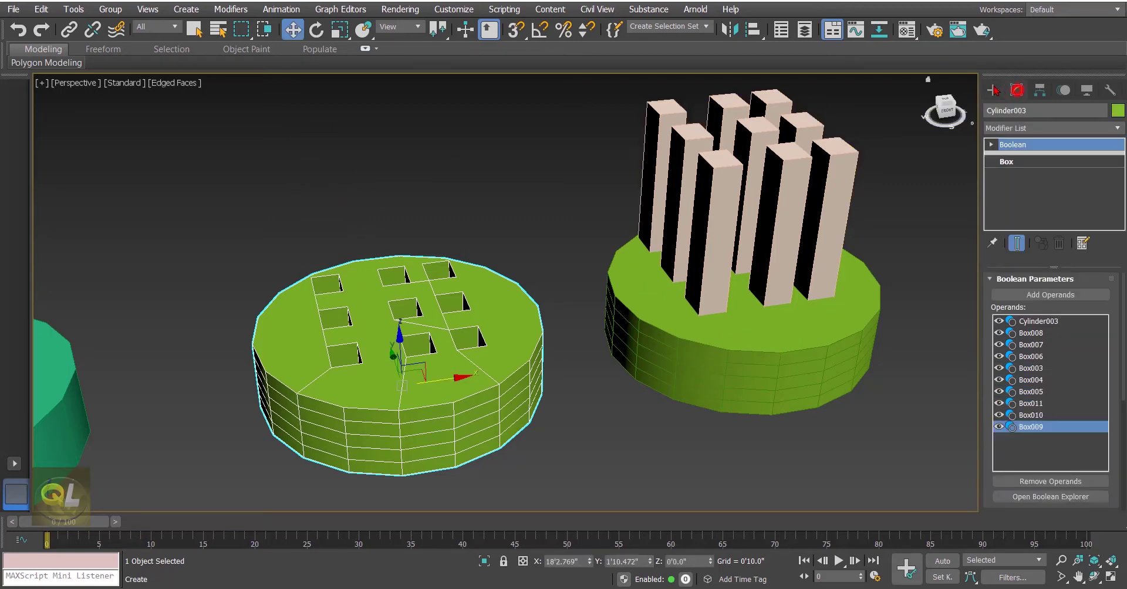
click(991, 89)
scroll(460, 273, up, 2)
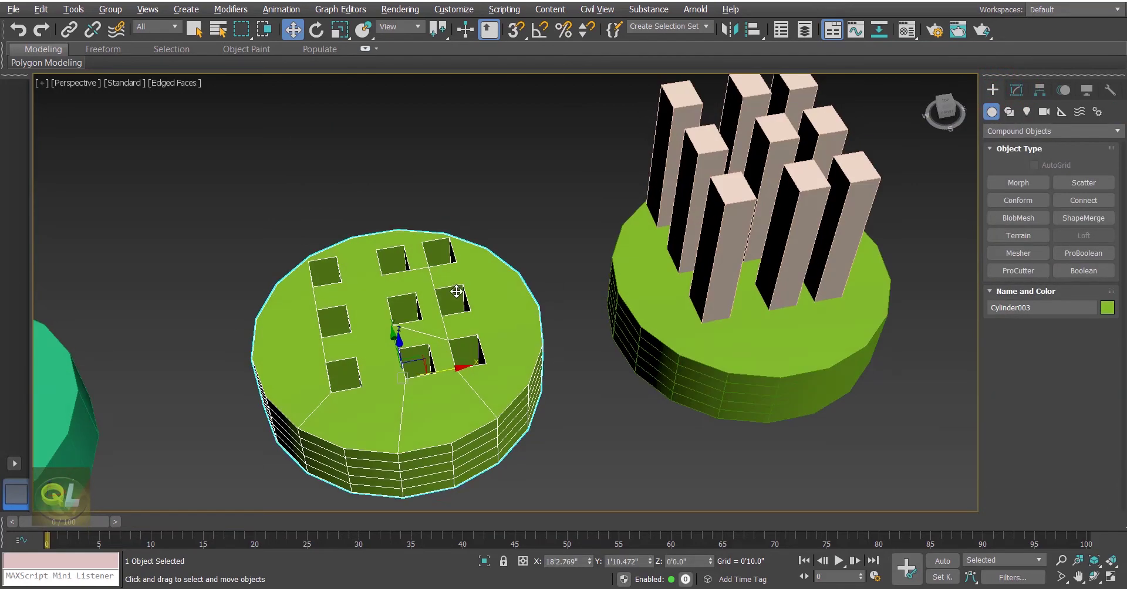
scroll(400, 271, up, 4)
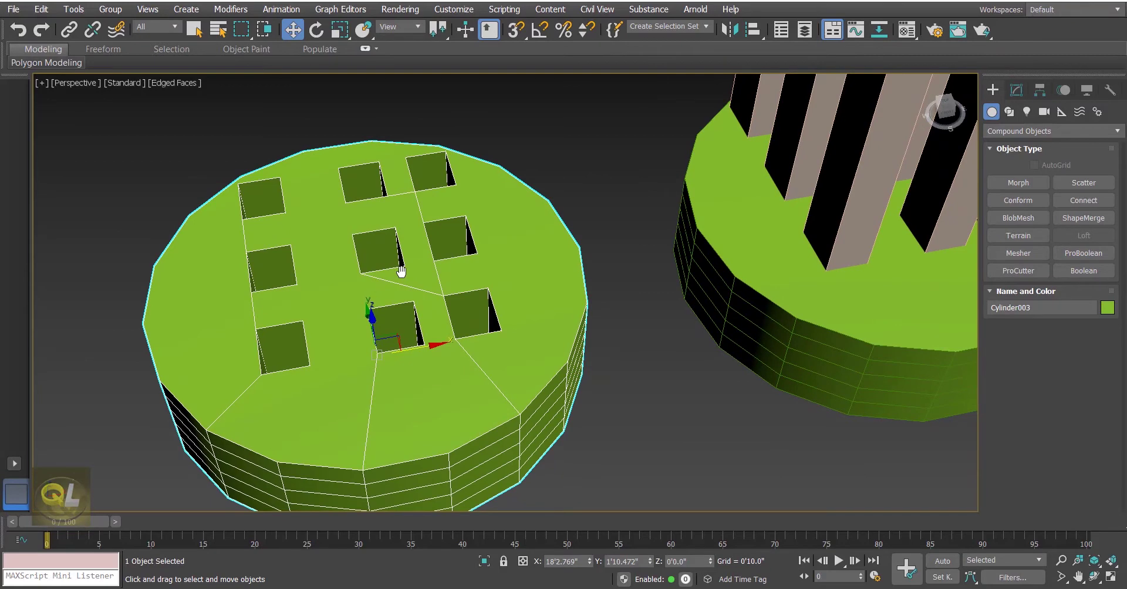
Step: Subtract the whole box group from the copied green cylinder in a single pick with ProBoolean, using Subtraction and Move
scroll(401, 270, down, 4)
middle_drag(780, 282, 656, 276)
click(657, 331)
alt+middle_drag(769, 360, 730, 390)
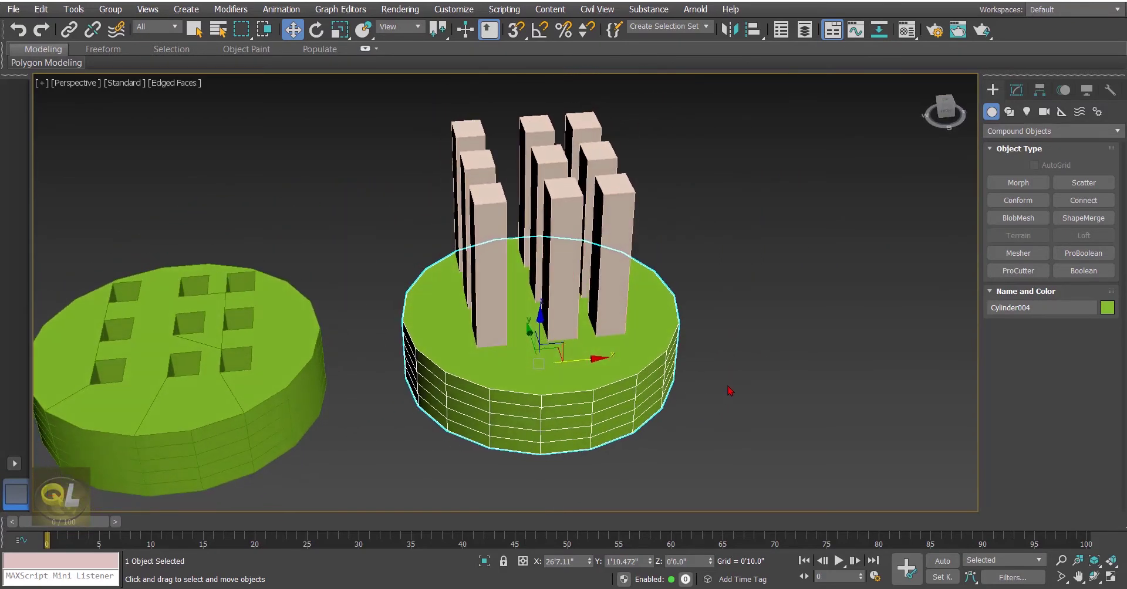
click(1073, 257)
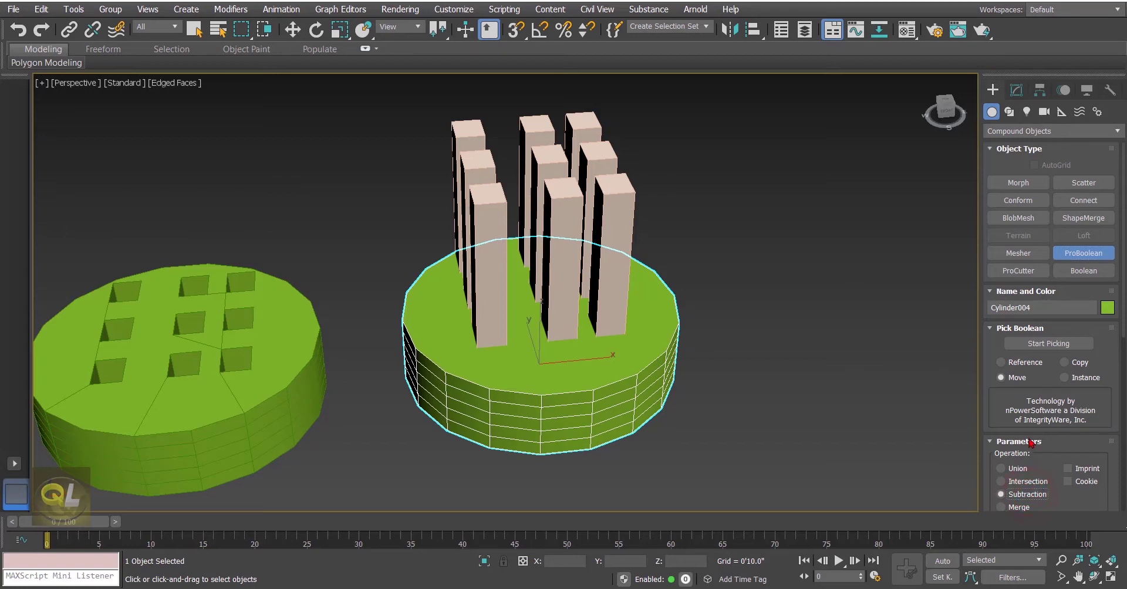
click(1049, 343)
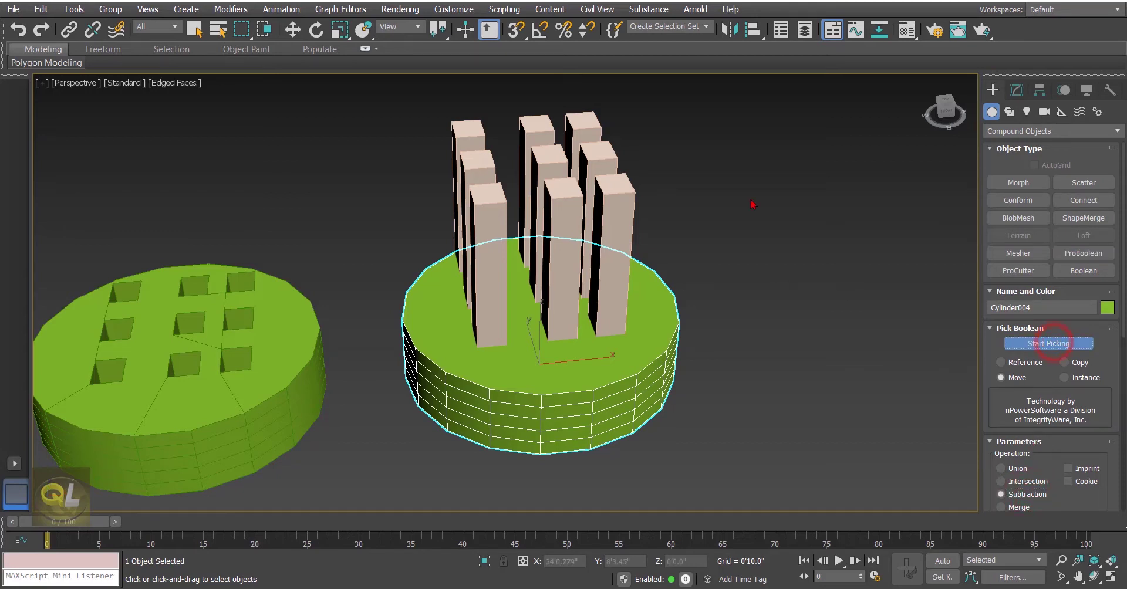
click(617, 189)
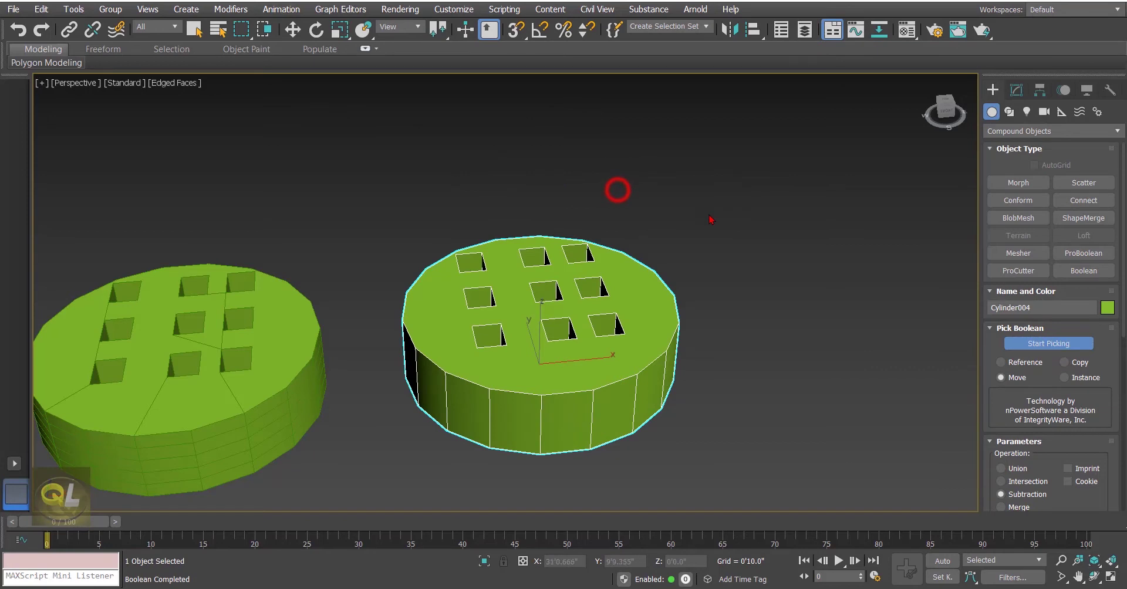
click(292, 29)
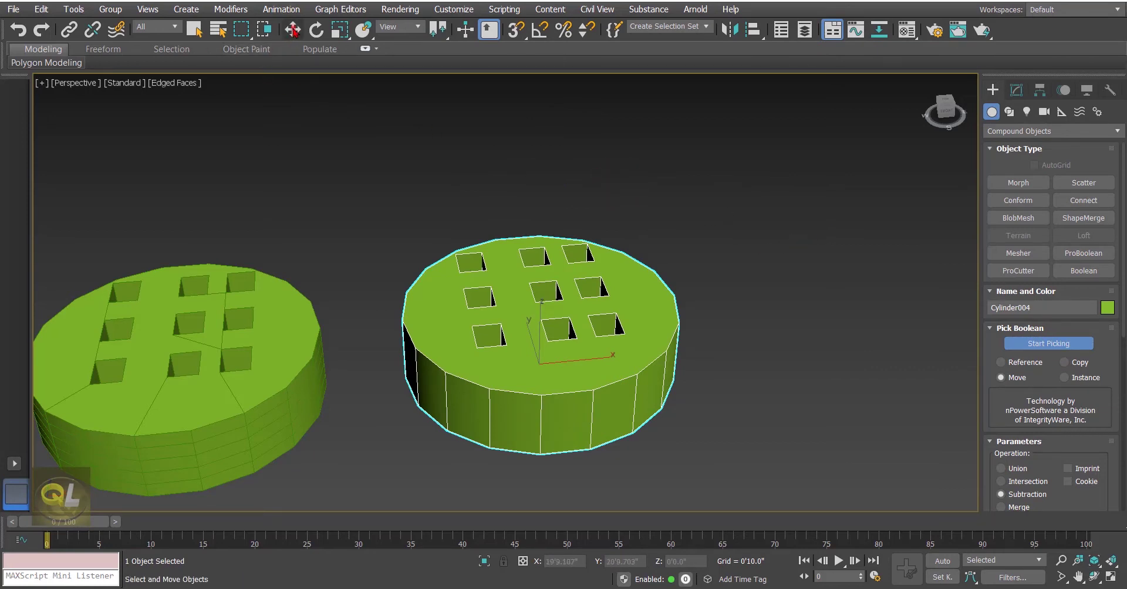
Step: Examine the two green cylinders with nine holes, selecting each in turn to compare their mesh edges
middle_drag(771, 274, 793, 254)
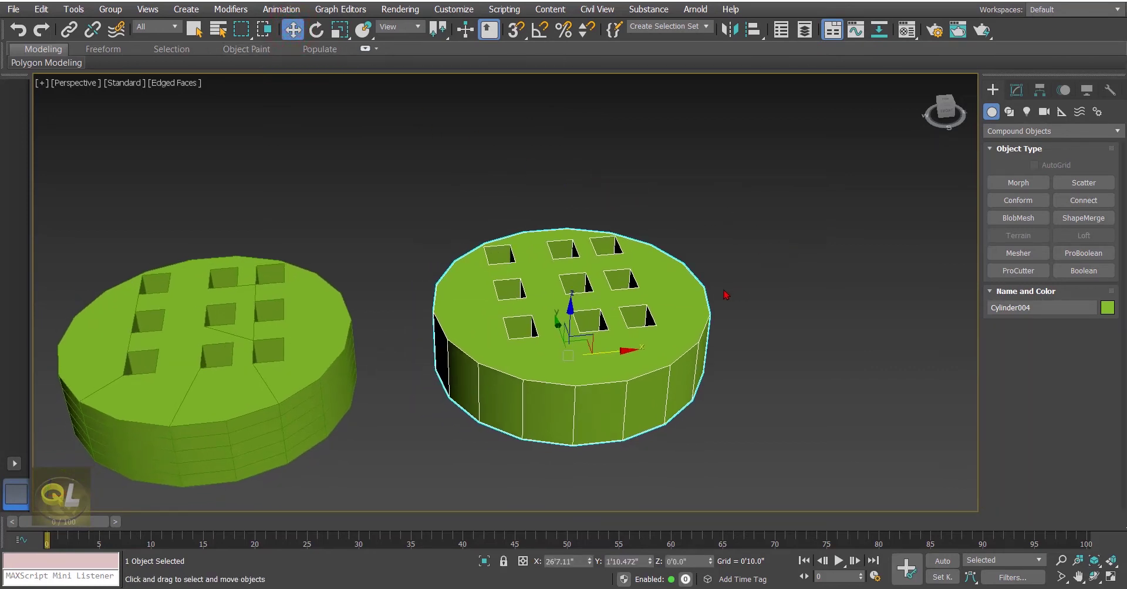
middle_drag(608, 291, 612, 285)
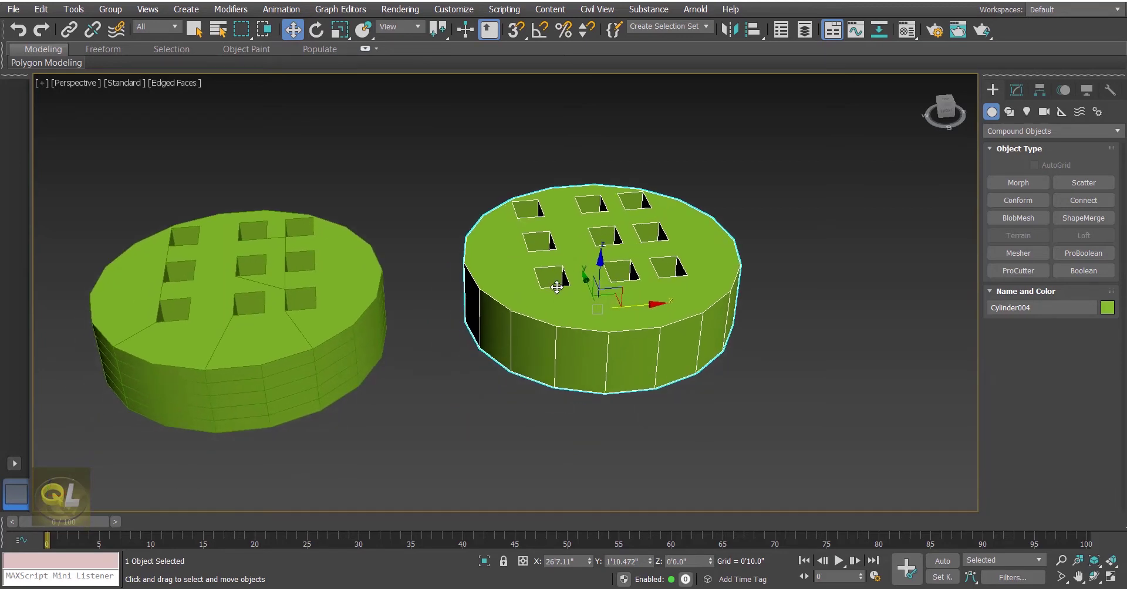
scroll(554, 343, down, 3)
click(355, 371)
middle_drag(368, 347, 435, 339)
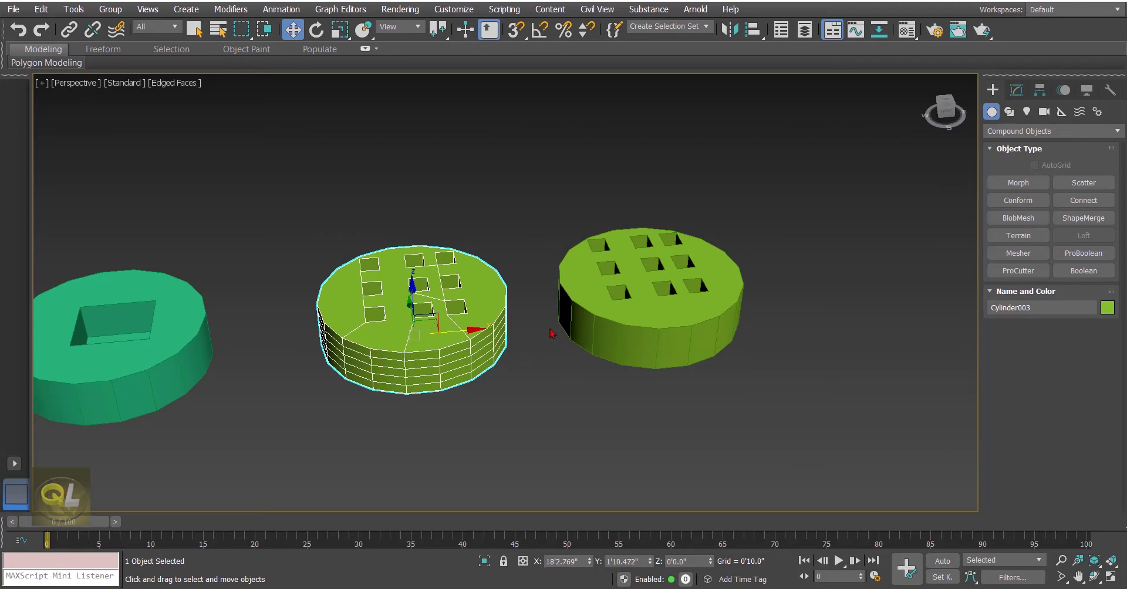
middle_drag(663, 341, 576, 351)
click(580, 352)
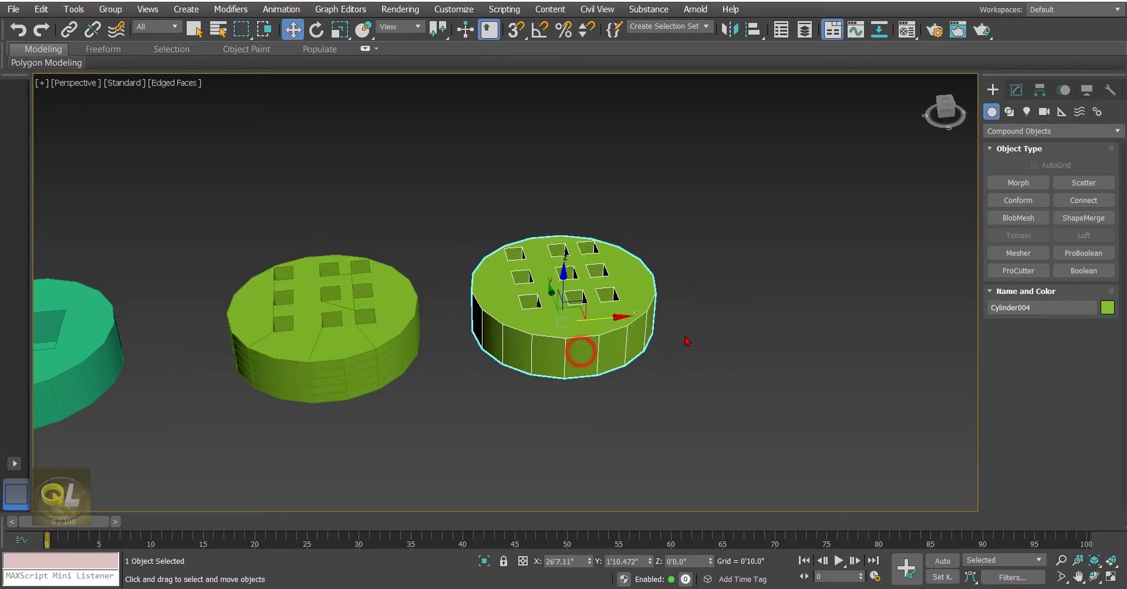
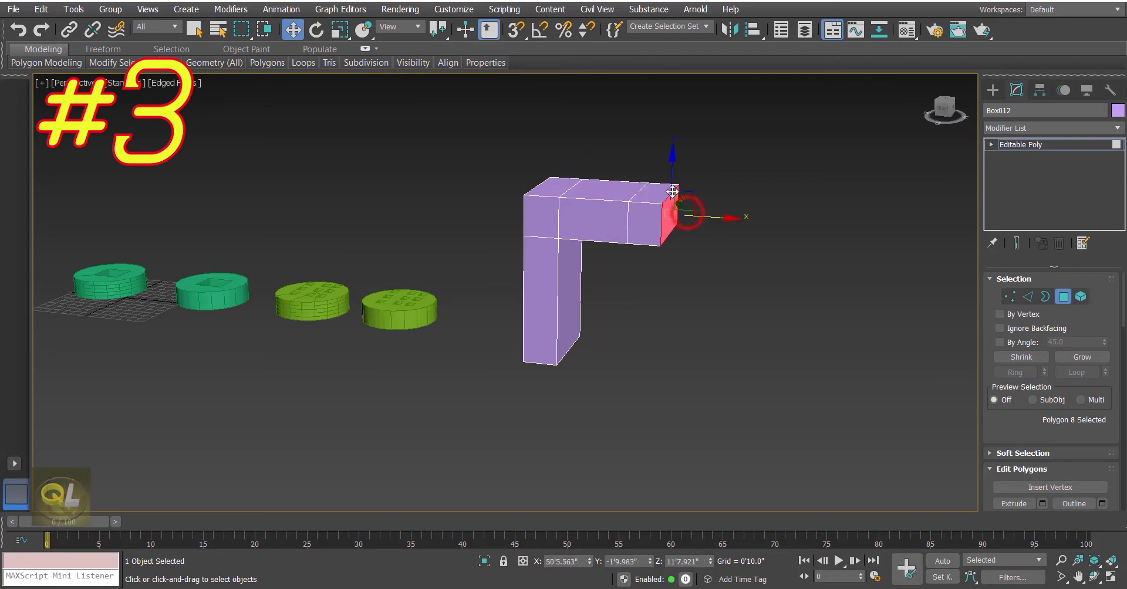
Step: Extrude the end of the purple box's arm upward, extrude a matching upturned arm from the opposite side, and clear the selection
click(649, 188)
drag(657, 164, 654, 109)
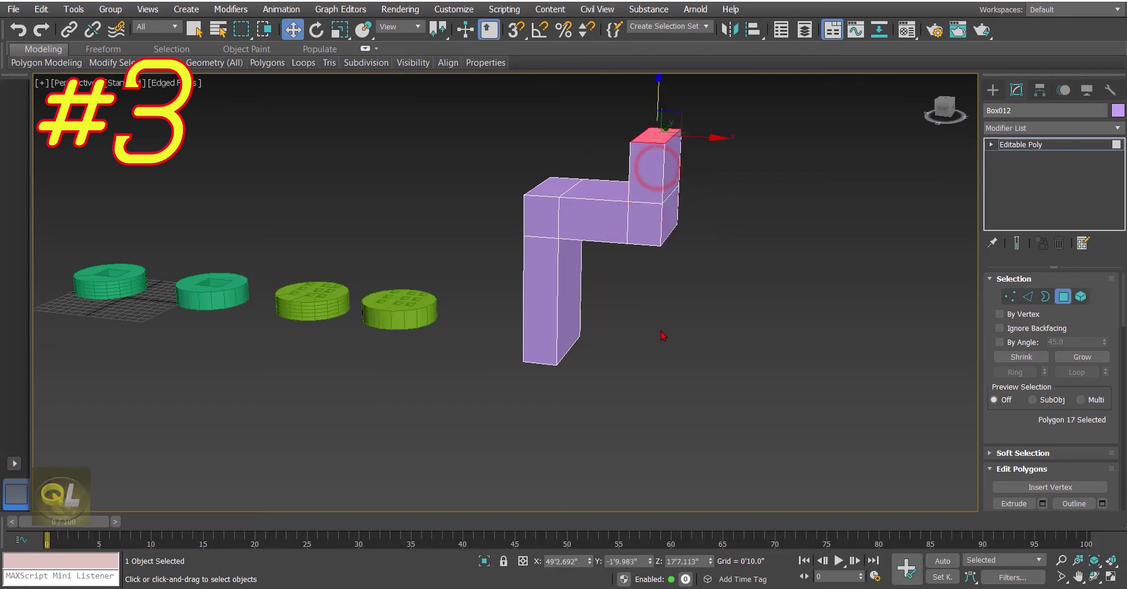
alt+middle_drag(644, 332, 578, 254)
click(559, 235)
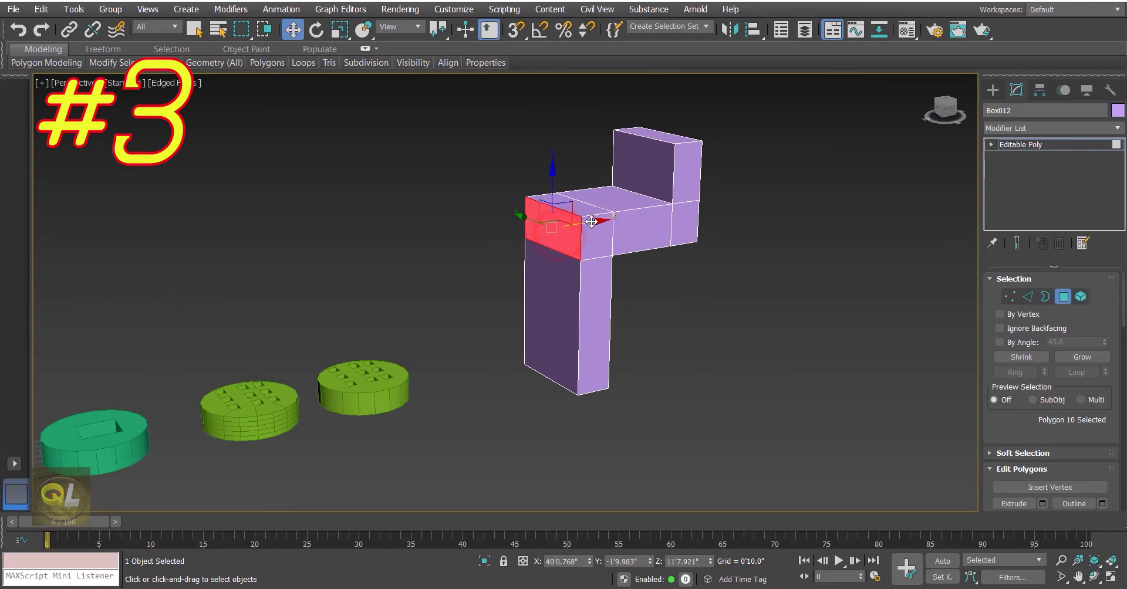
drag(591, 221, 457, 109)
click(469, 221)
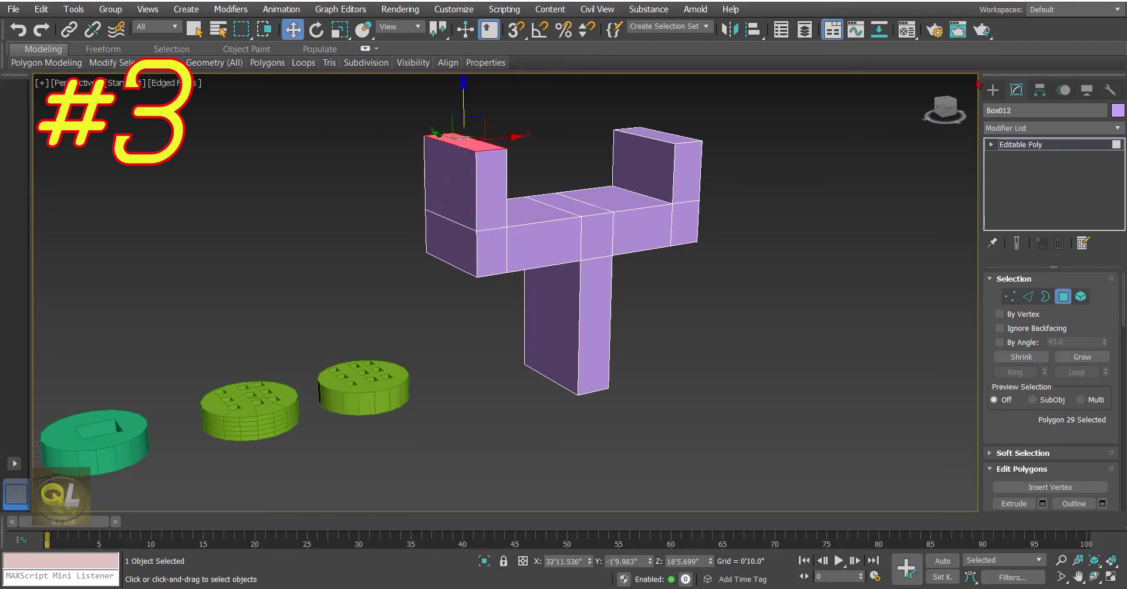
click(992, 90)
click(776, 285)
alt+middle_drag(708, 322, 618, 343)
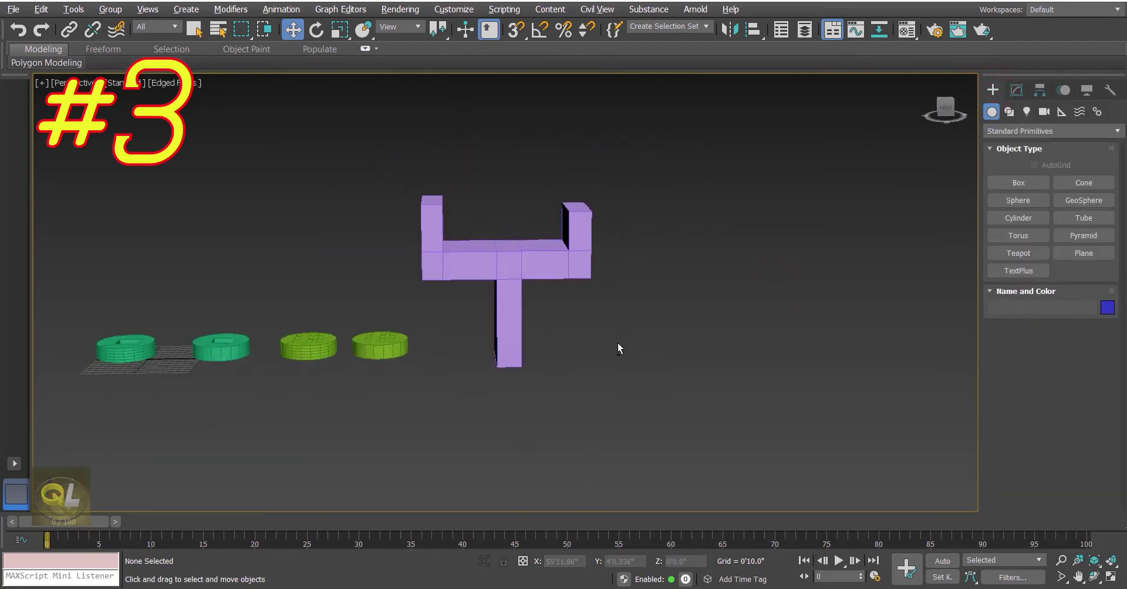
Step: Apply TurboSmooth with 2 iterations to the purple box shape and inspect its smoothed form
click(512, 260)
click(230, 9)
click(265, 193)
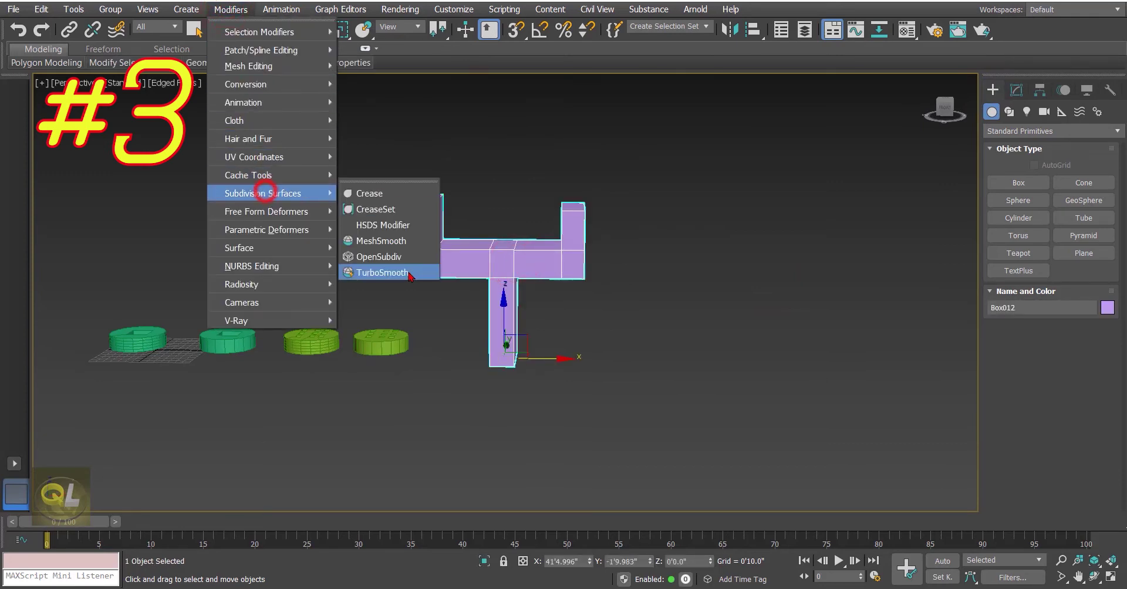
click(395, 275)
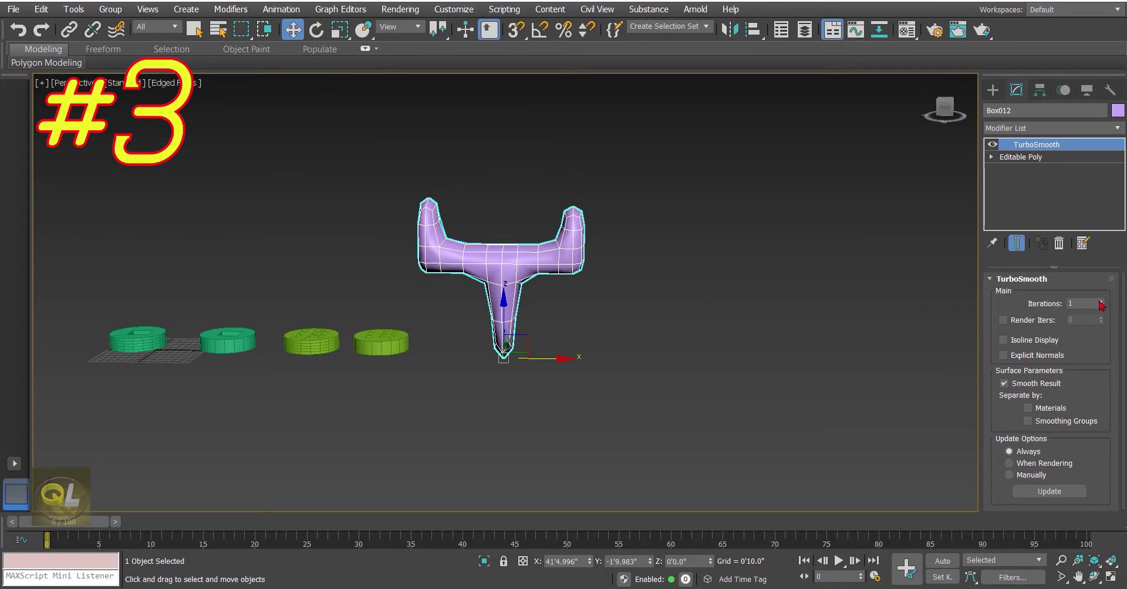
click(1100, 301)
alt+middle_drag(636, 321, 672, 314)
scroll(644, 304, up, 4)
click(644, 304)
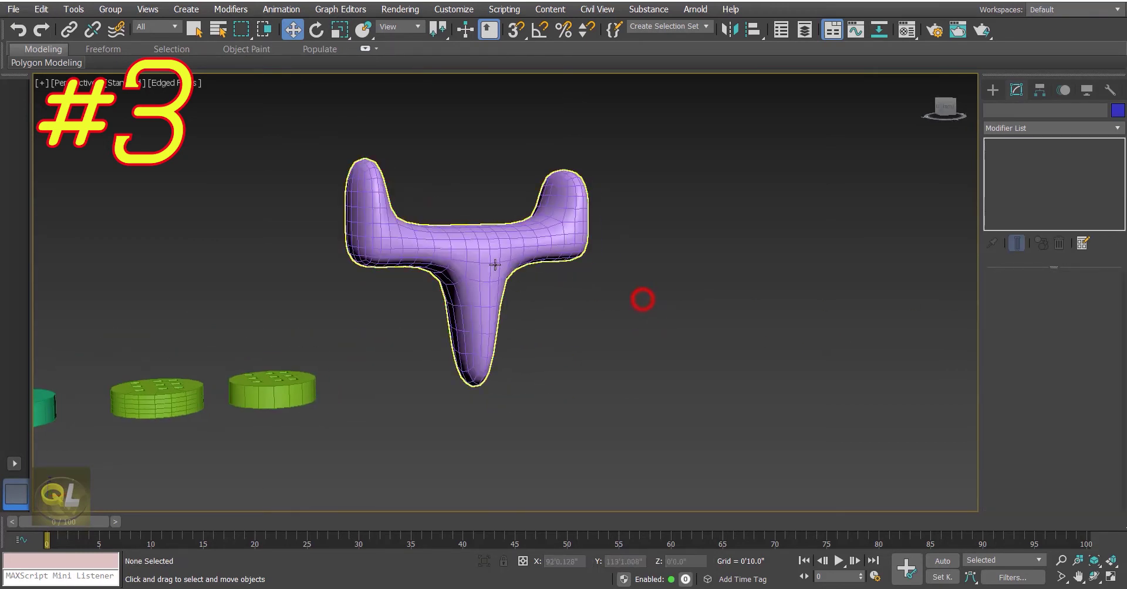
click(495, 262)
Step: Create a cylinder in the Front view at the junction of the arms and post, about 2'0.4" radius and 5'2.5" high
click(992, 91)
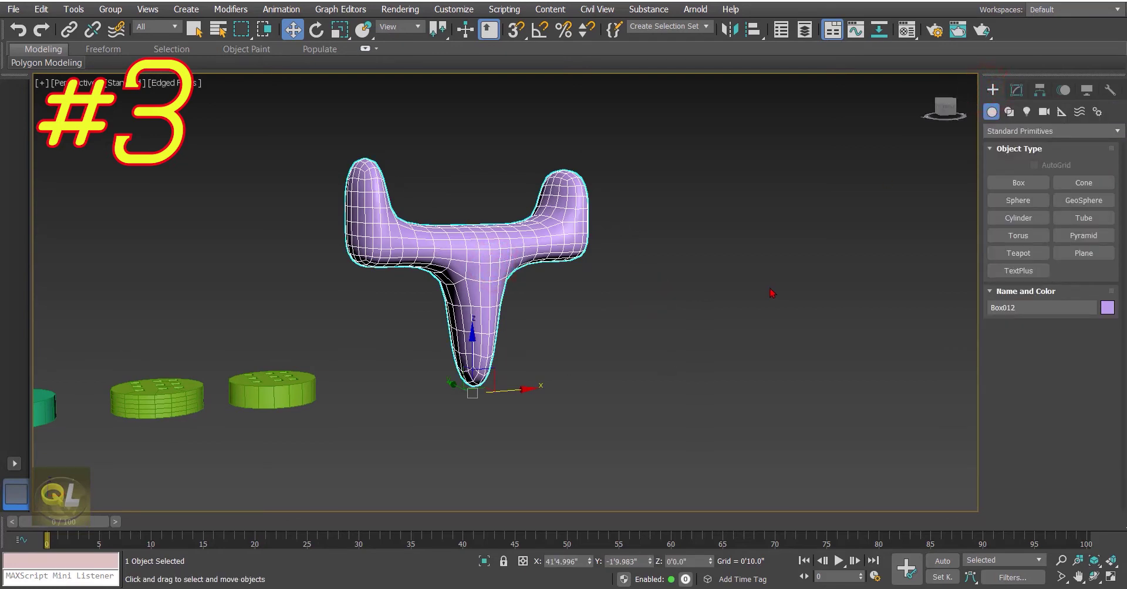
click(1017, 218)
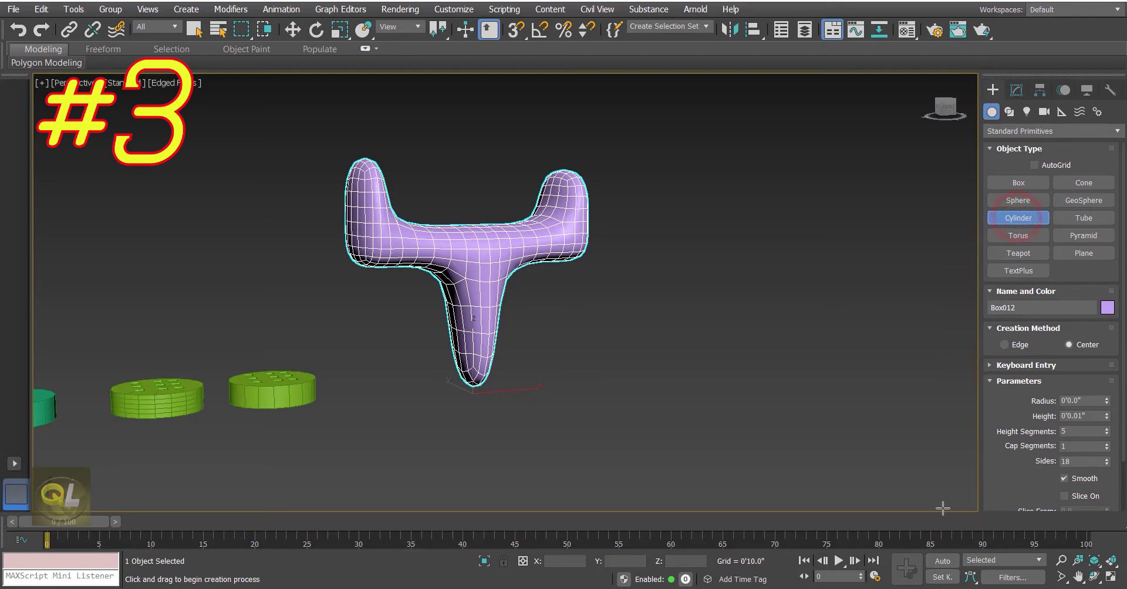
key(alt+w)
right_click(775, 235)
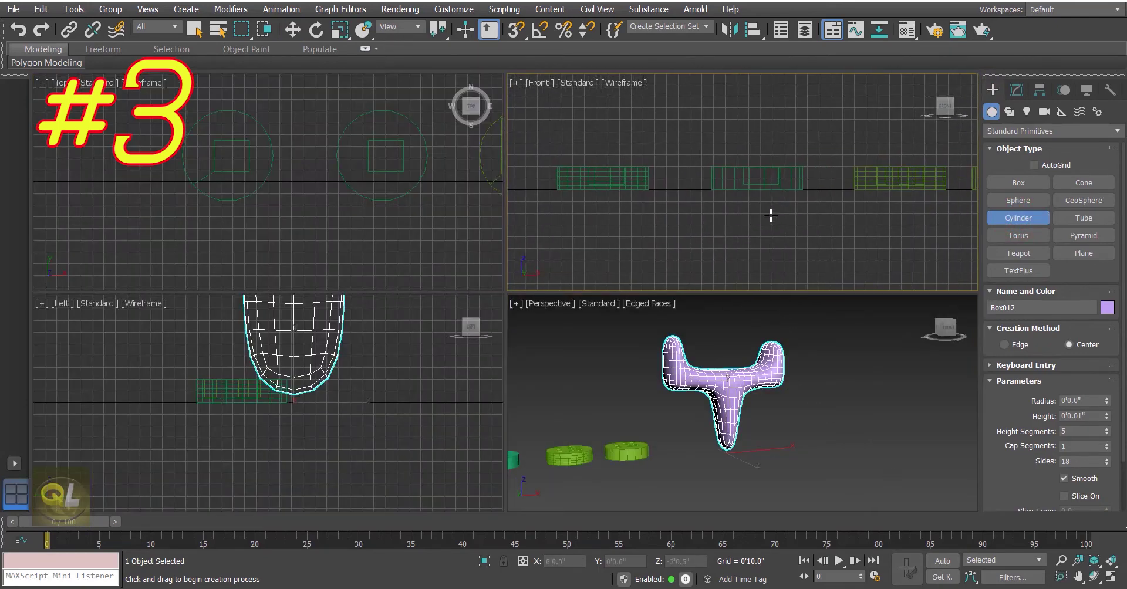
scroll(737, 213, down, 3)
middle_drag(762, 183, 757, 193)
scroll(758, 188, up, 3)
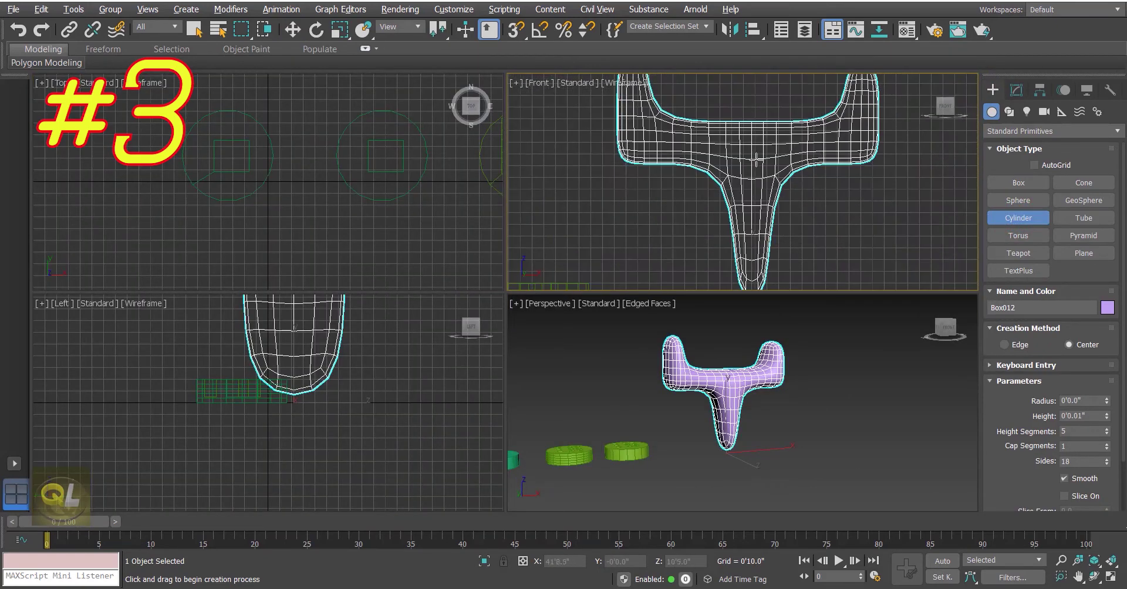
drag(756, 155, 771, 179)
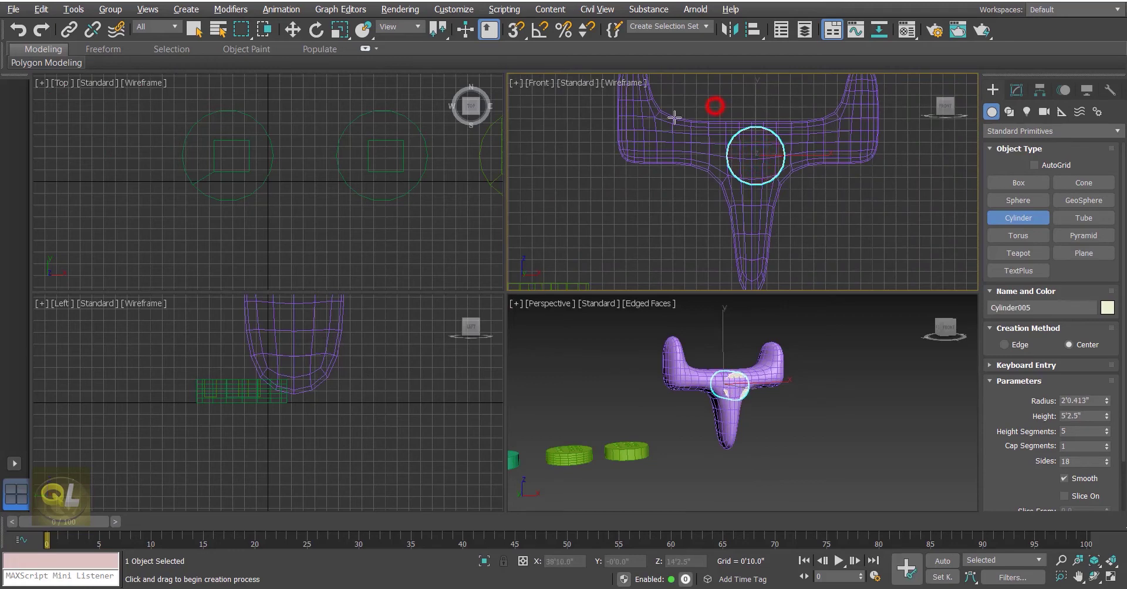
Step: Set the new cylinder's height to 13'5.875" and move it along Y in the Top view so it passes through the purple shape
click(292, 30)
middle_drag(352, 164, 226, 188)
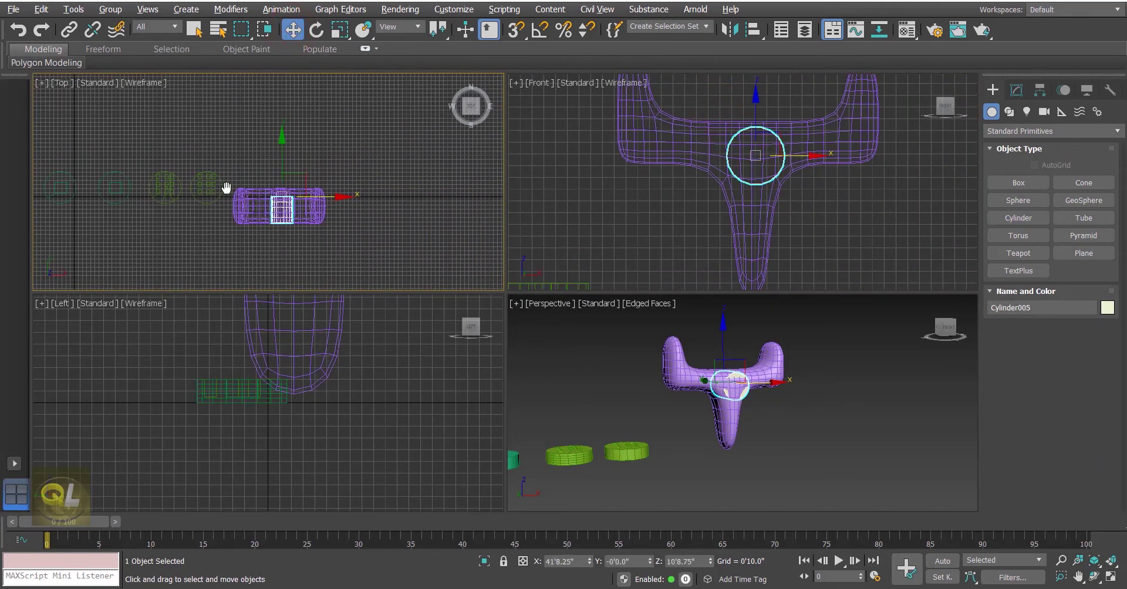
scroll(329, 194, up, 2)
click(1015, 90)
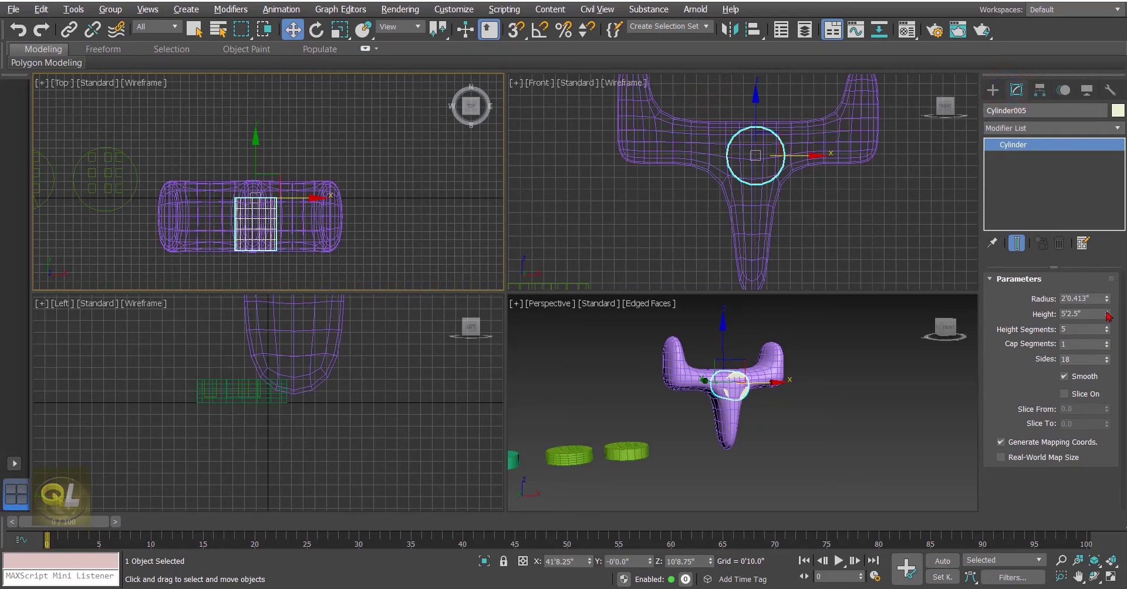
drag(1108, 316, 1118, 221)
middle_drag(329, 212, 335, 181)
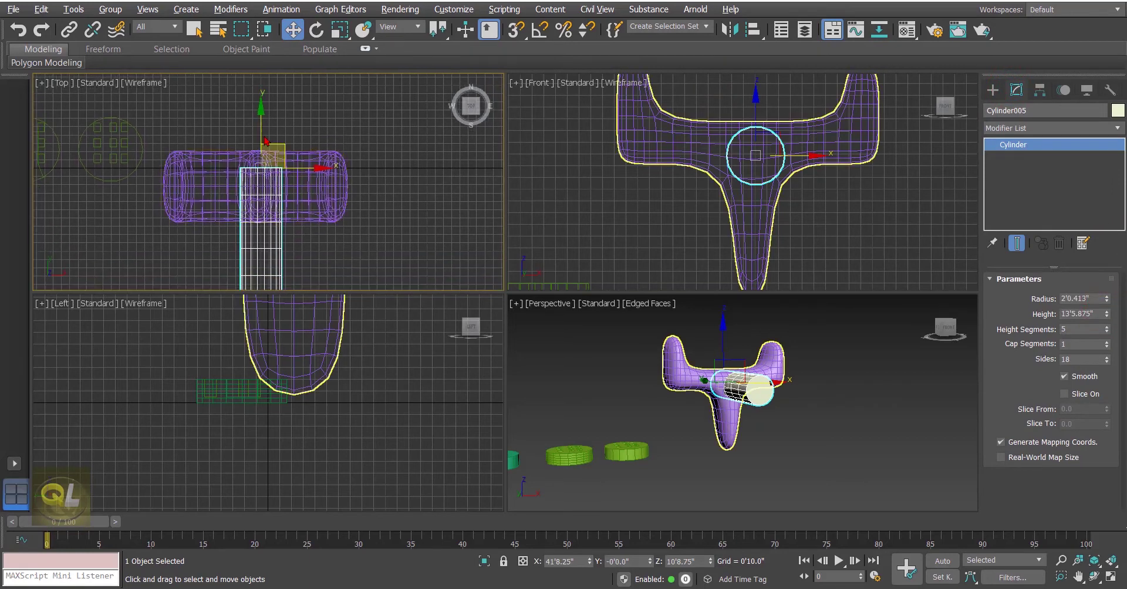
drag(262, 114, 261, 73)
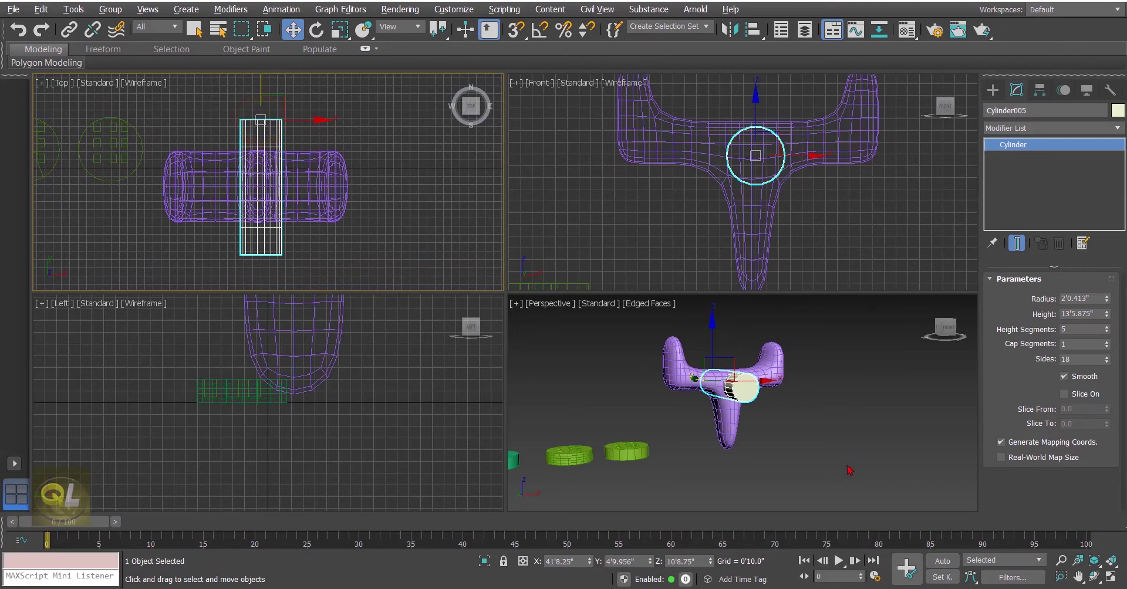
click(856, 441)
key(alt+w)
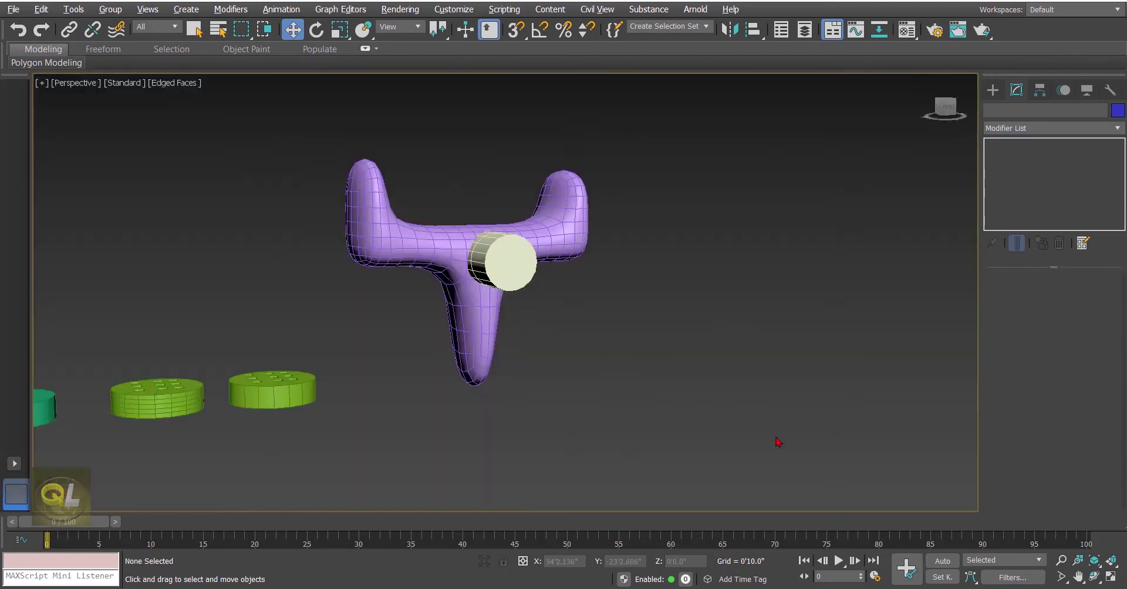
Step: Clone the purple shape together with its cylinder along X as one Copy beside the originals, and clear the selection
alt+middle_drag(777, 443, 665, 389)
click(593, 392)
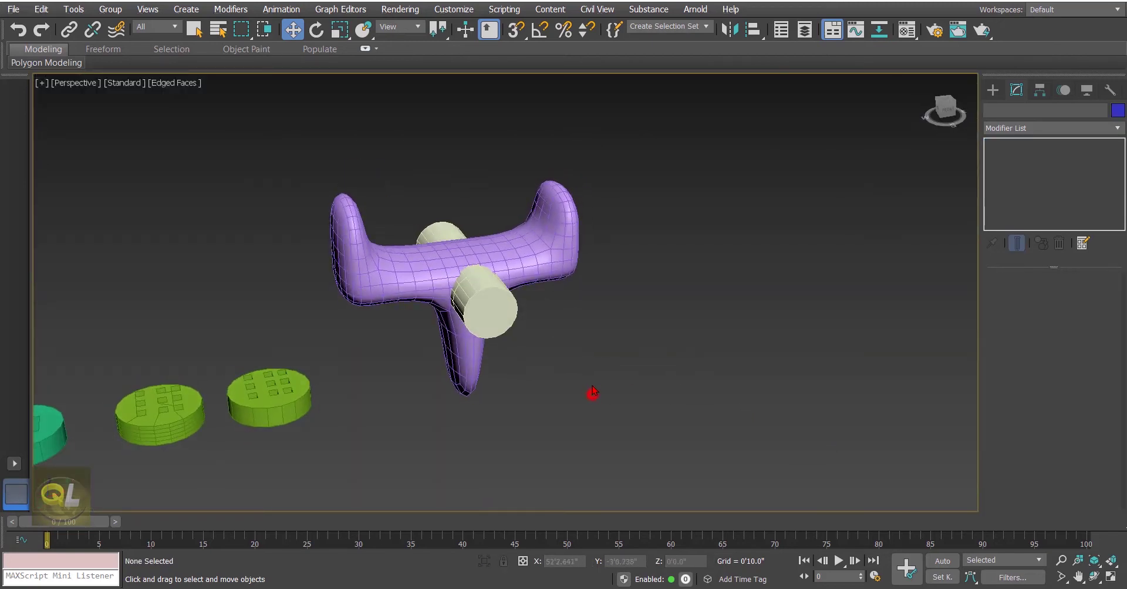
drag(344, 170, 344, 170)
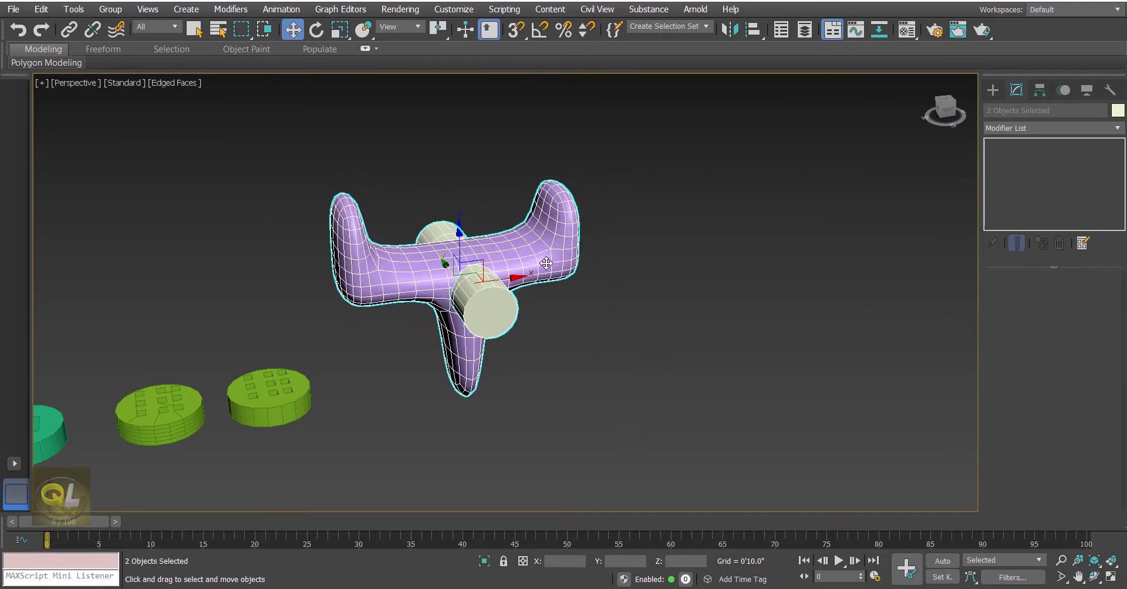
mouse_move(519, 280)
shift+mouse_down()
mouse_move(660, 269)
mouse_move(801, 241)
shift+mouse_up()
click(565, 355)
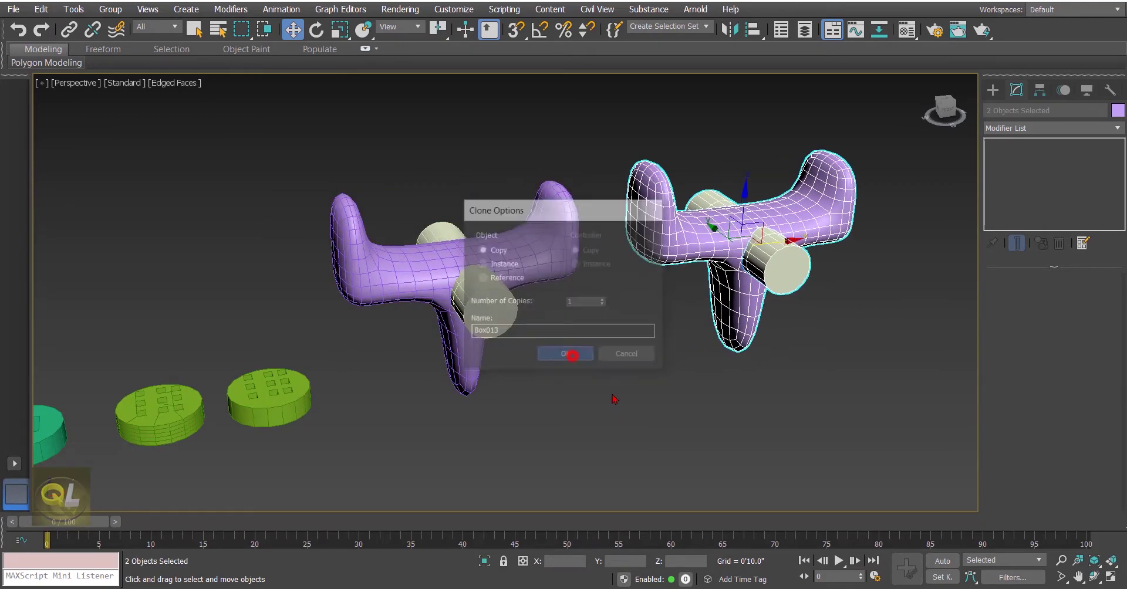
click(630, 425)
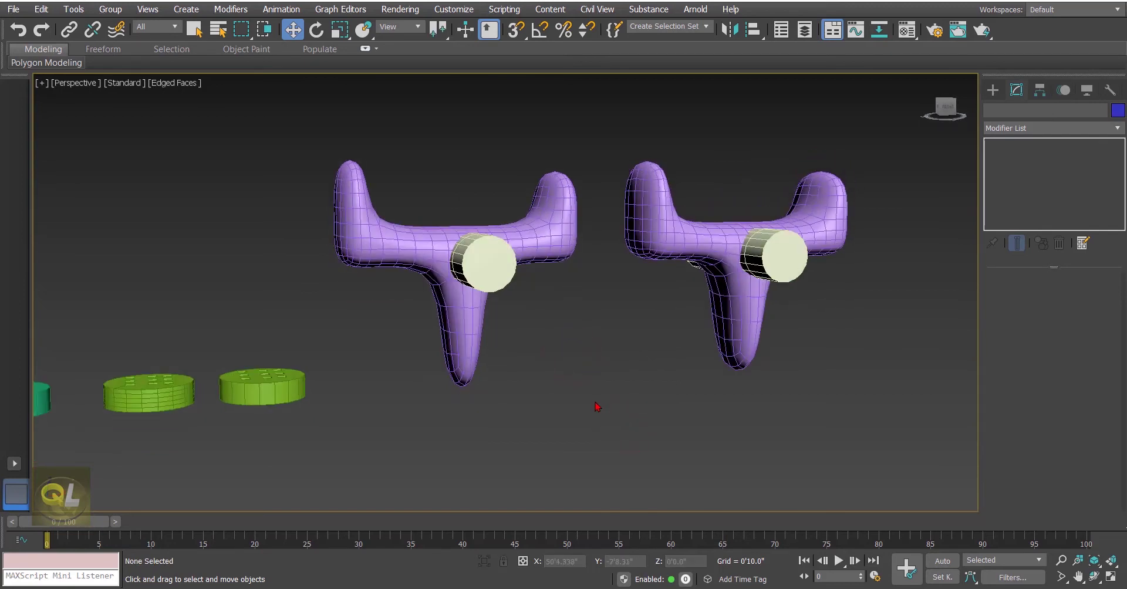
Step: Turn off the edged-faces display in the Perspective view and select the original purple shape
key(F4)
click(559, 233)
middle_drag(566, 308, 549, 356)
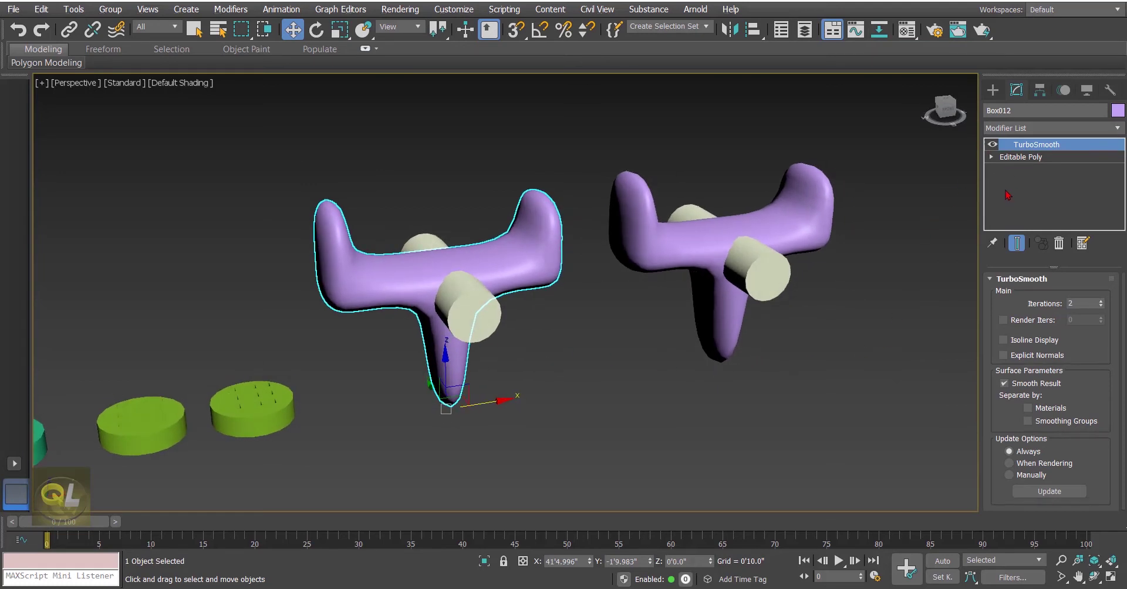
Step: Subtract the cylinder from the original purple shape with the Boolean compound object set to Subtract
click(991, 93)
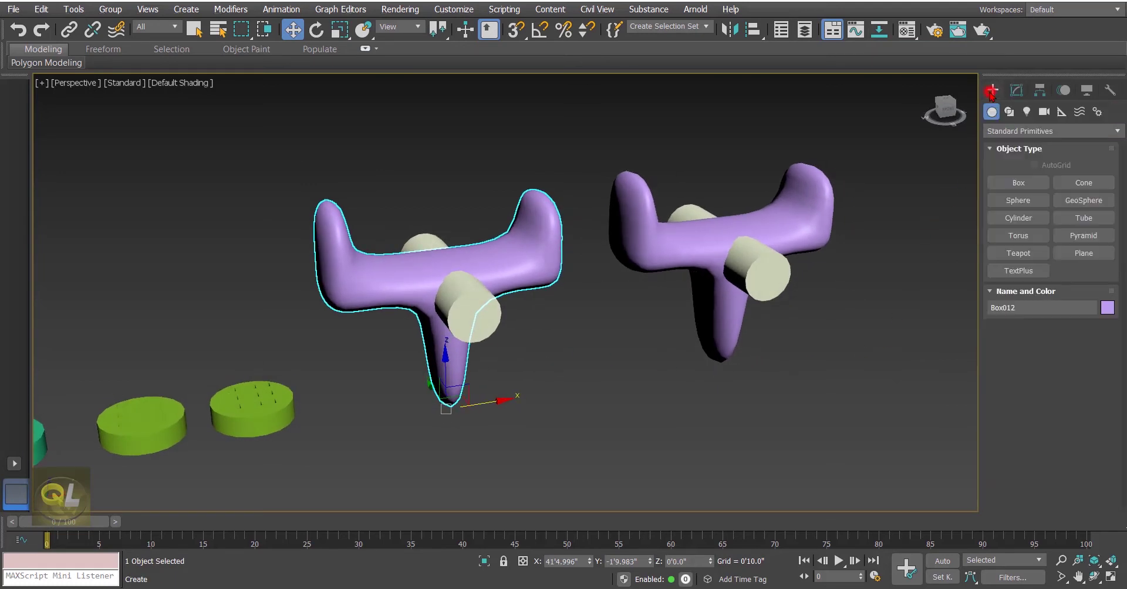
click(1015, 131)
click(1007, 170)
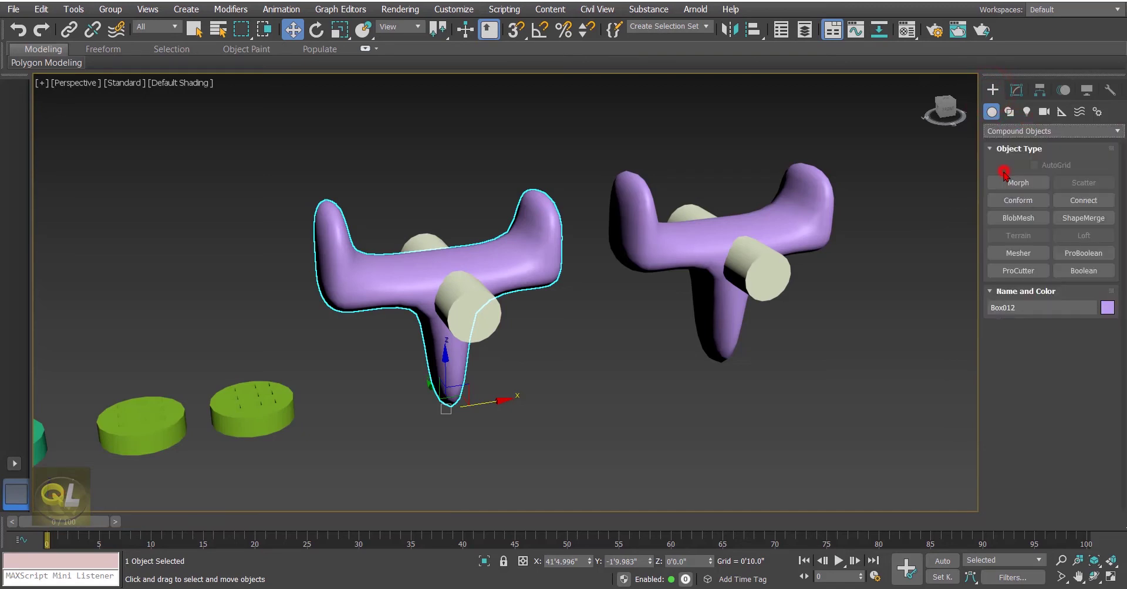
click(1084, 271)
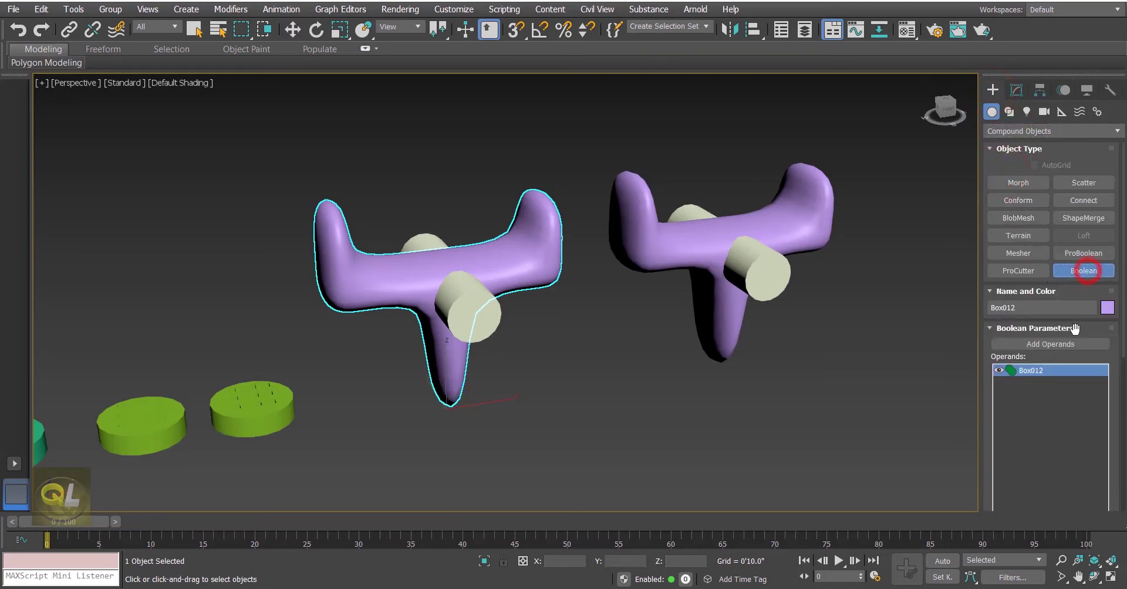
scroll(1050, 322, down, 5)
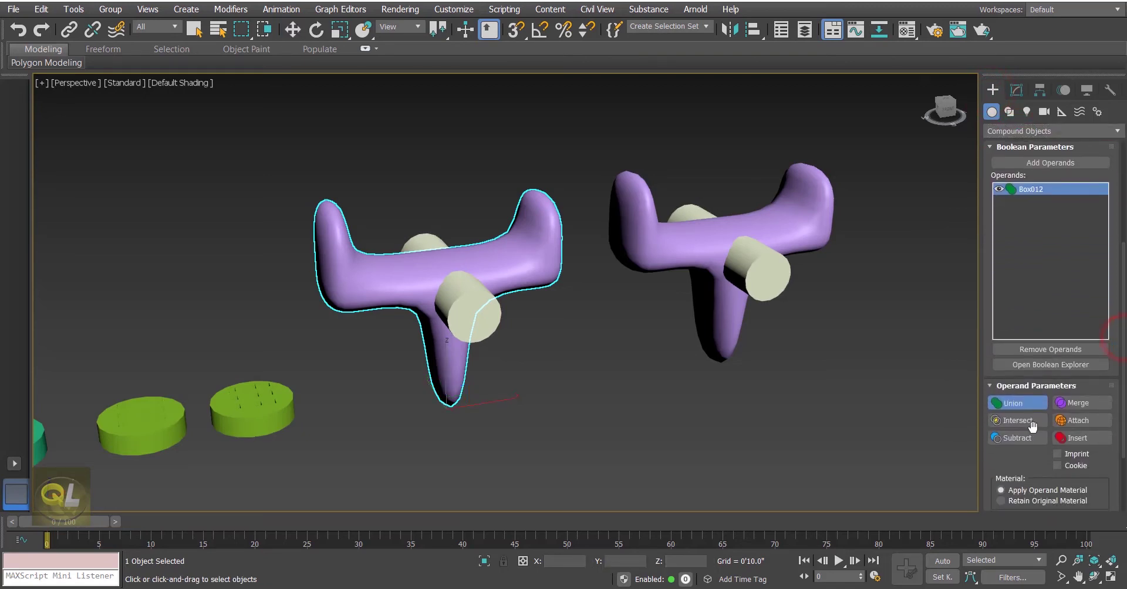
click(1018, 438)
click(1050, 163)
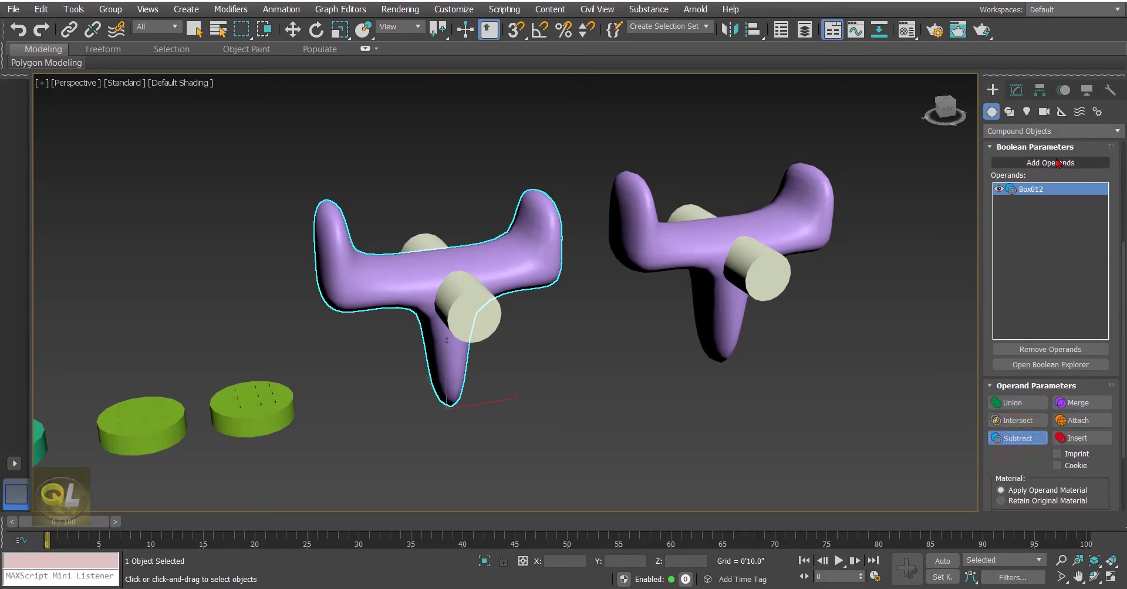
click(461, 310)
middle_drag(458, 308, 385, 314)
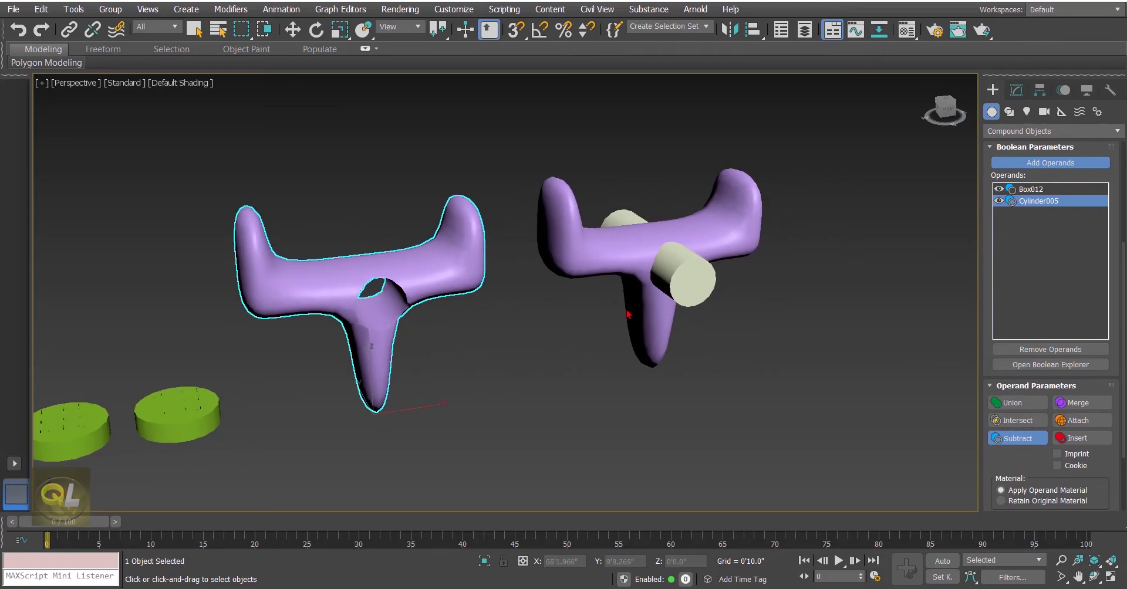
click(1016, 91)
click(993, 89)
Step: Subtract the second cylinder from the copied purple shape with ProBoolean set to Subtraction, and clear the selection
click(833, 273)
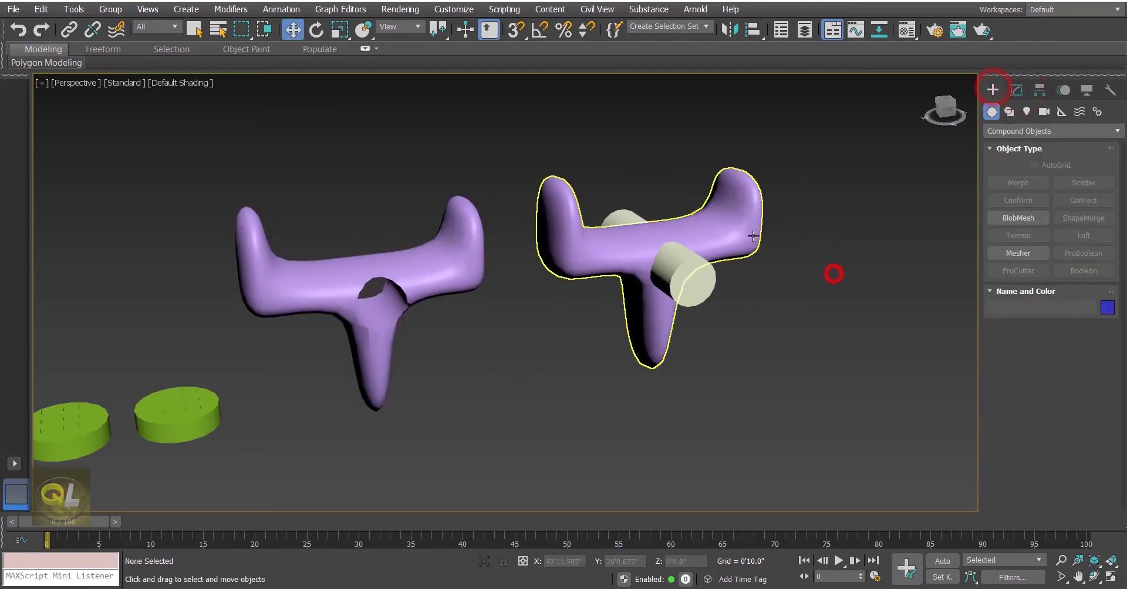
click(754, 227)
middle_drag(741, 222, 726, 231)
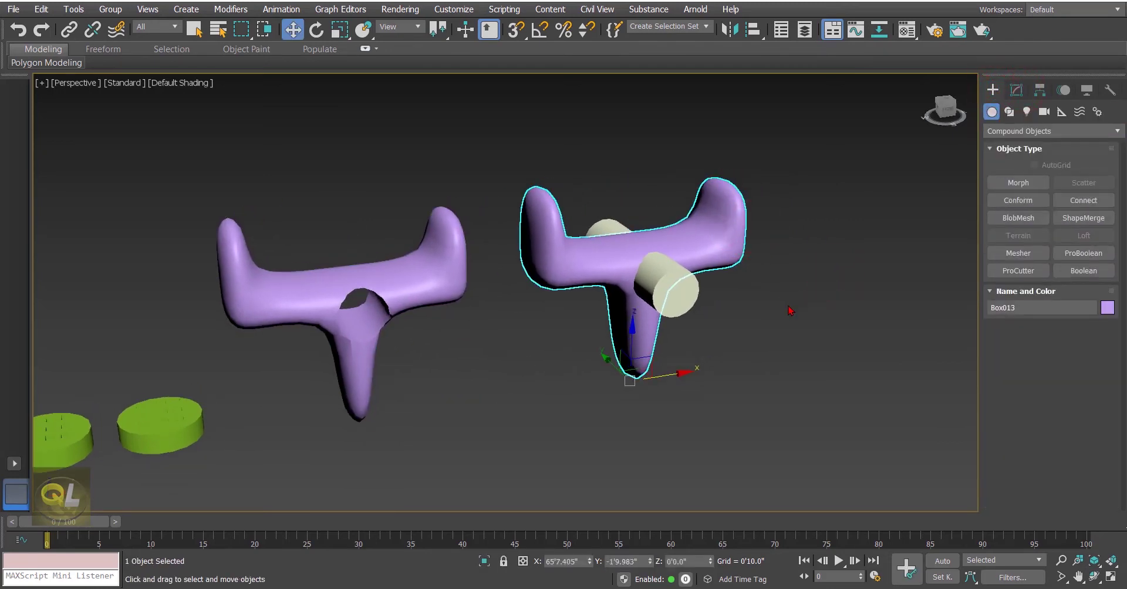
click(1072, 260)
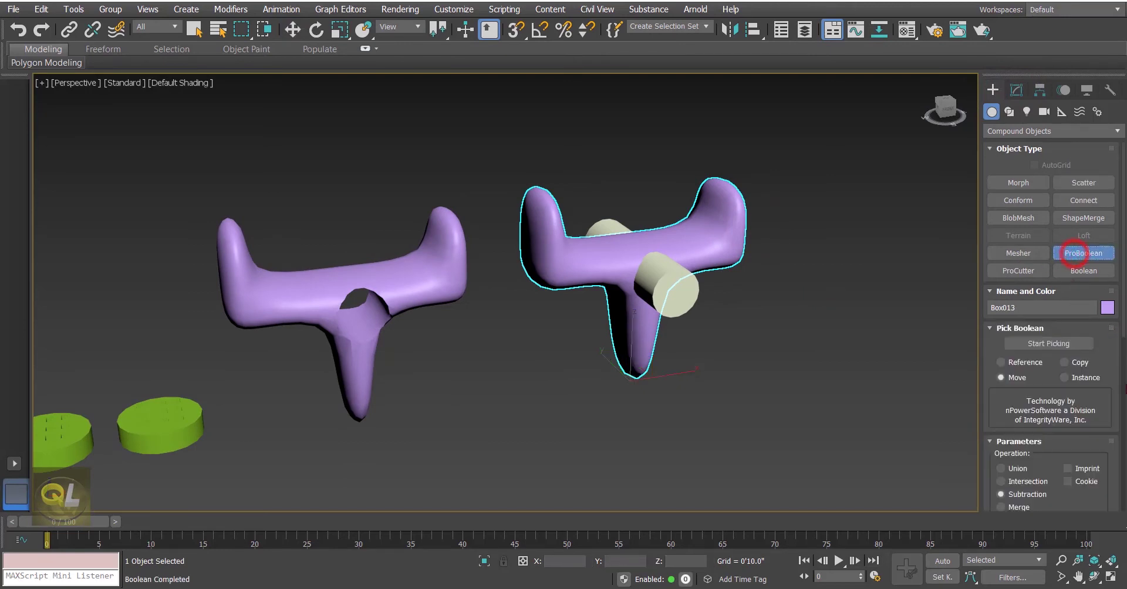
click(1048, 343)
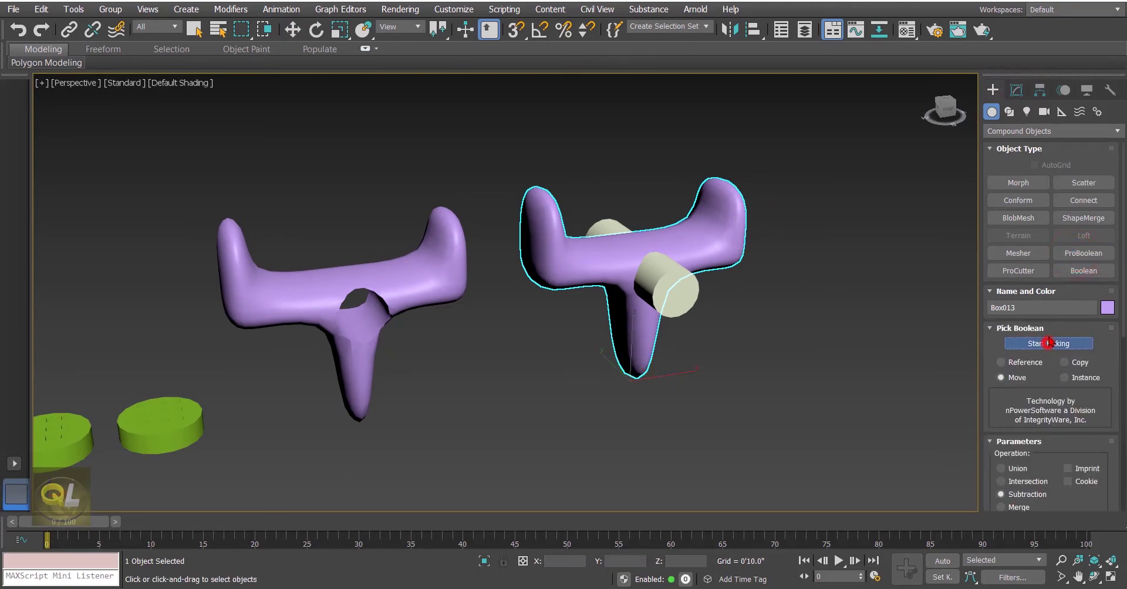
click(665, 288)
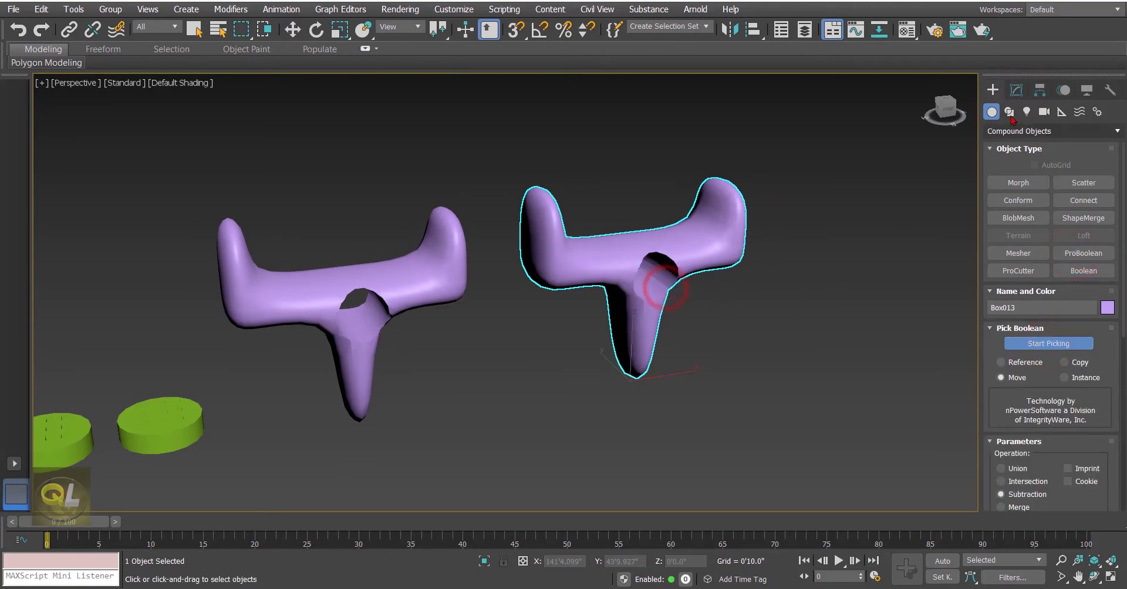
click(1016, 89)
click(992, 90)
click(750, 336)
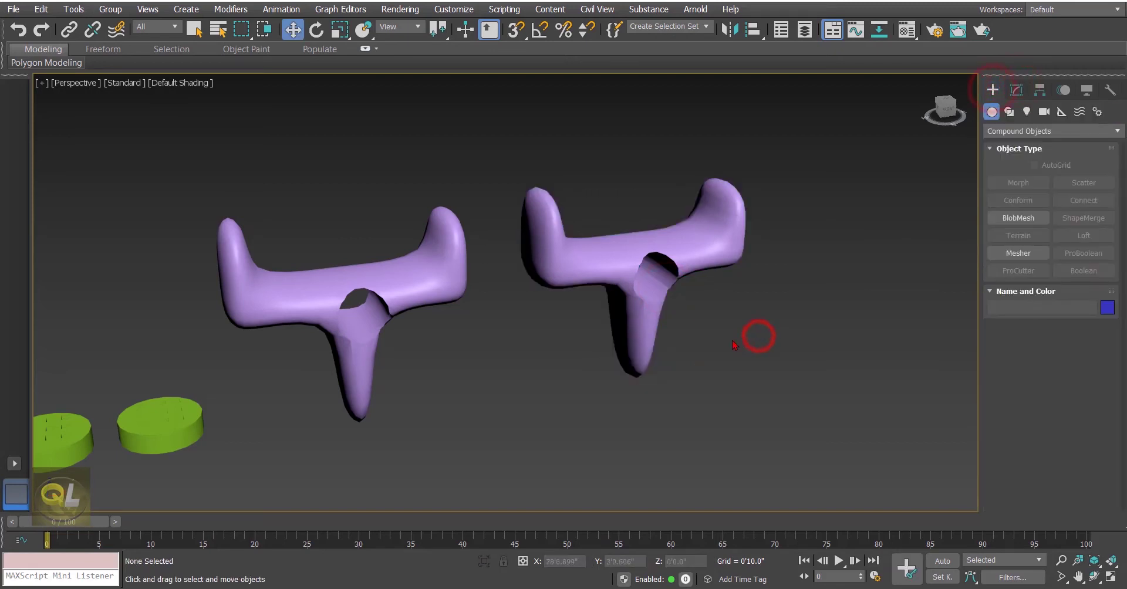
Step: Turn on the edged-faces display in the Perspective view and compare the meshes of the two cut purple shapes
mouse_move(732, 345)
alt+middle_down()
mouse_move(694, 352)
mouse_move(686, 307)
mouse_move(720, 329)
mouse_move(720, 347)
alt+middle_up()
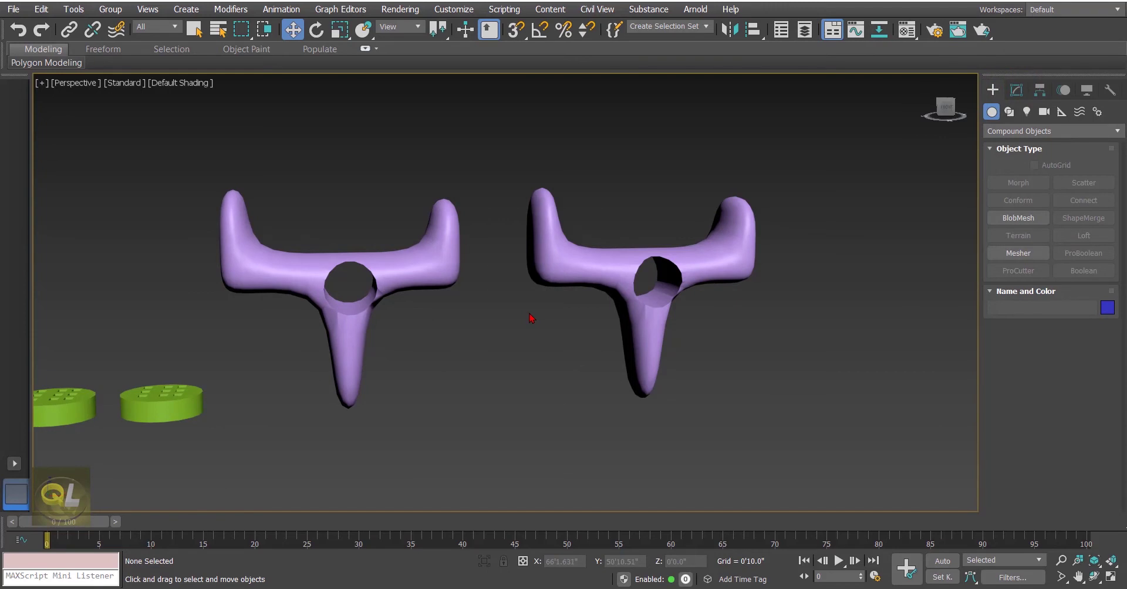
key(F4)
alt+middle_drag(532, 322, 533, 347)
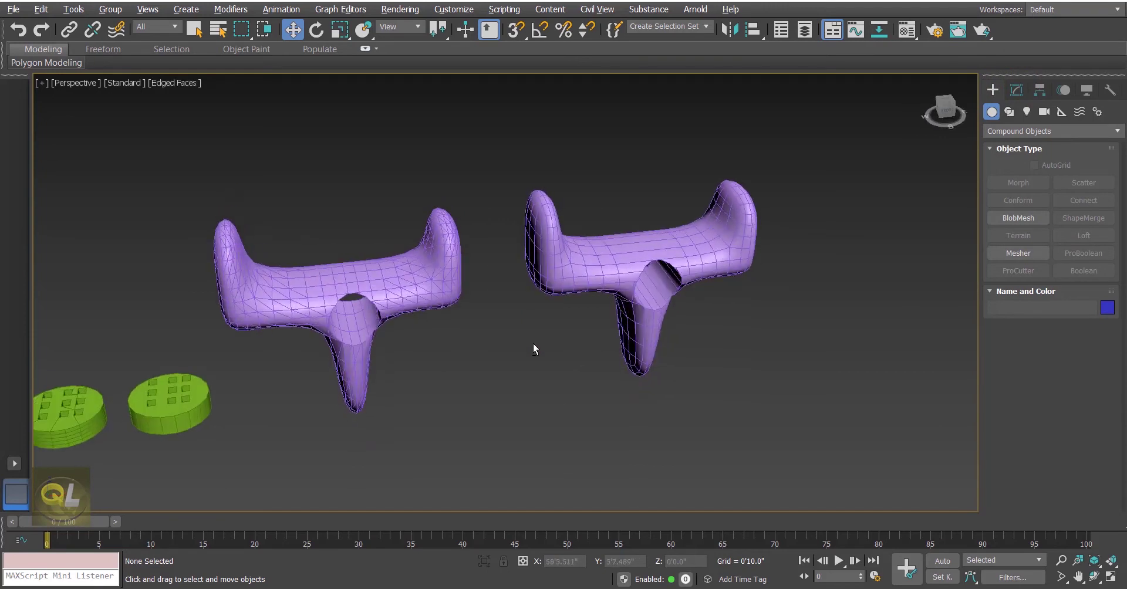
scroll(432, 307, up, 3)
scroll(503, 302, up, 2)
scroll(503, 302, up, 3)
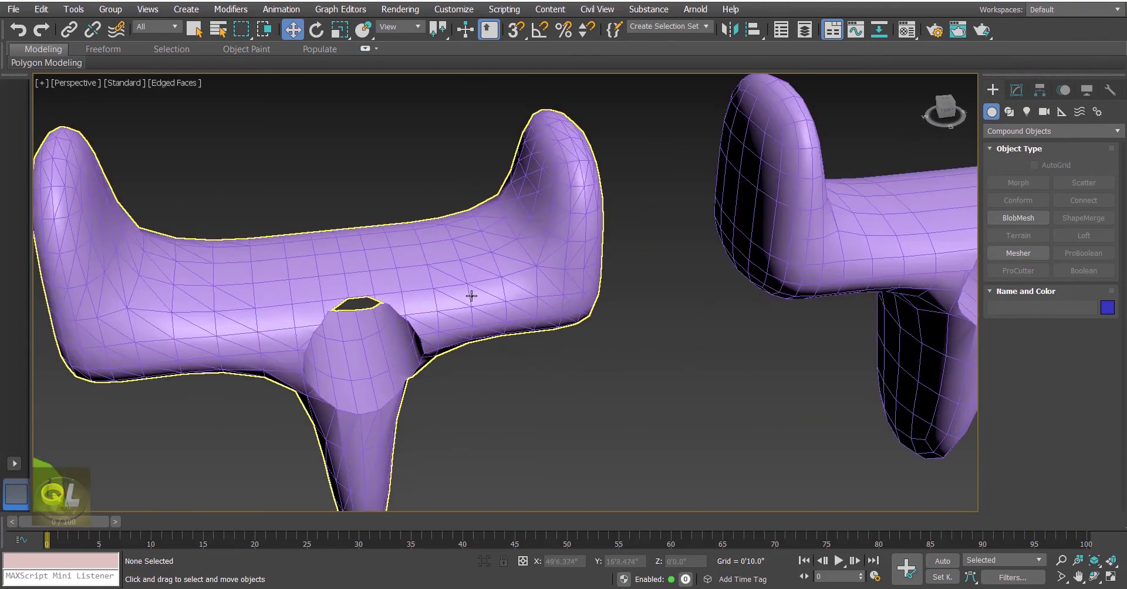
scroll(503, 295, down, 3)
scroll(618, 304, down, 5)
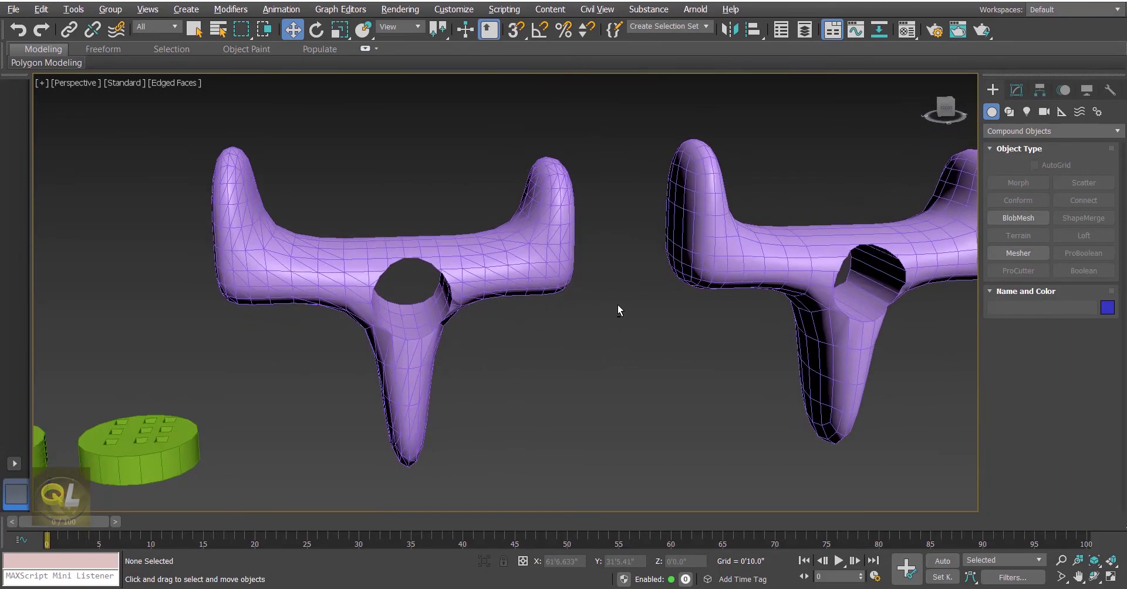
Step: Recolor both cut purple shapes to teal from the basic object colors and clear the selection
drag(852, 404, 463, 215)
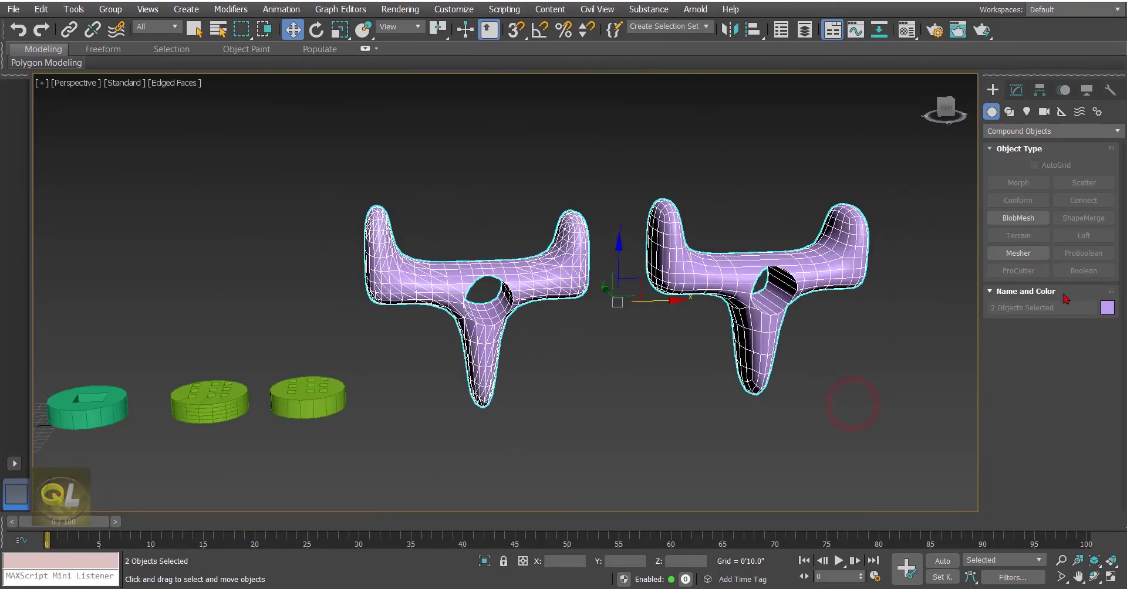
click(1107, 307)
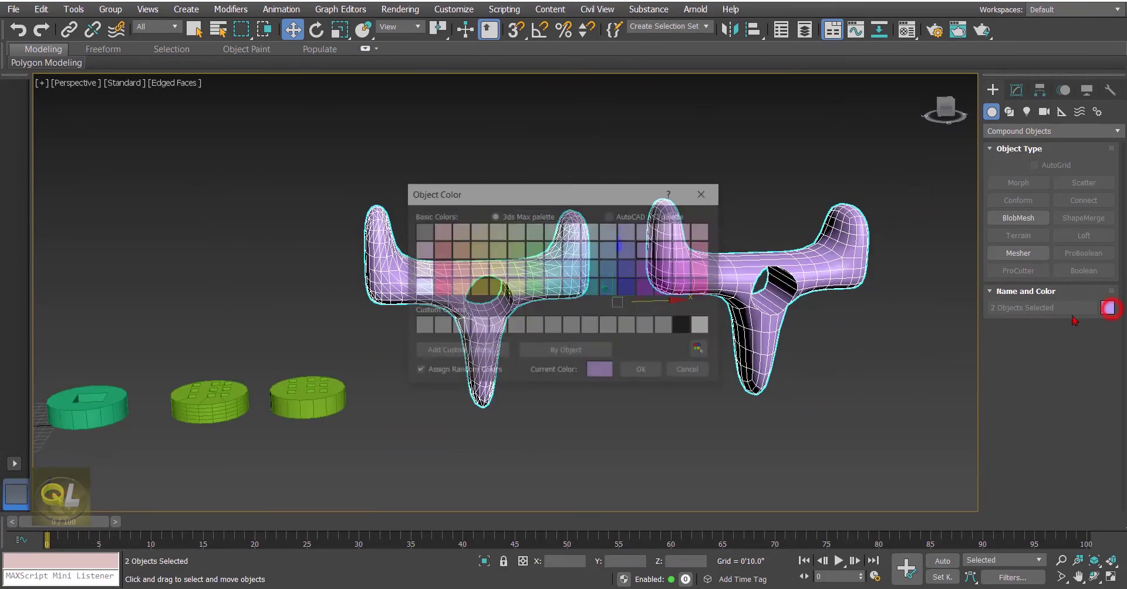
click(572, 287)
click(642, 371)
click(620, 422)
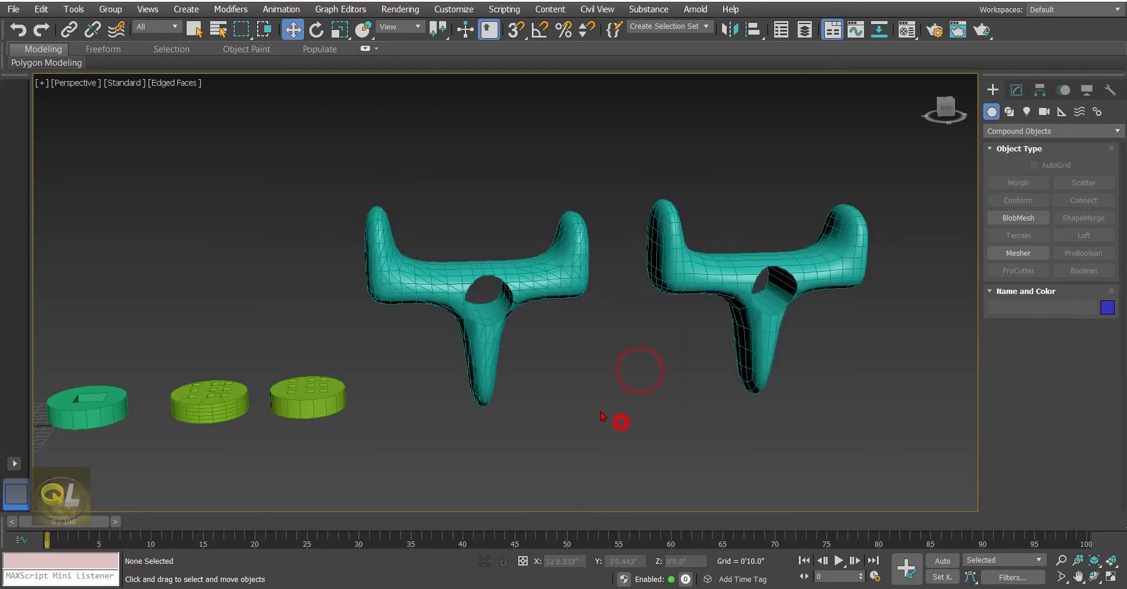
Step: Restore the selection of both teal shapes and examine their edge flow around the holes up close
key(ctrl+z)
scroll(470, 311, up, 8)
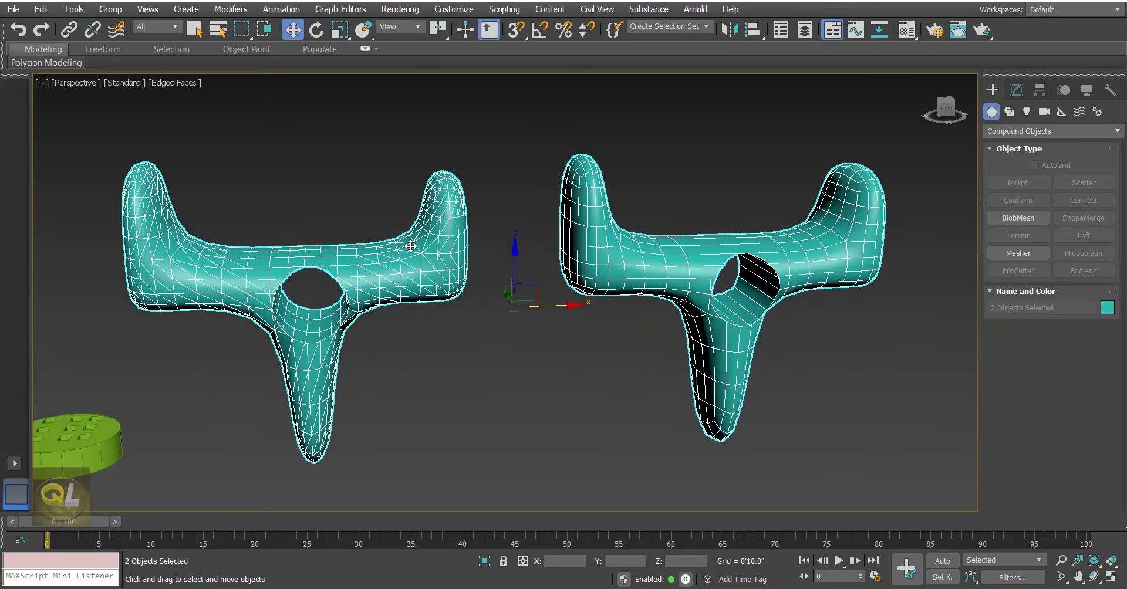
scroll(485, 323, up, 6)
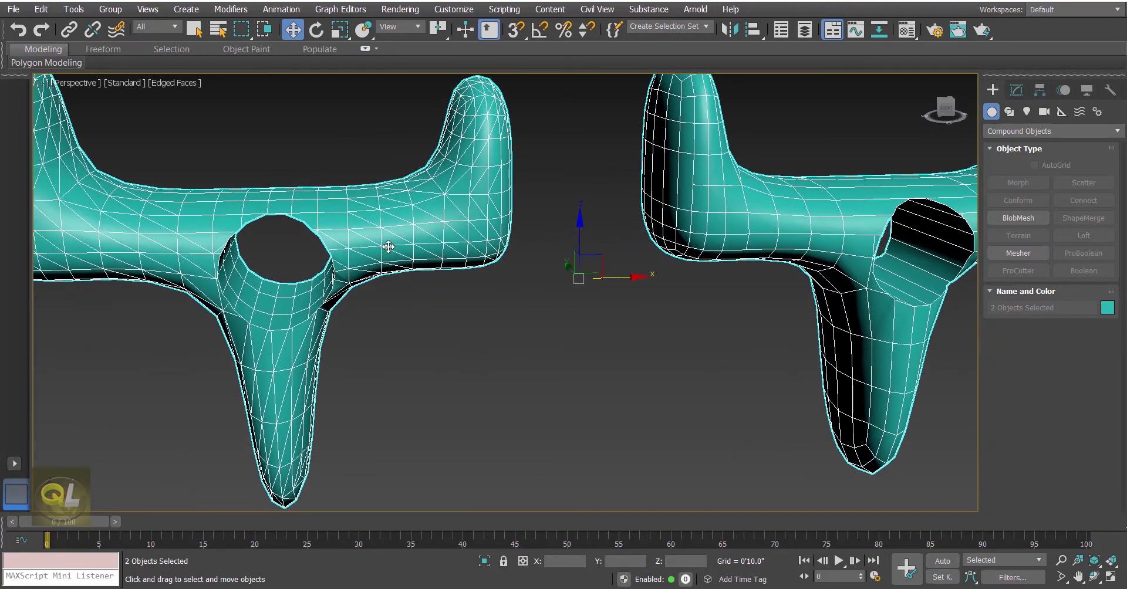
middle_drag(656, 327, 609, 330)
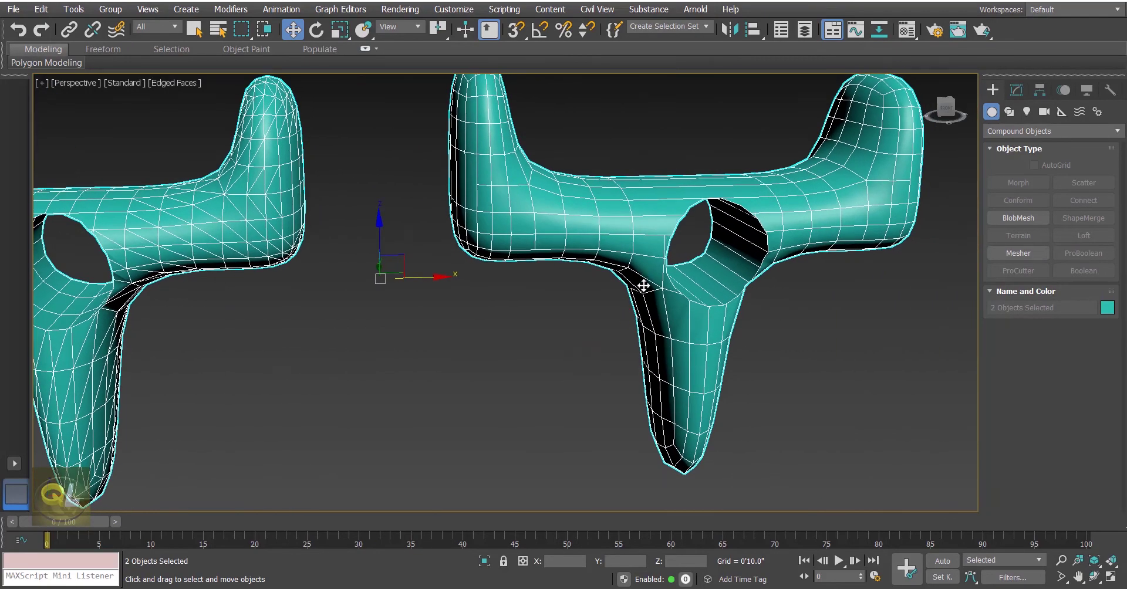
middle_drag(644, 286, 641, 316)
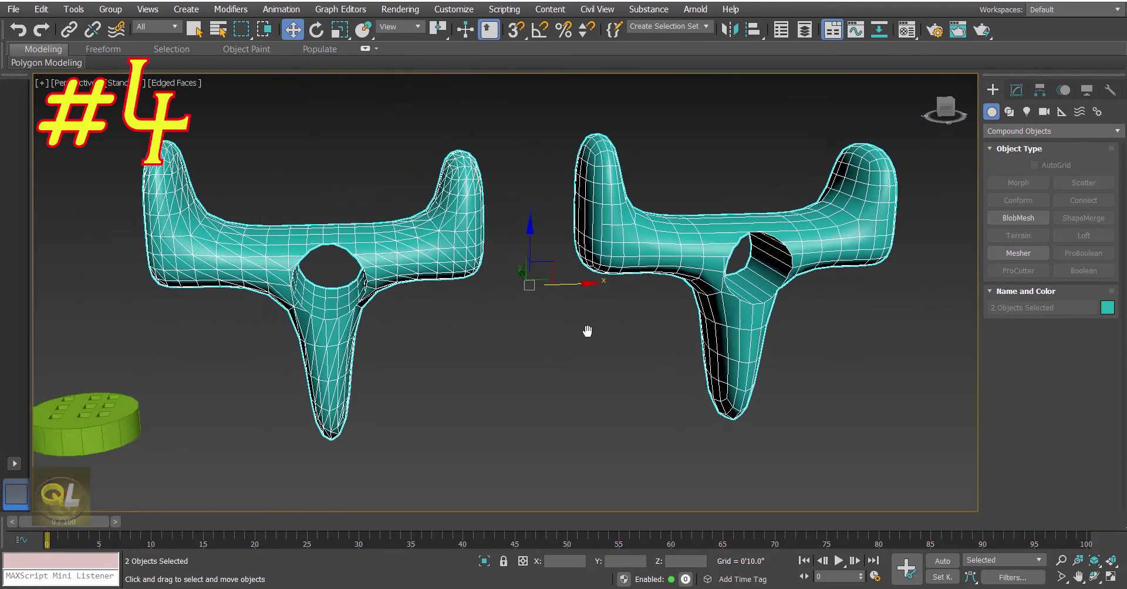
Step: Create a cylinder about 19'5" in radius and 10'3" high, and with AutoGrid a box about 15'9" × 5'7" × 27'8" on its top face
drag(581, 320, 698, 320)
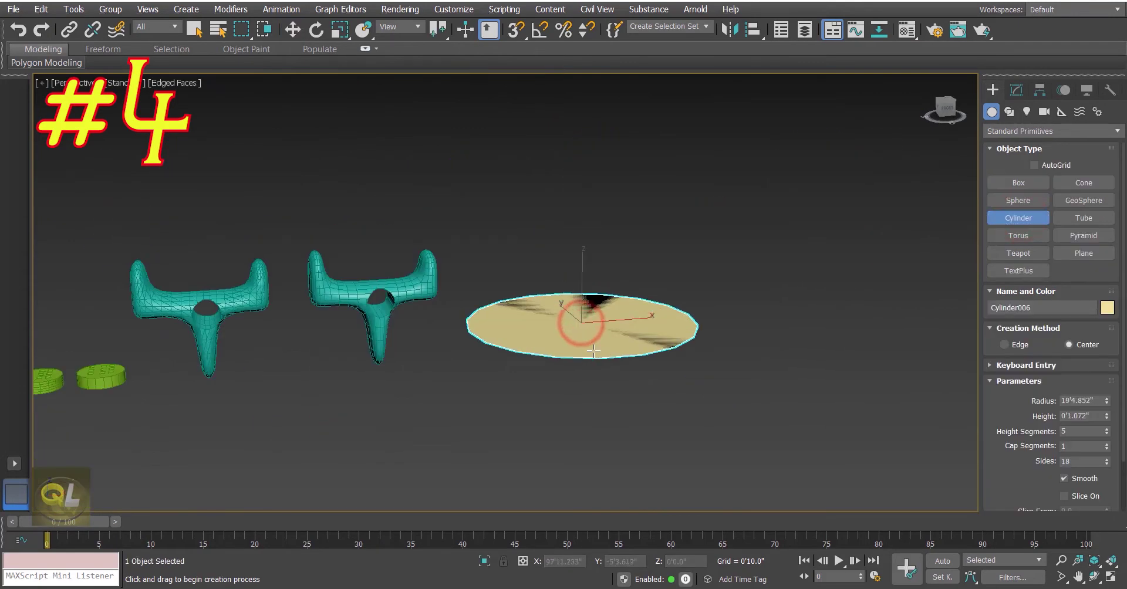
click(599, 290)
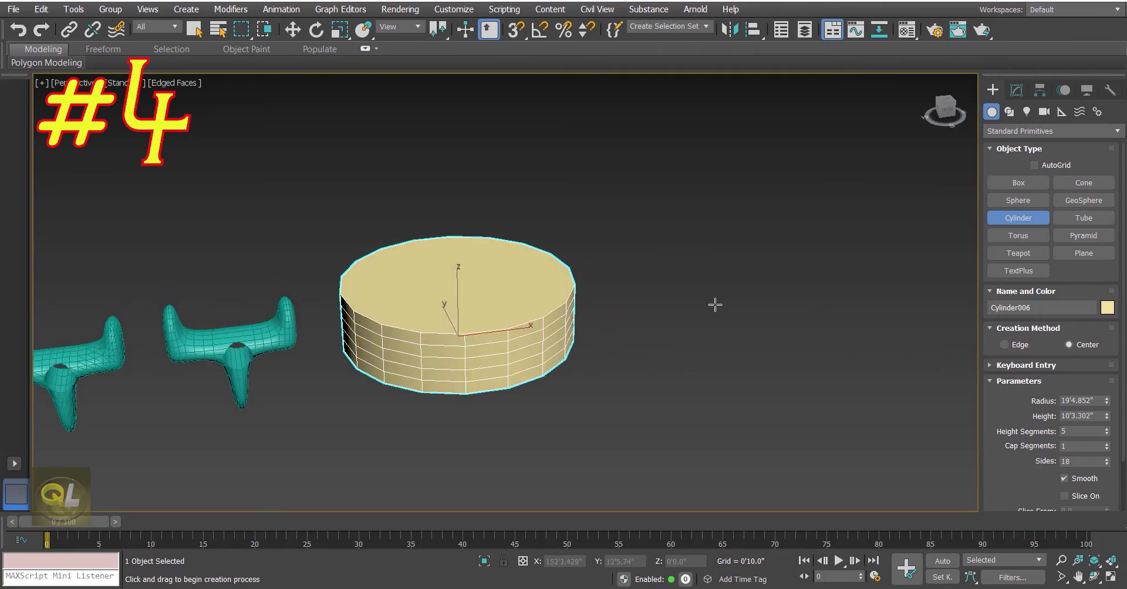
click(1019, 184)
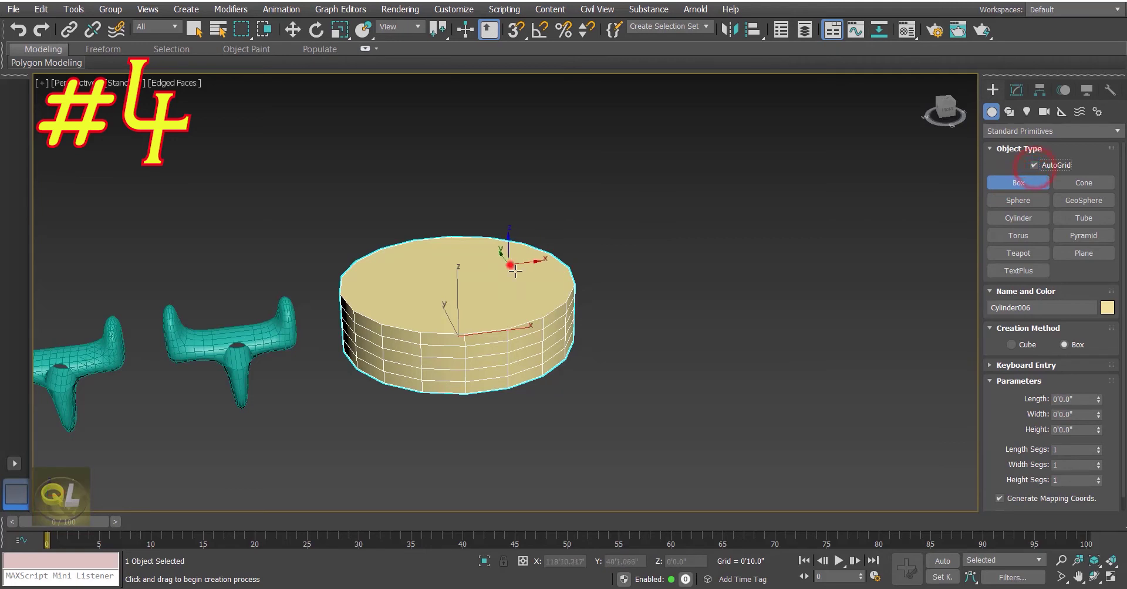
drag(529, 271, 496, 300)
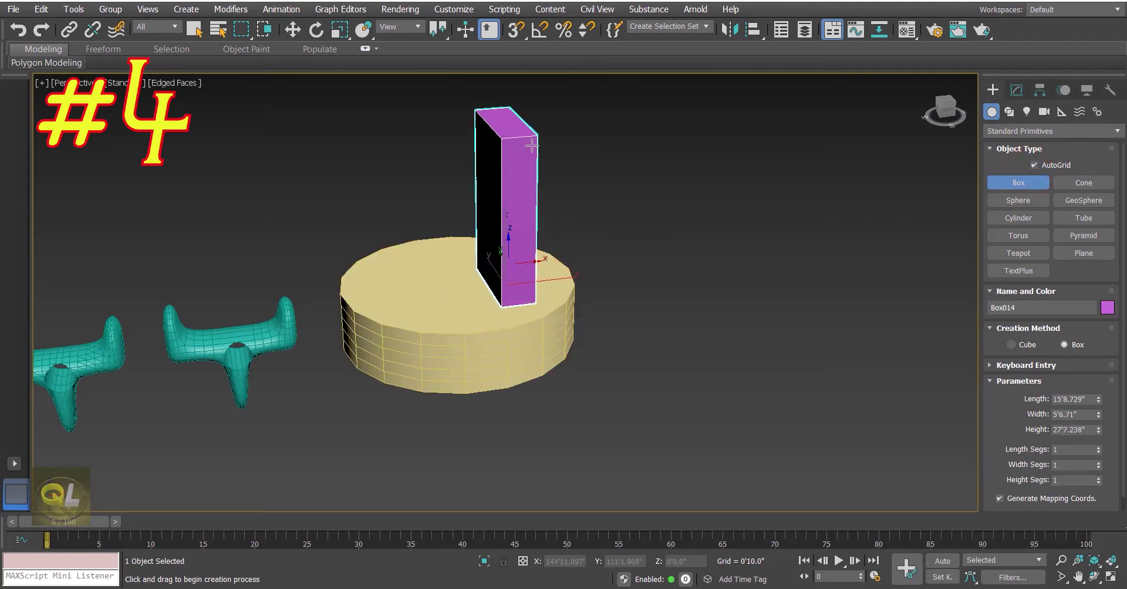
click(528, 145)
Step: Draw a cylinder about 5'2" in radius and 24'2" high on the wide cylinder's top face, beside the box
click(1024, 218)
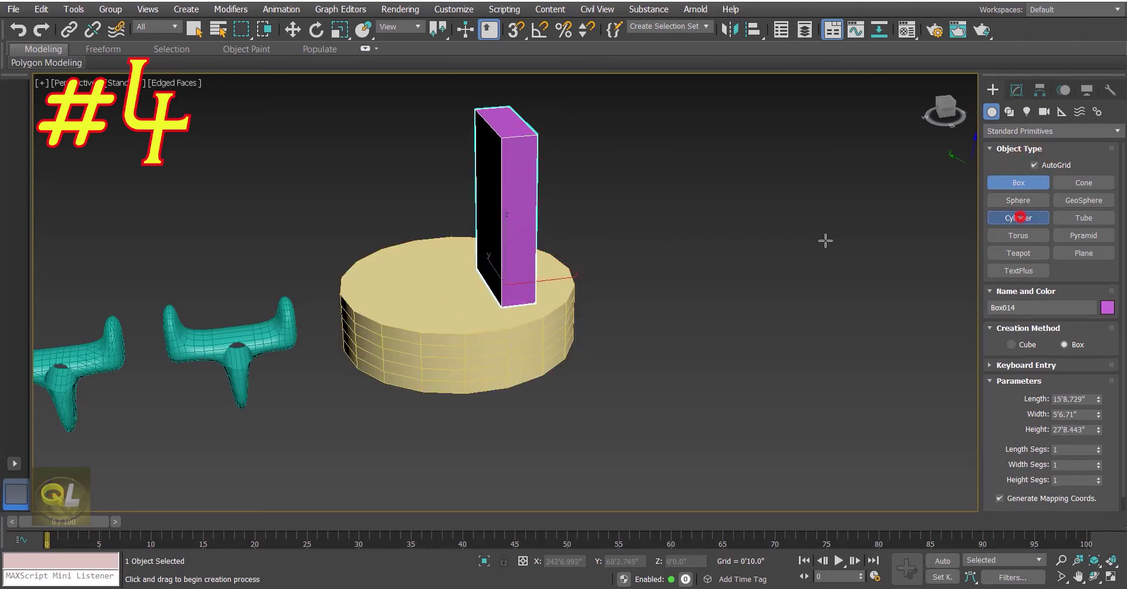
drag(398, 264, 400, 280)
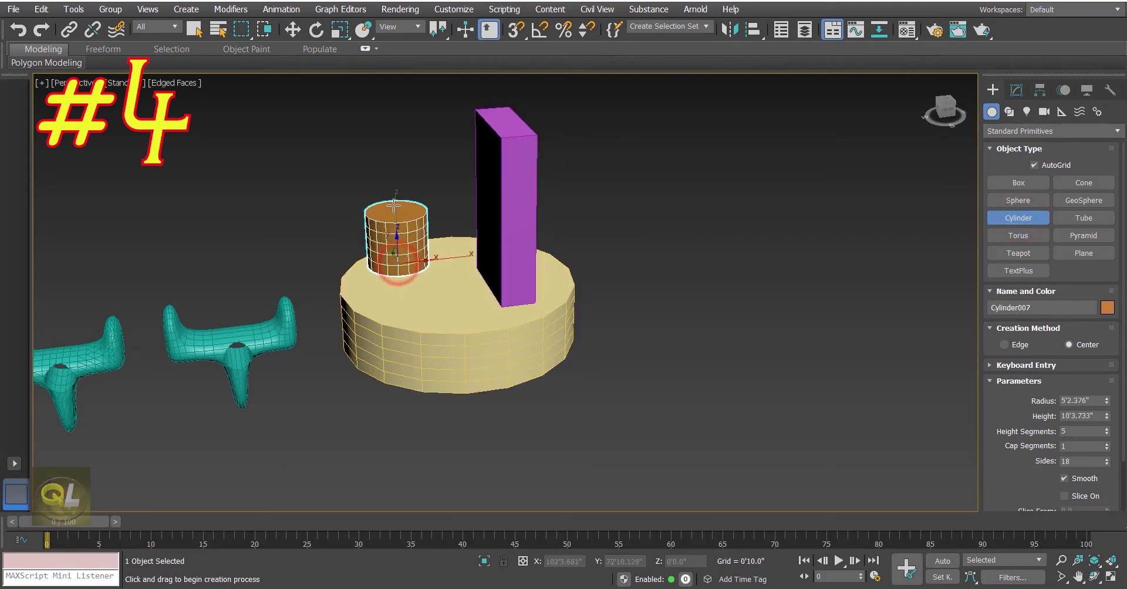
click(395, 132)
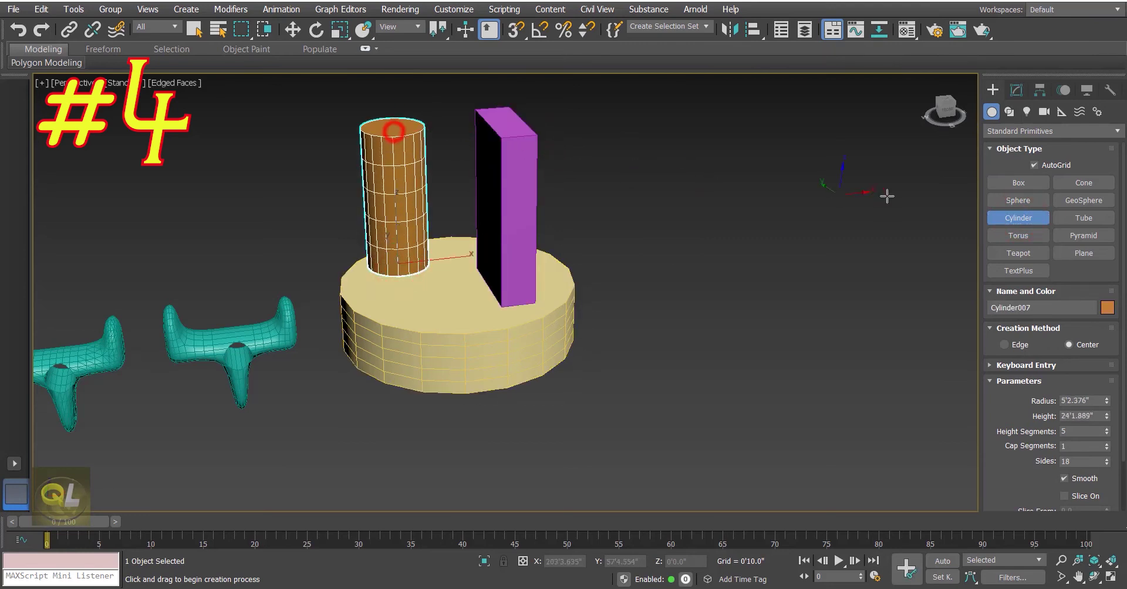
Step: Add a small sphere on the wide cylinder's top face between the box and the narrow cylinder, and clear the selection
click(1018, 200)
drag(441, 304, 465, 299)
click(1018, 89)
click(992, 89)
click(650, 310)
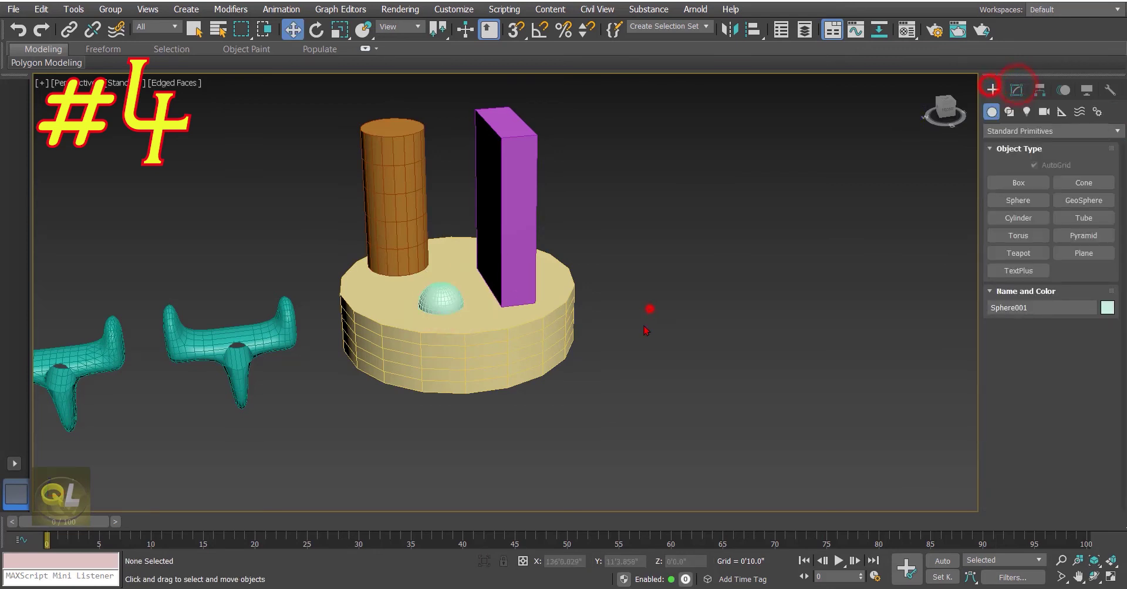
Step: Clone the wide cylinder with its box, narrow cylinder and sphere along X beside the originals, and clear the selection
drag(617, 403, 359, 172)
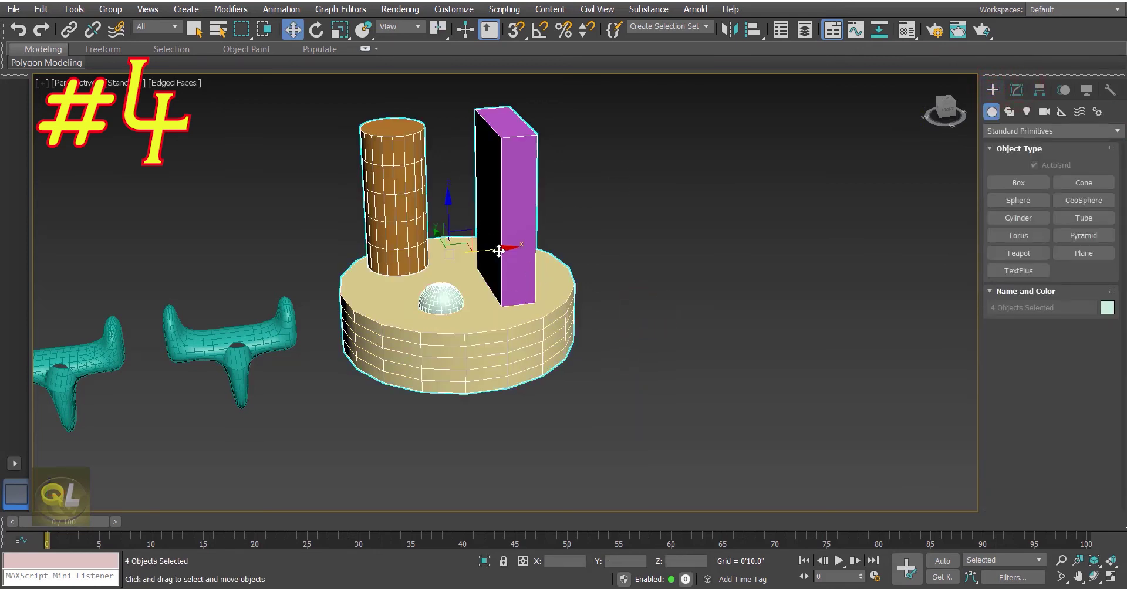
shift+drag(498, 251, 746, 249)
click(565, 355)
click(680, 434)
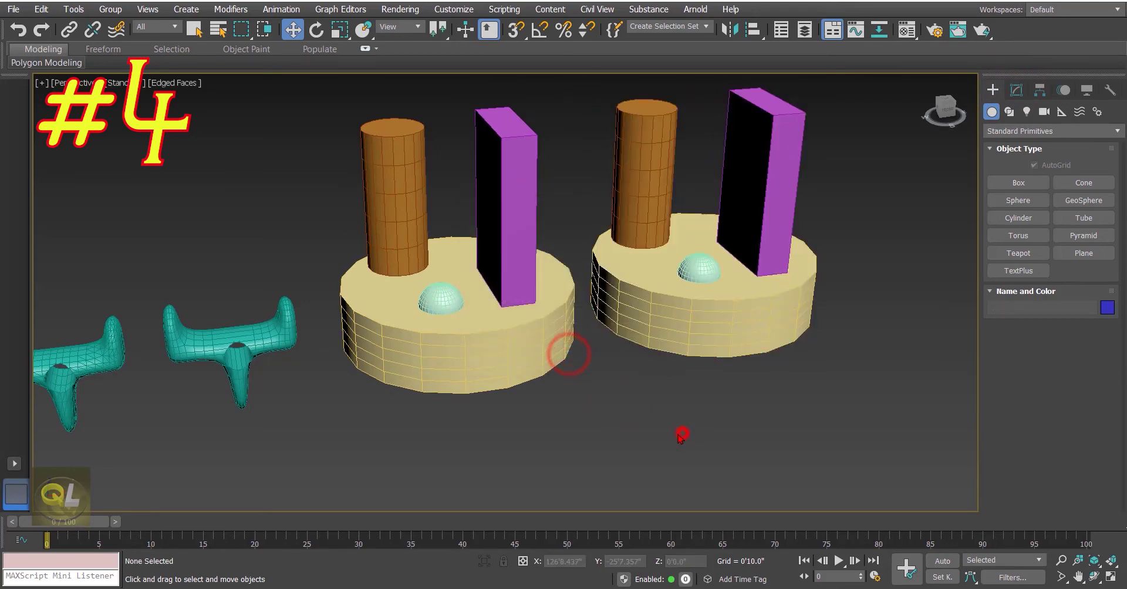
mouse_move(681, 433)
middle_down()
mouse_move(596, 460)
mouse_move(609, 440)
mouse_move(706, 403)
mouse_move(664, 422)
mouse_move(642, 460)
mouse_move(574, 478)
mouse_move(576, 440)
mouse_move(555, 445)
mouse_move(568, 435)
middle_up()
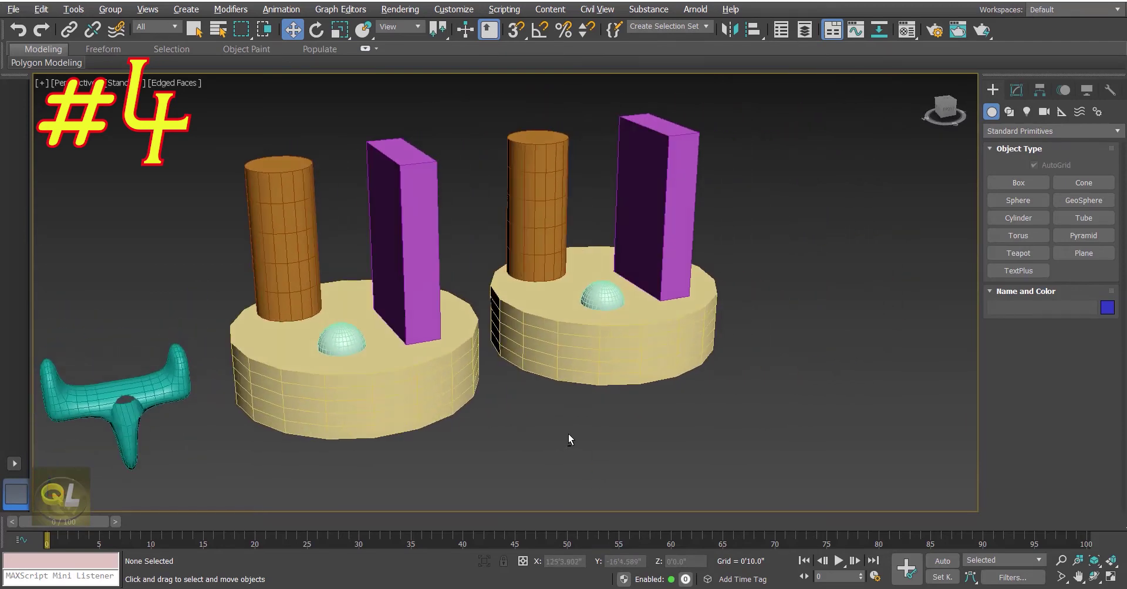
Step: Unite the original wide cylinder with its box, narrow cylinder and sphere using the Boolean compound object set to Union
click(413, 396)
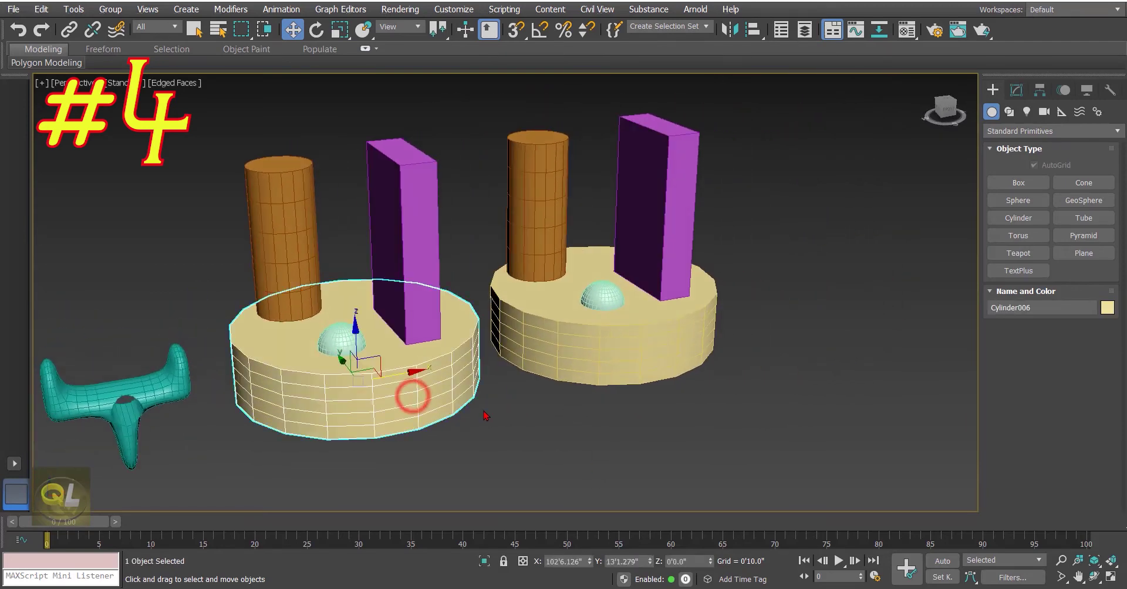
click(998, 131)
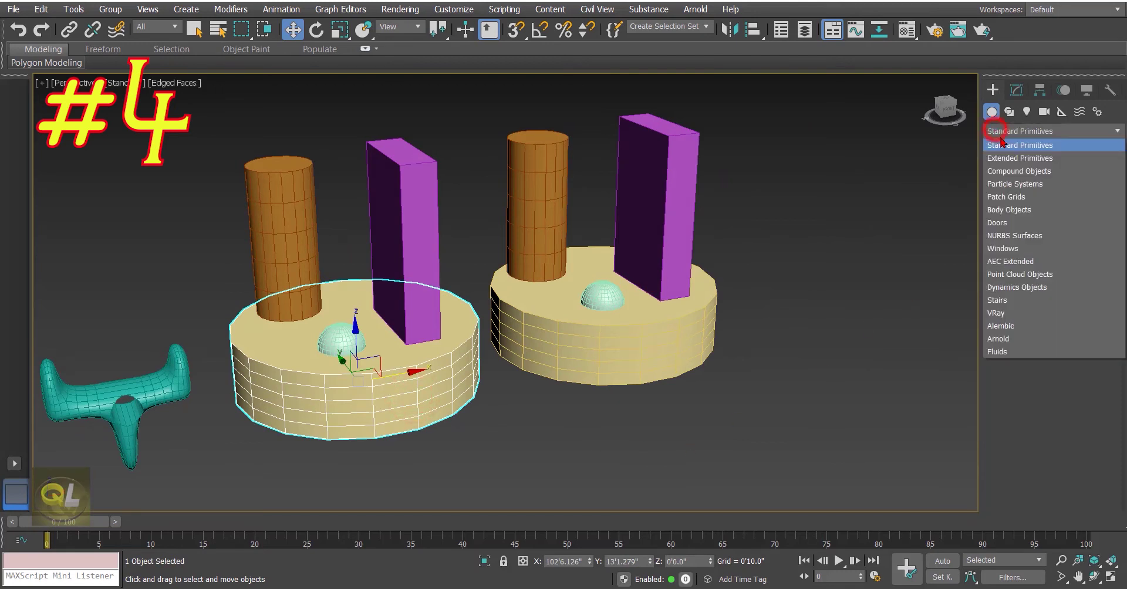
click(1002, 171)
click(1083, 270)
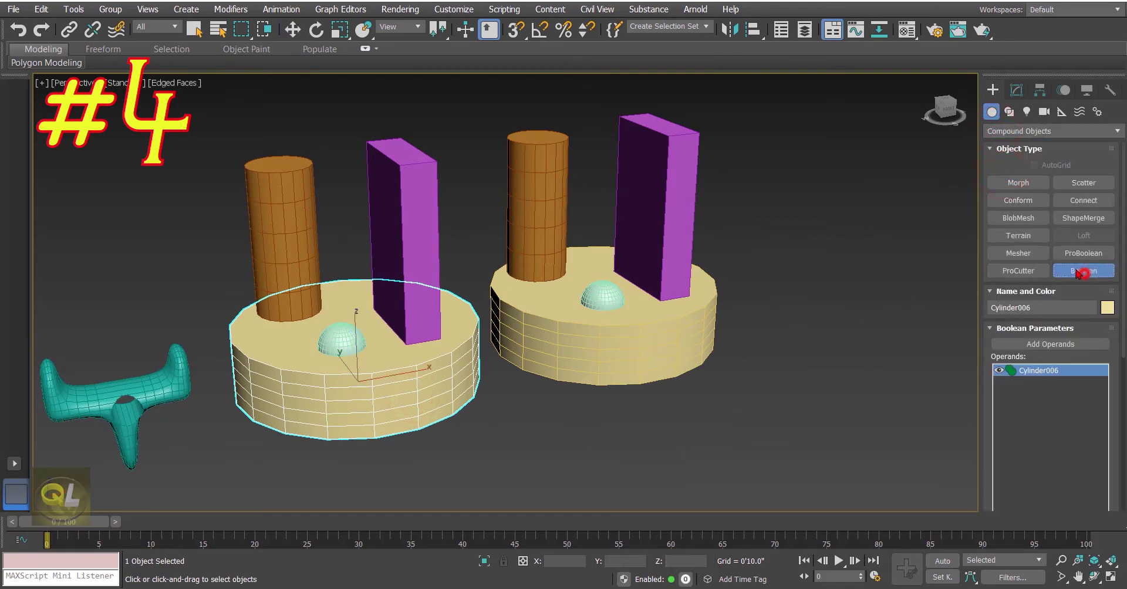
scroll(1051, 352, down, 4)
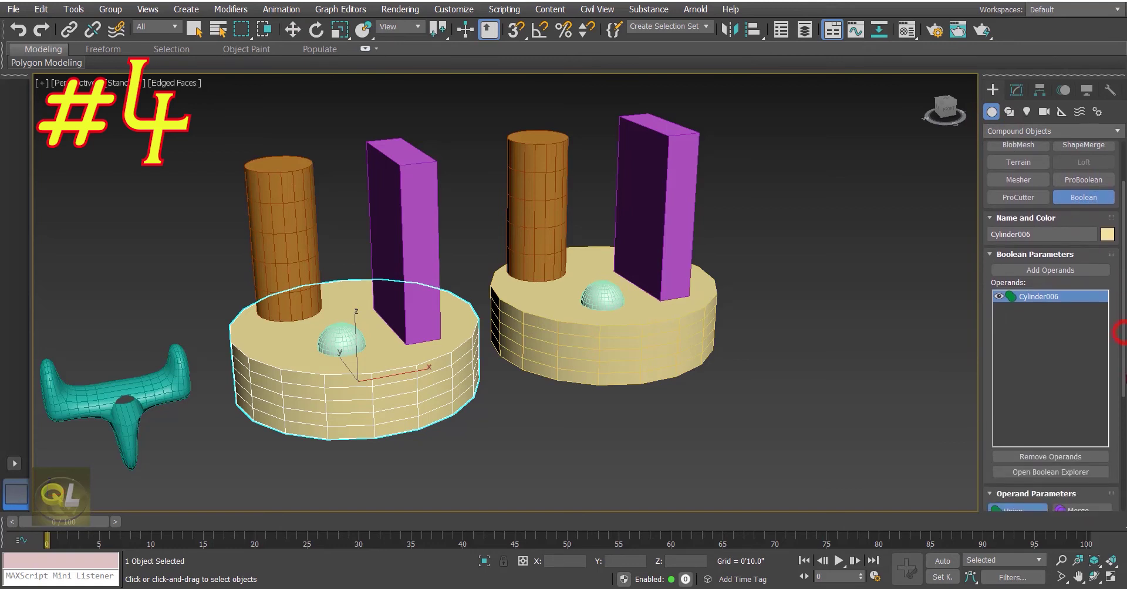
click(1010, 483)
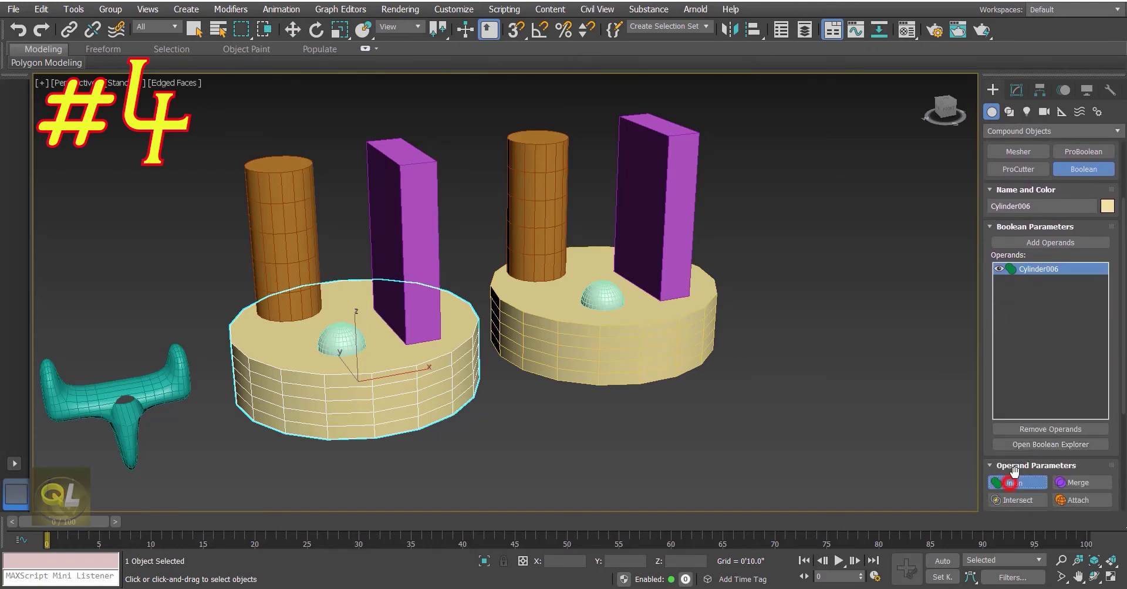
click(1032, 242)
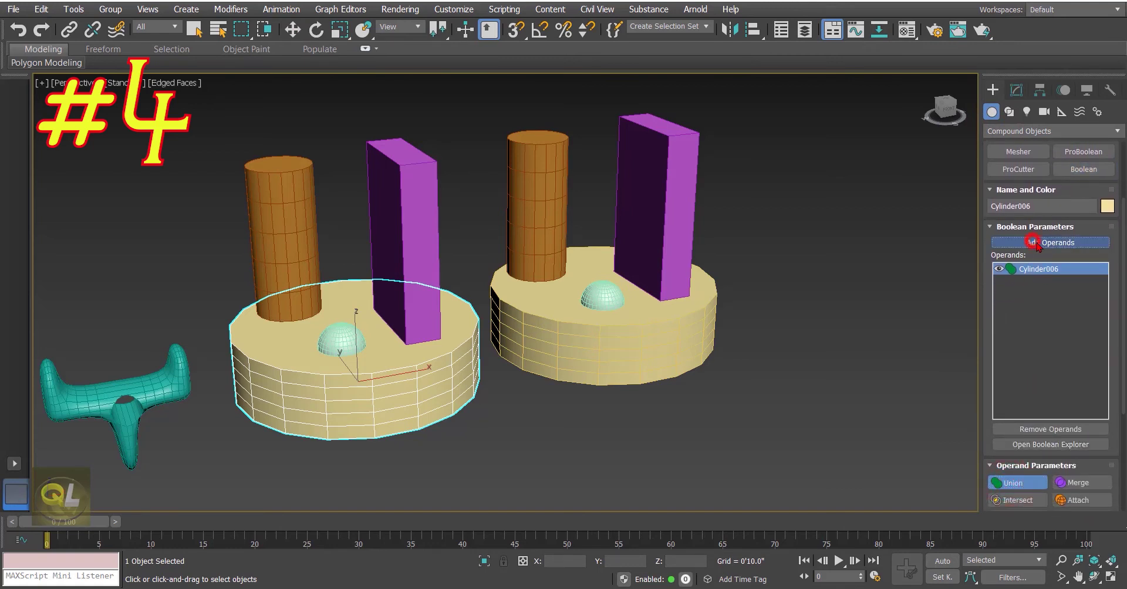
click(415, 181)
click(270, 182)
click(339, 337)
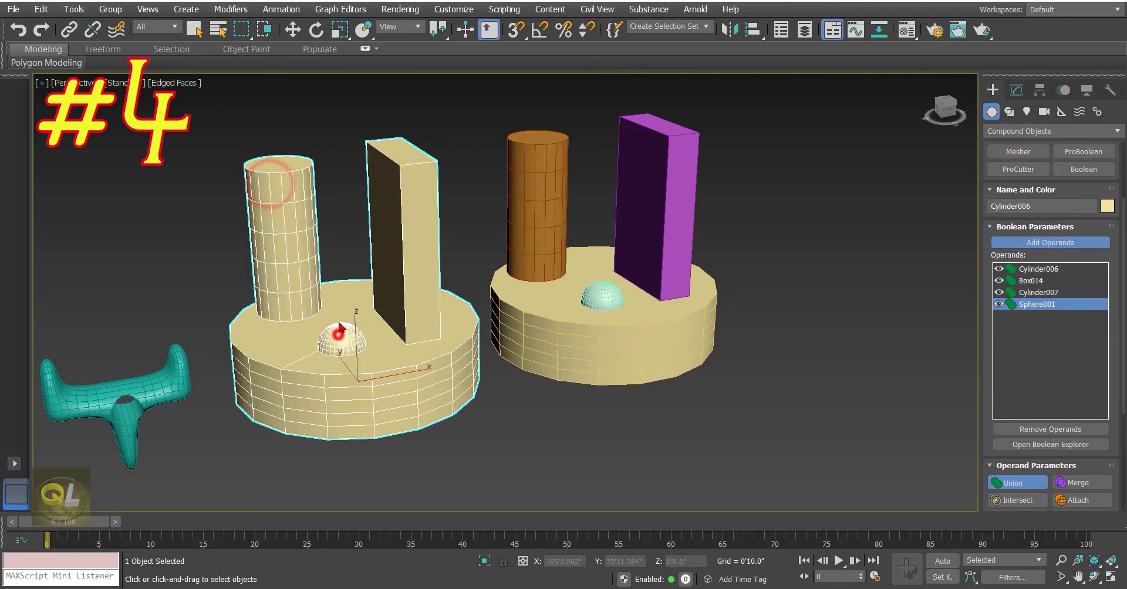
Step: Leave the Boolean operation, clear the selection and turn off the edged-faces display
key(w)
click(1016, 89)
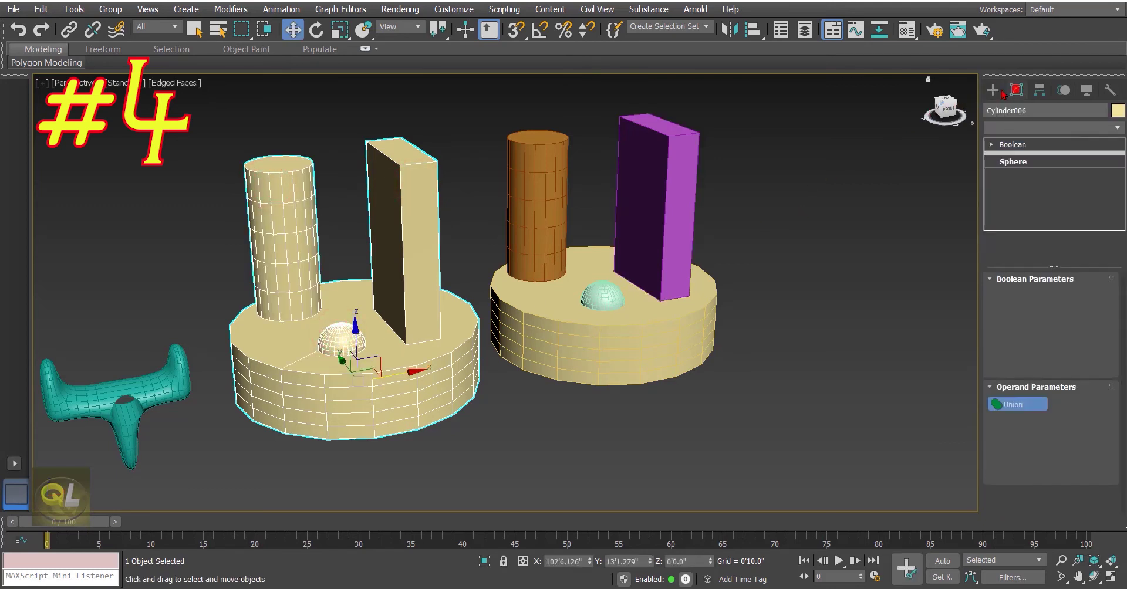
click(862, 183)
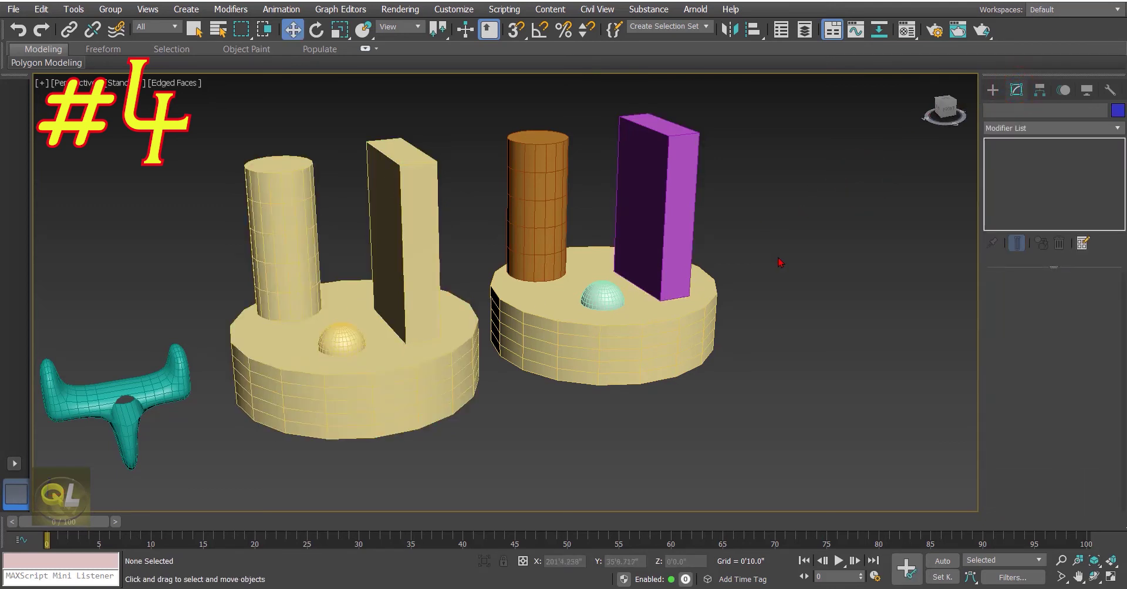
key(F4)
Step: Unite the cloned wide cylinder with its box, narrow cylinder and sphere using ProBoolean set to Union, and clear the selection
click(700, 315)
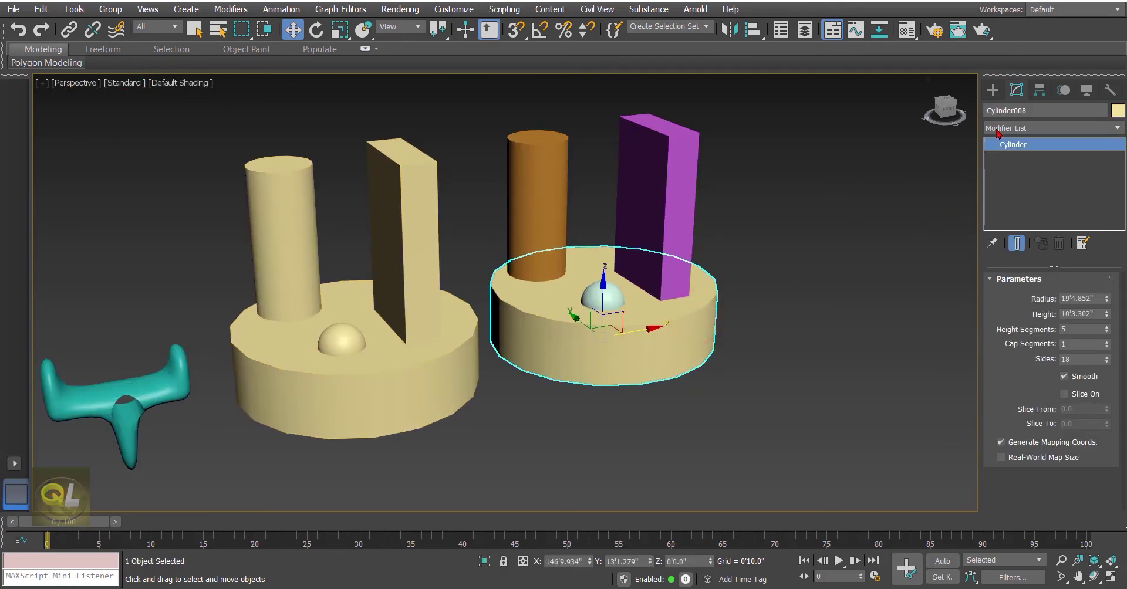
click(992, 89)
click(1084, 253)
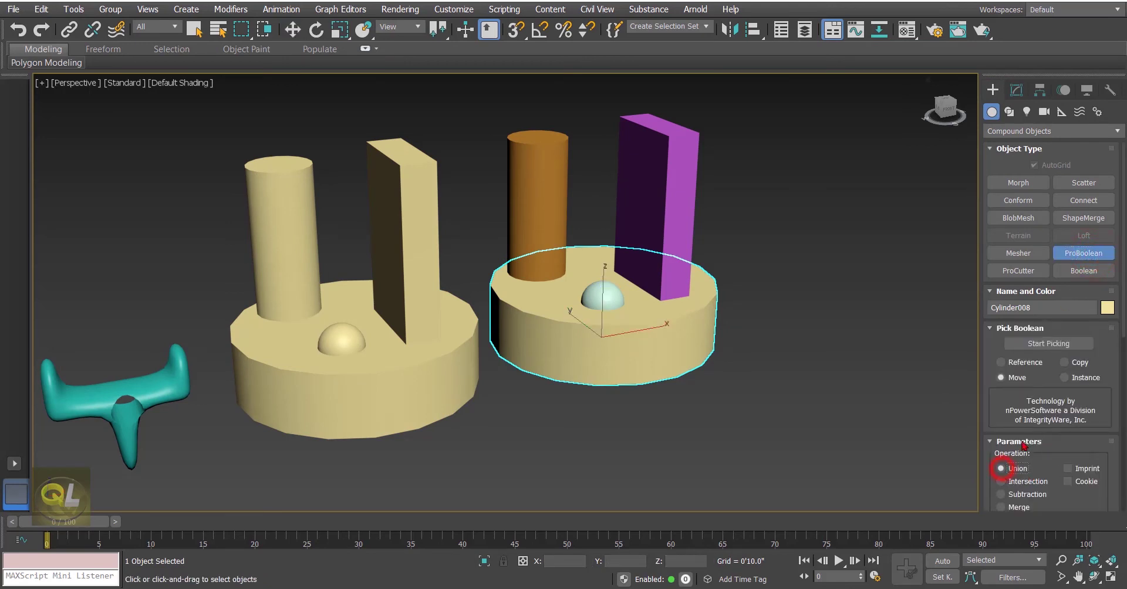
click(1044, 343)
click(670, 170)
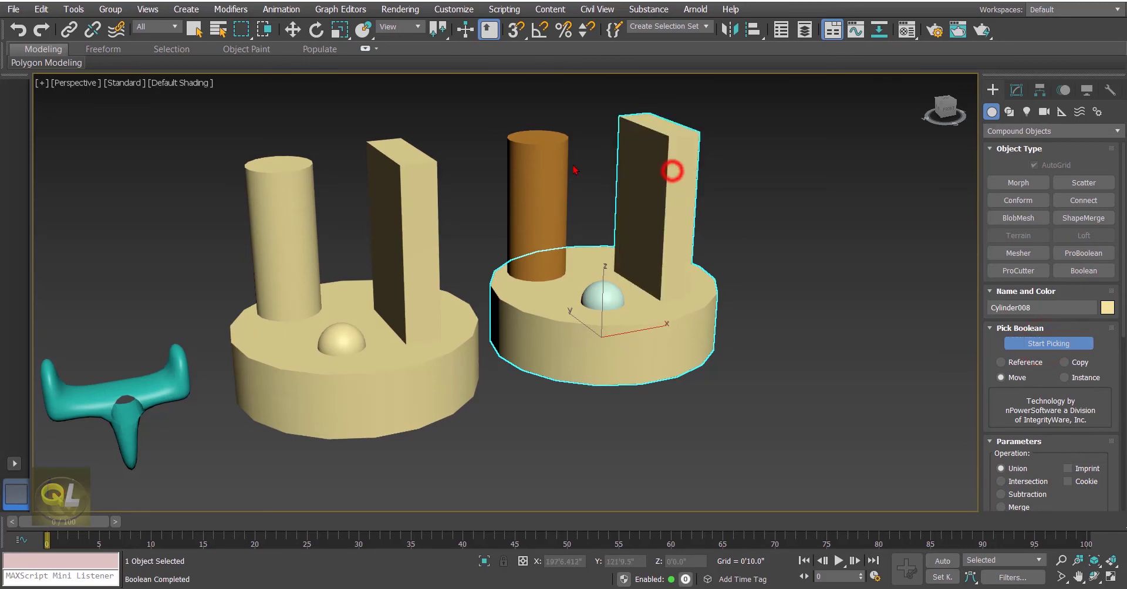
click(534, 156)
click(601, 291)
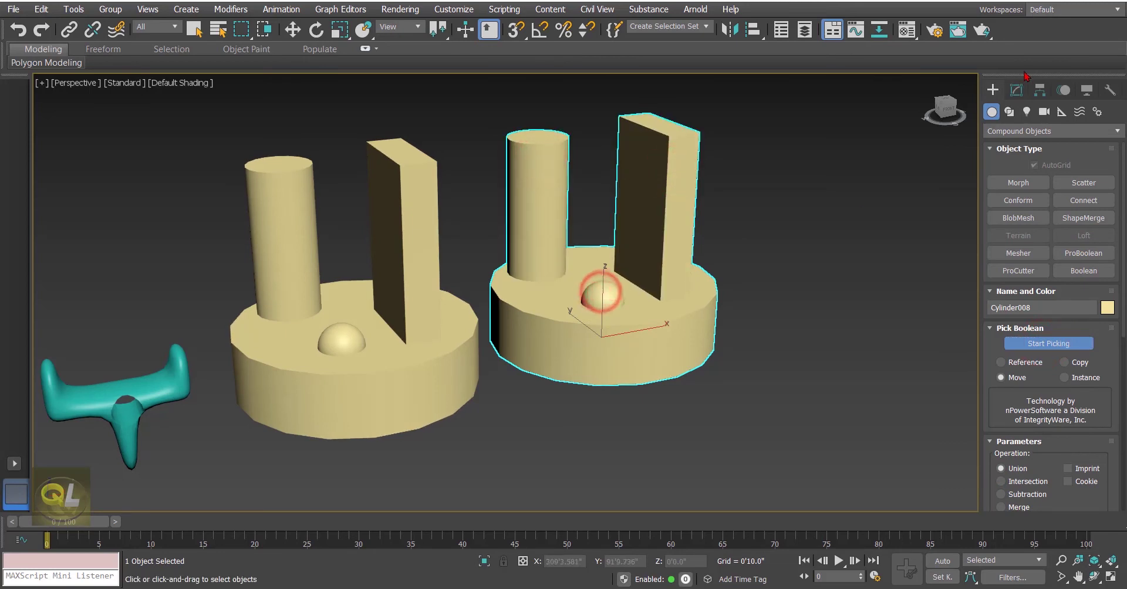
key(w)
click(1016, 89)
click(847, 279)
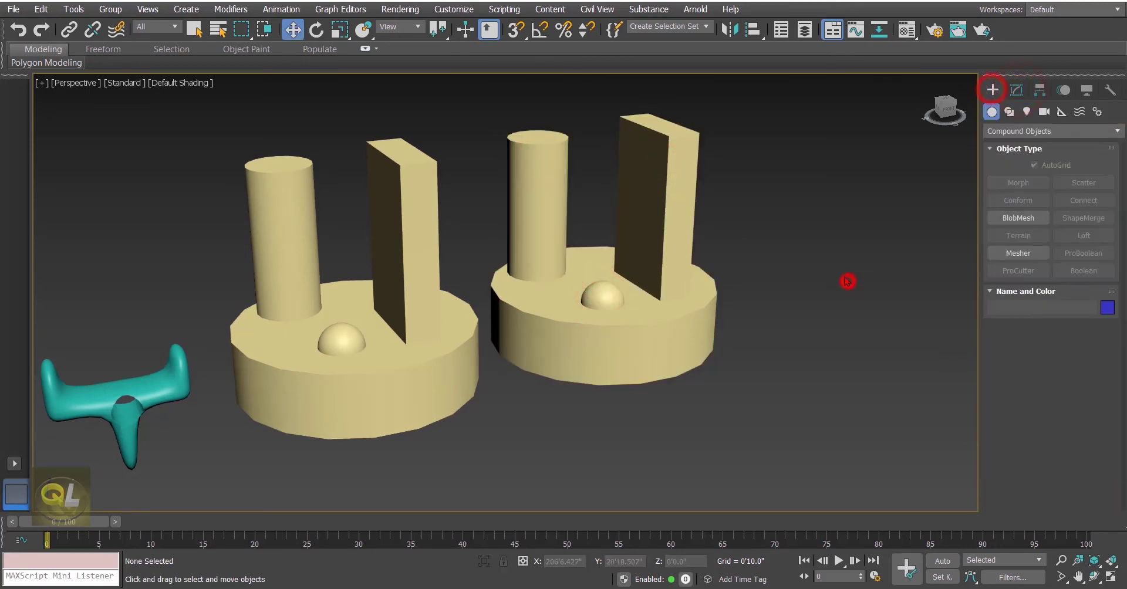
Step: Turn on the edged-faces display and recolour both united objects green
key(F4)
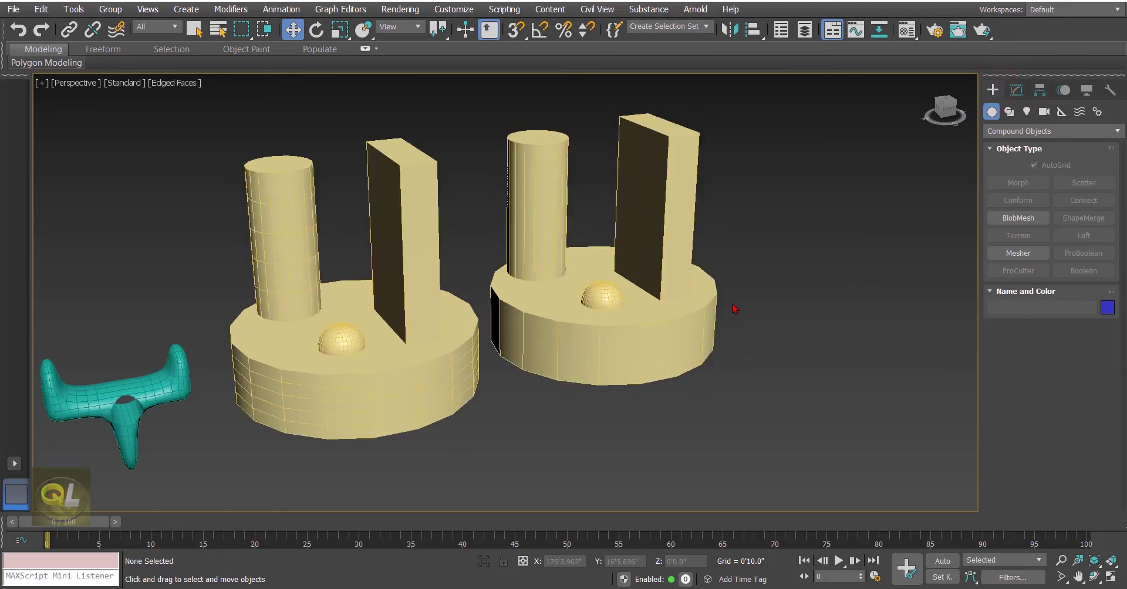
key(ctrl+a)
key(z)
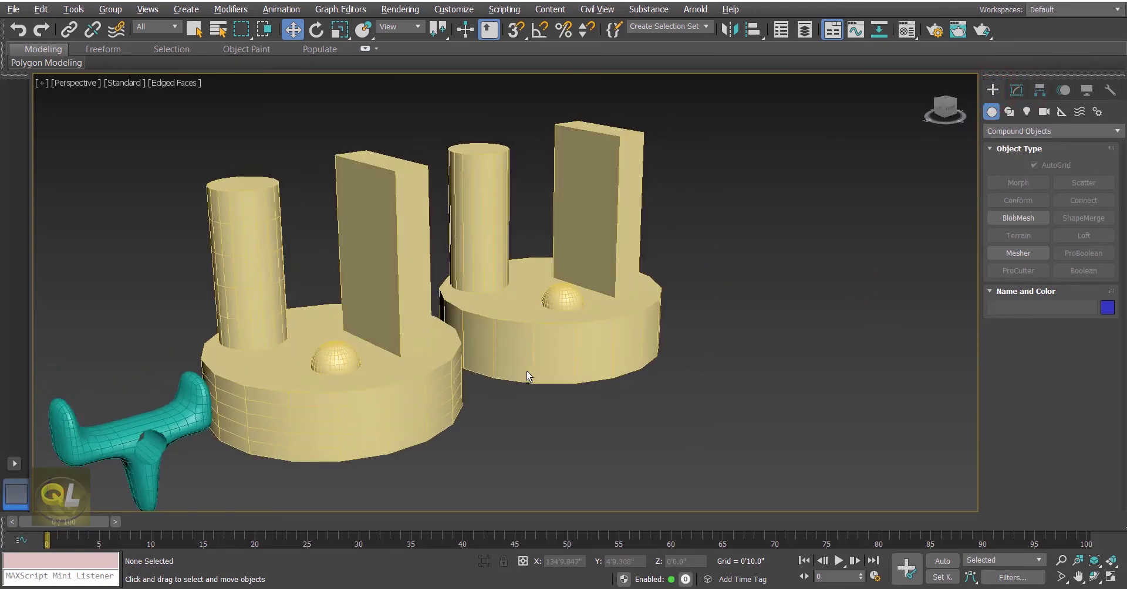
click(1107, 307)
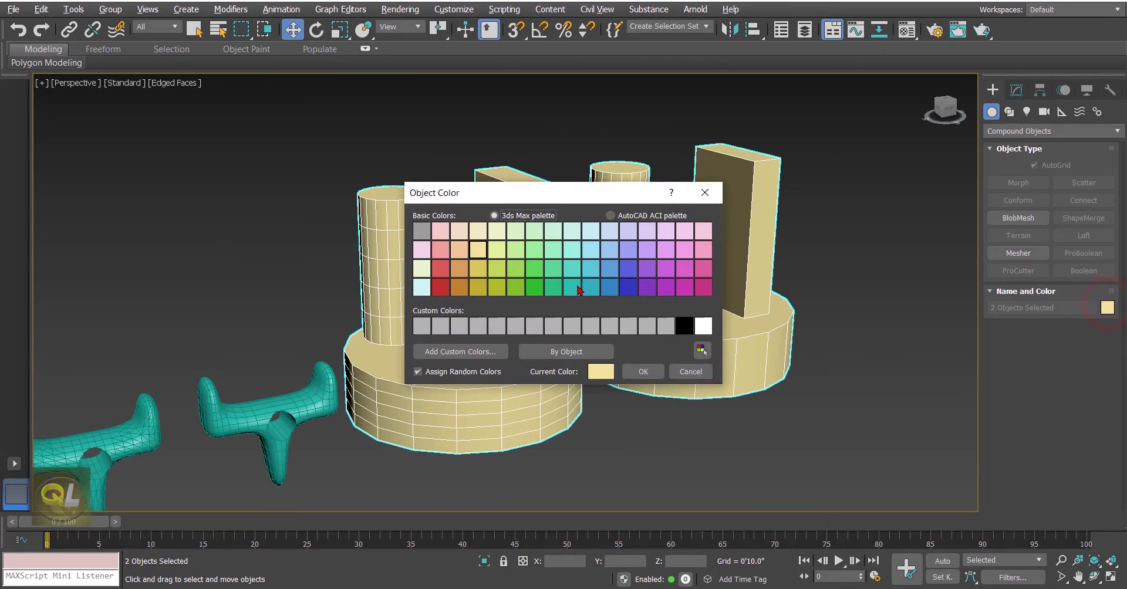
click(558, 289)
click(643, 371)
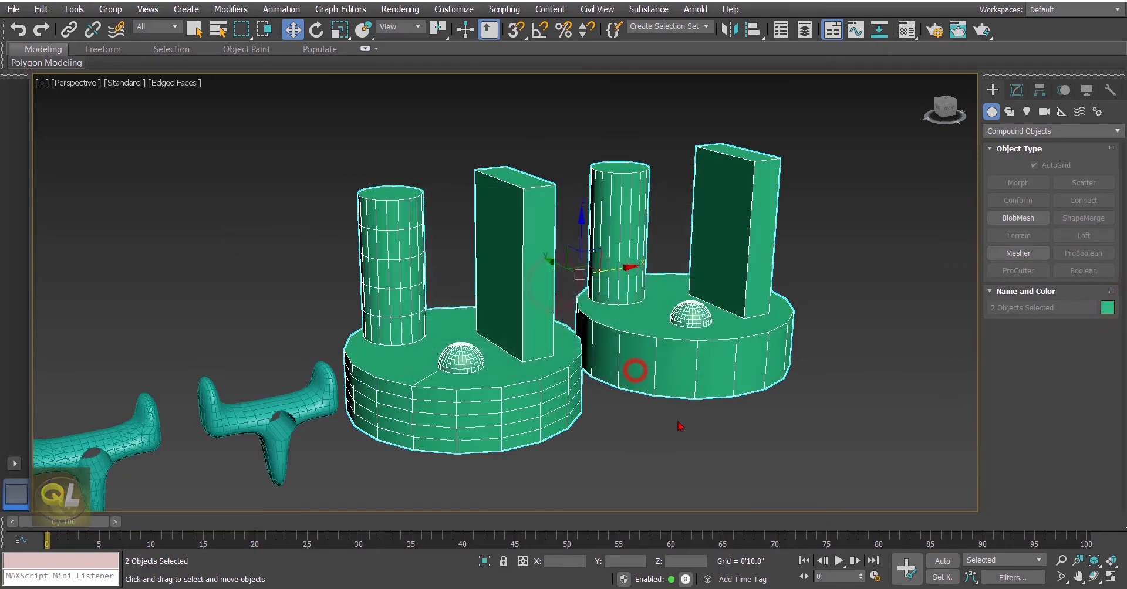
Step: Examine and compare the edge layout of the Boolean and ProBoolean unions up close
middle_drag(615, 448, 625, 423)
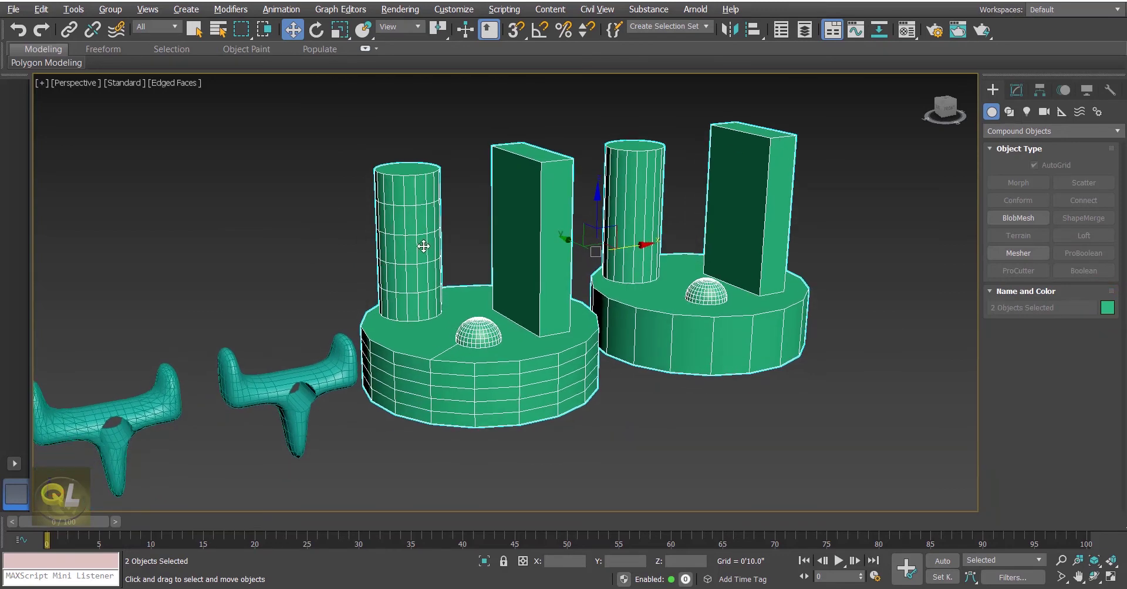
scroll(423, 247, up, 3)
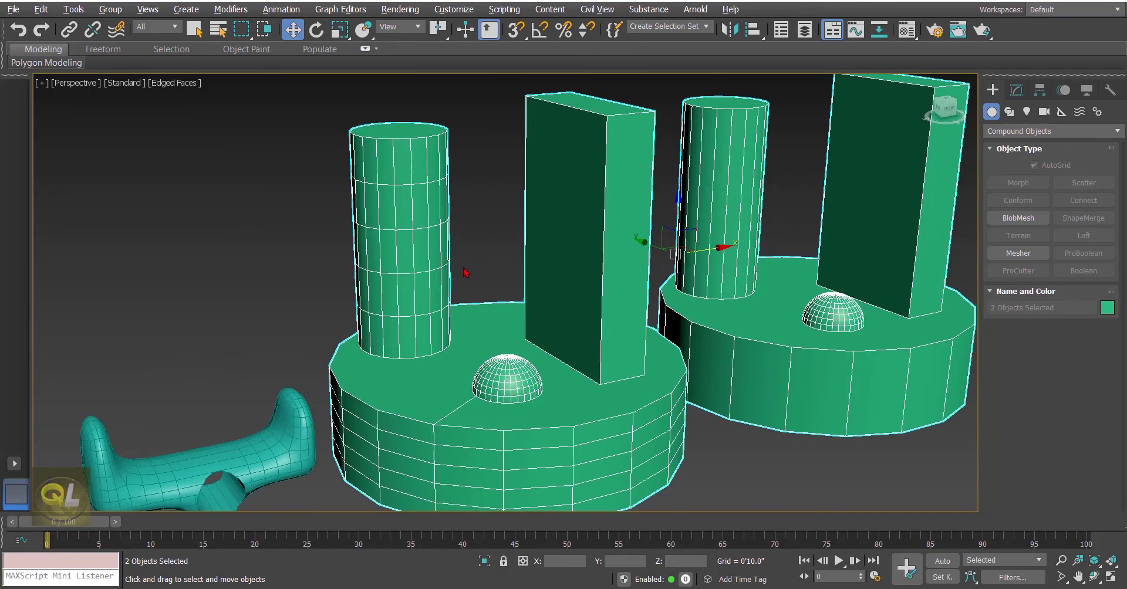
scroll(464, 287, up, 2)
scroll(452, 351, up, 2)
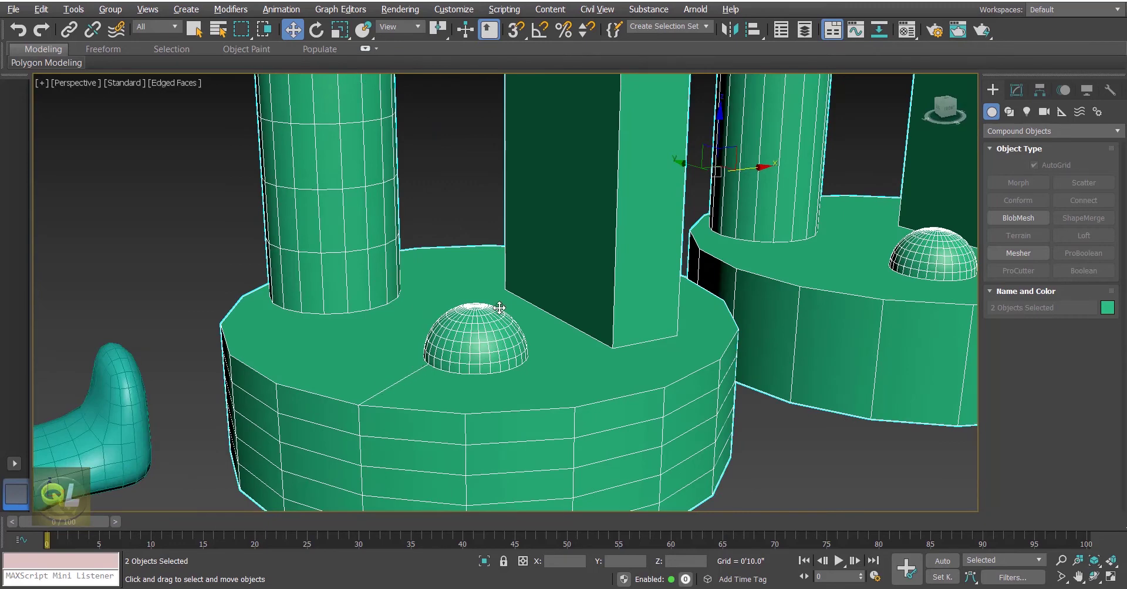
scroll(531, 309, down, 2)
scroll(531, 309, down, 4)
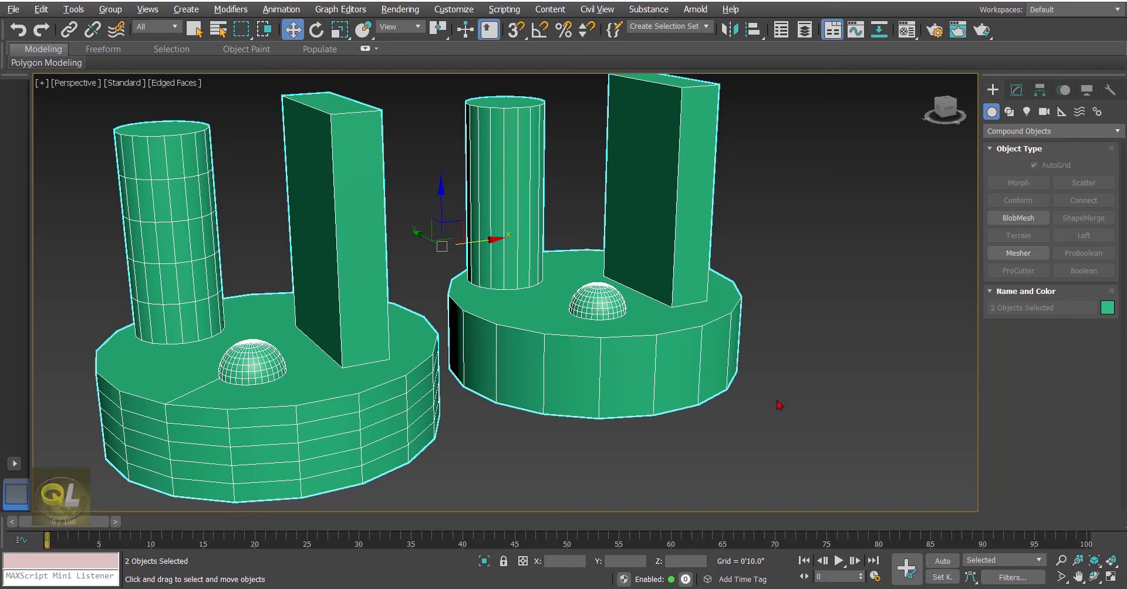
scroll(675, 329, down, 3)
Step: Apply a TurboSmooth modifier to the Boolean union
click(457, 308)
scroll(433, 280, down, 2)
middle_drag(433, 280, 460, 278)
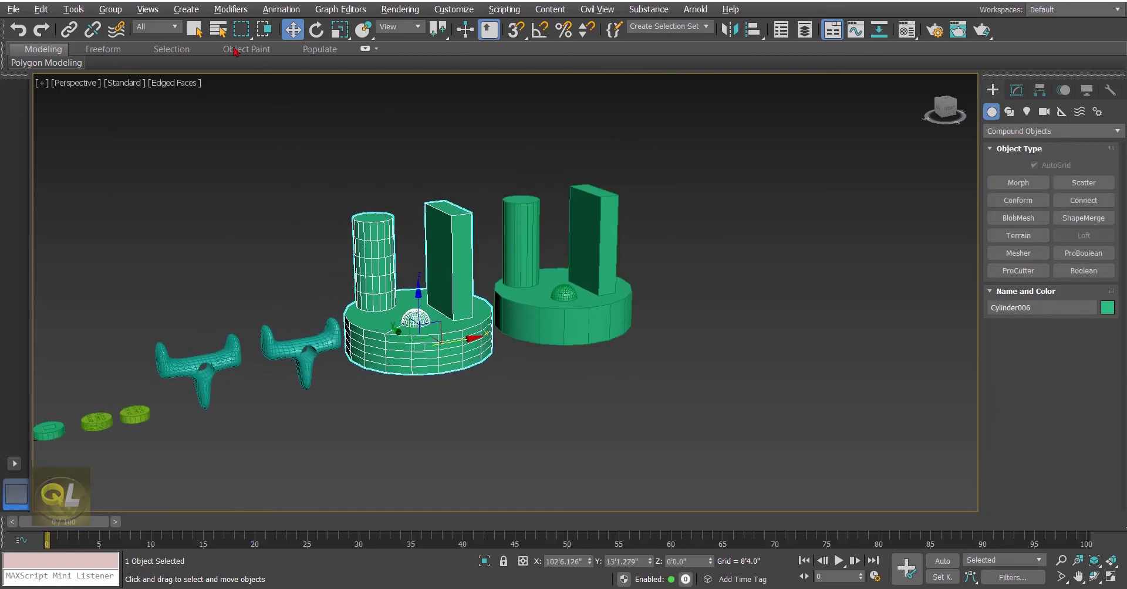
click(230, 9)
mouse_move(338, 194)
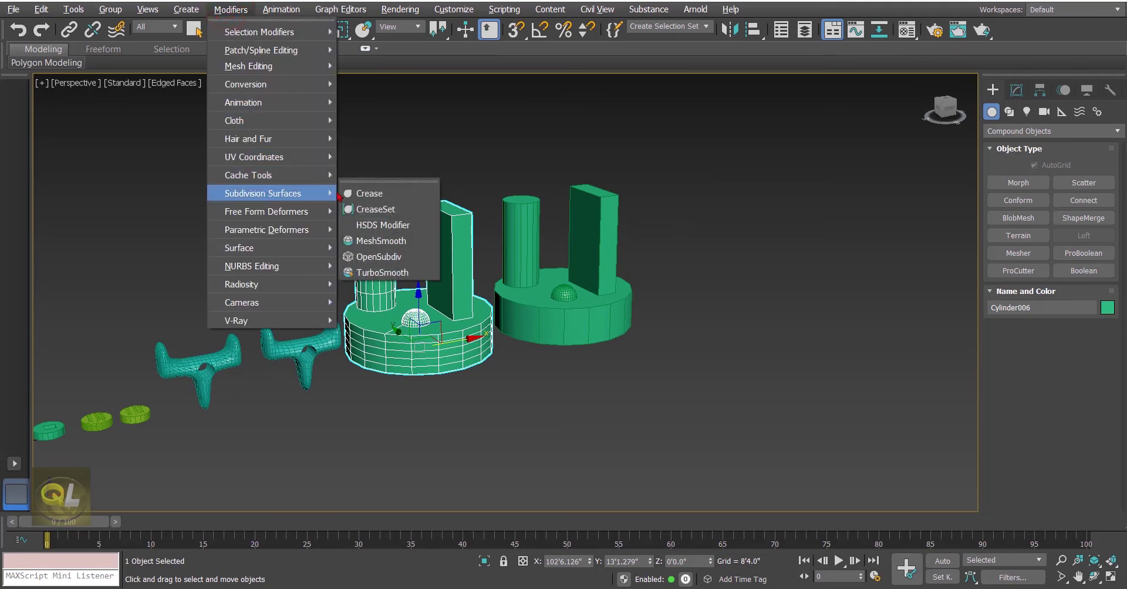
click(385, 273)
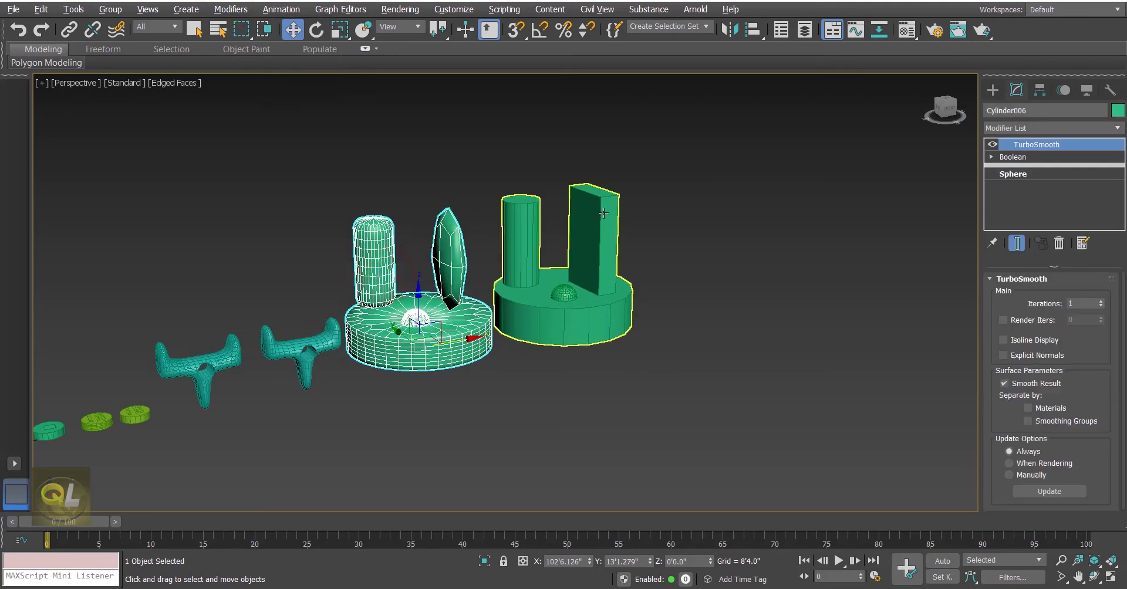
Step: Apply a TurboSmooth modifier to the ProBoolean union and clear the selection
click(603, 213)
click(226, 10)
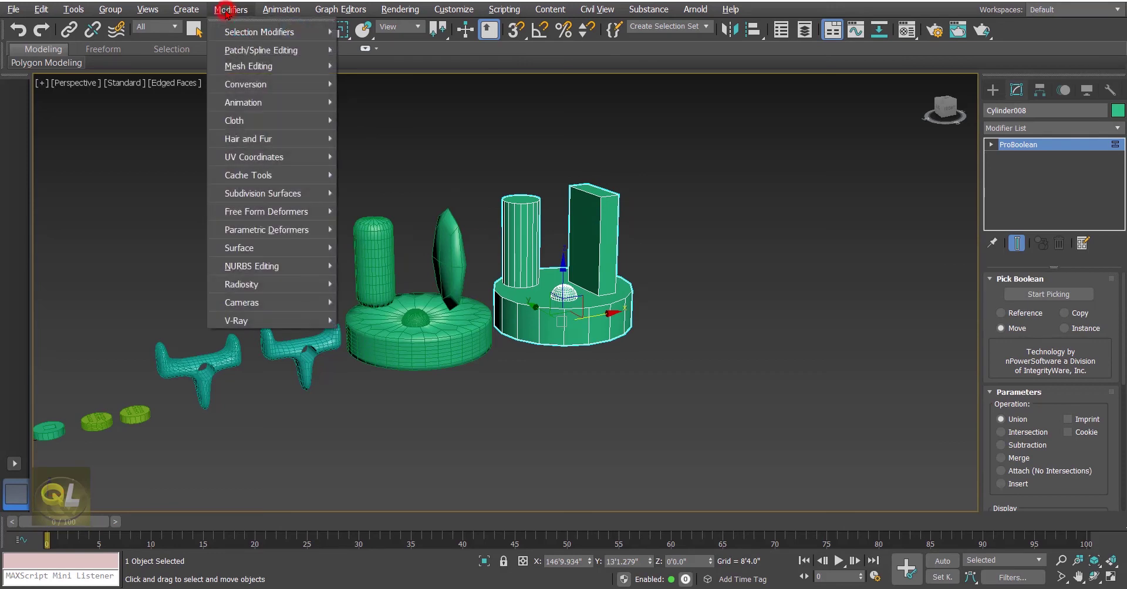
click(274, 194)
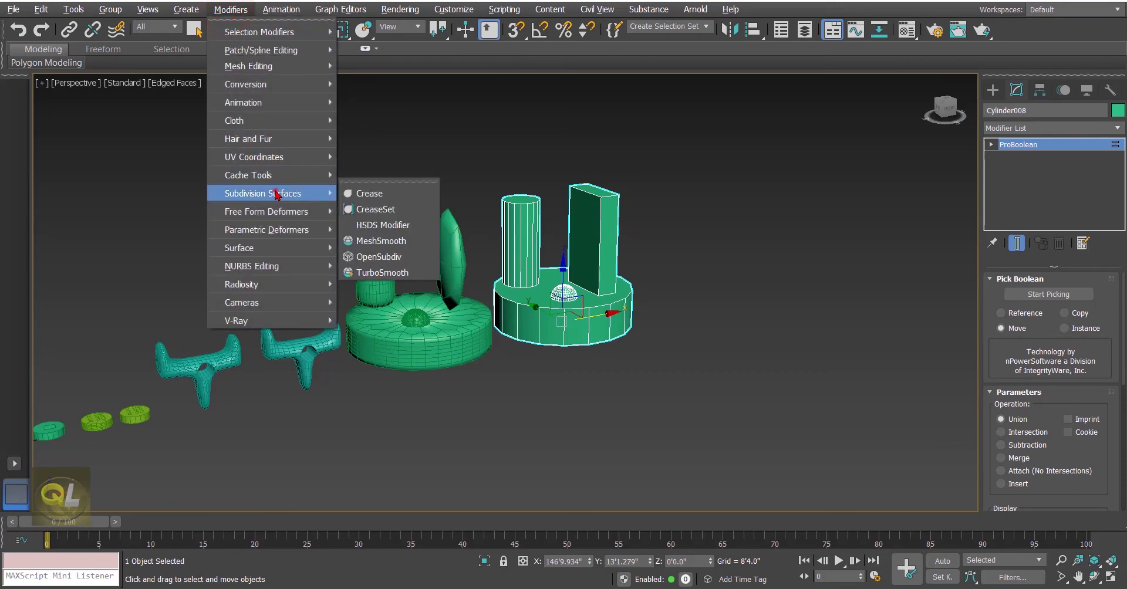
click(401, 275)
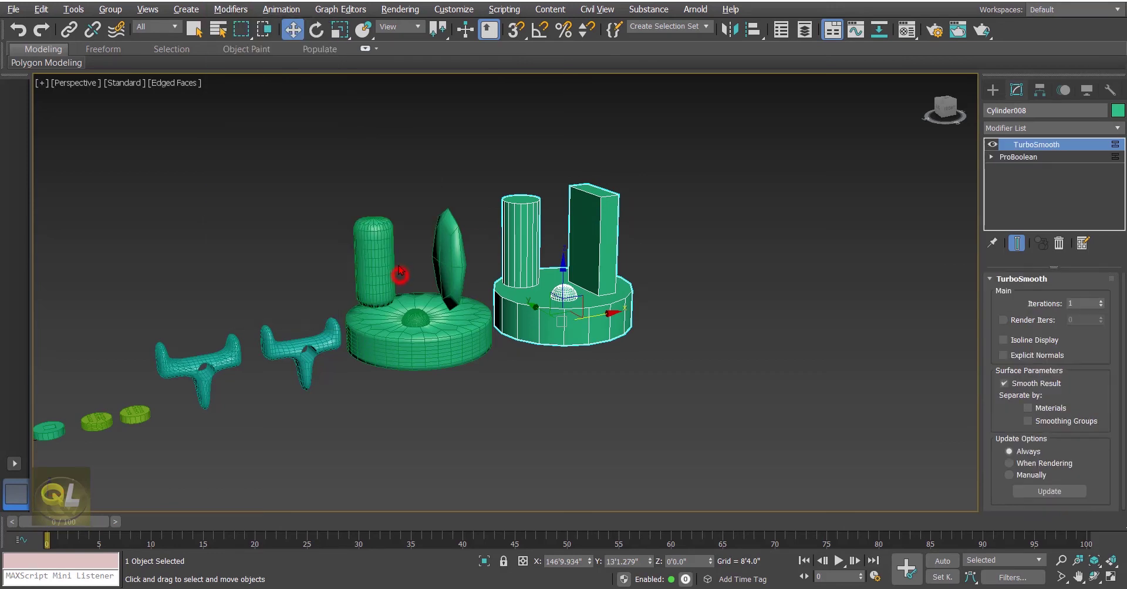
click(698, 296)
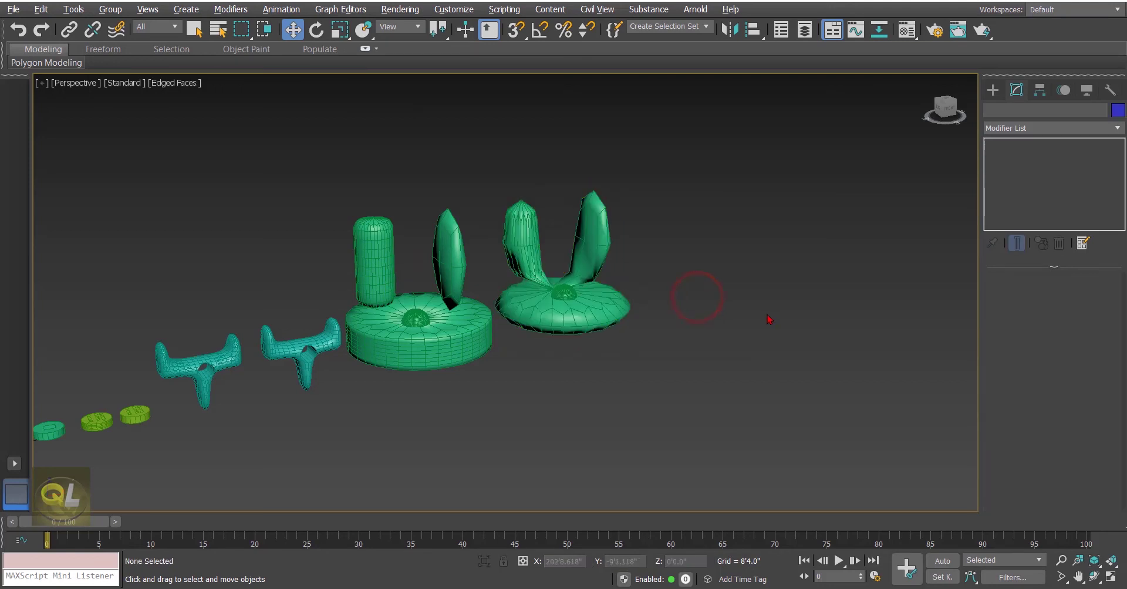
Step: Inspect both smoothed unions and set their TurboSmooth iterations to 2
scroll(691, 340, up, 5)
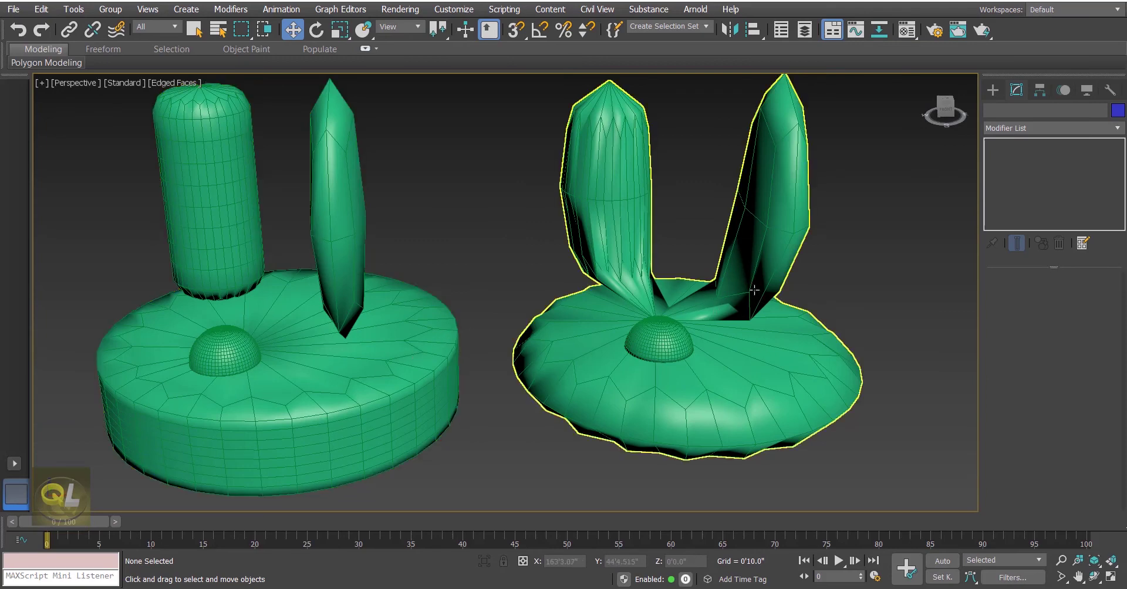
scroll(753, 288, down, 4)
scroll(533, 323, up, 2)
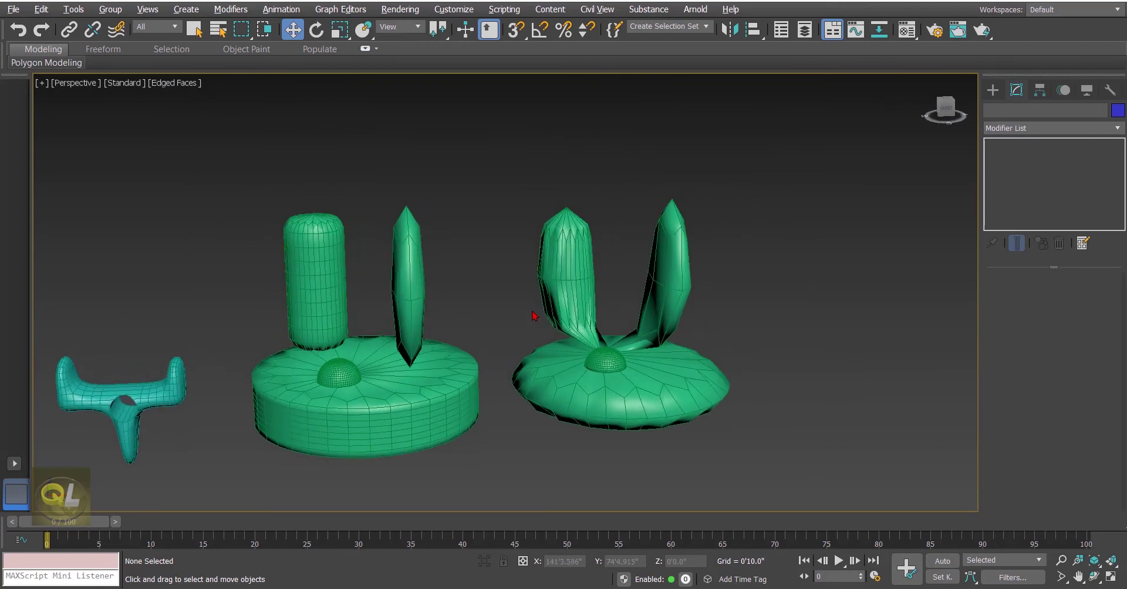
middle_drag(536, 330, 551, 301)
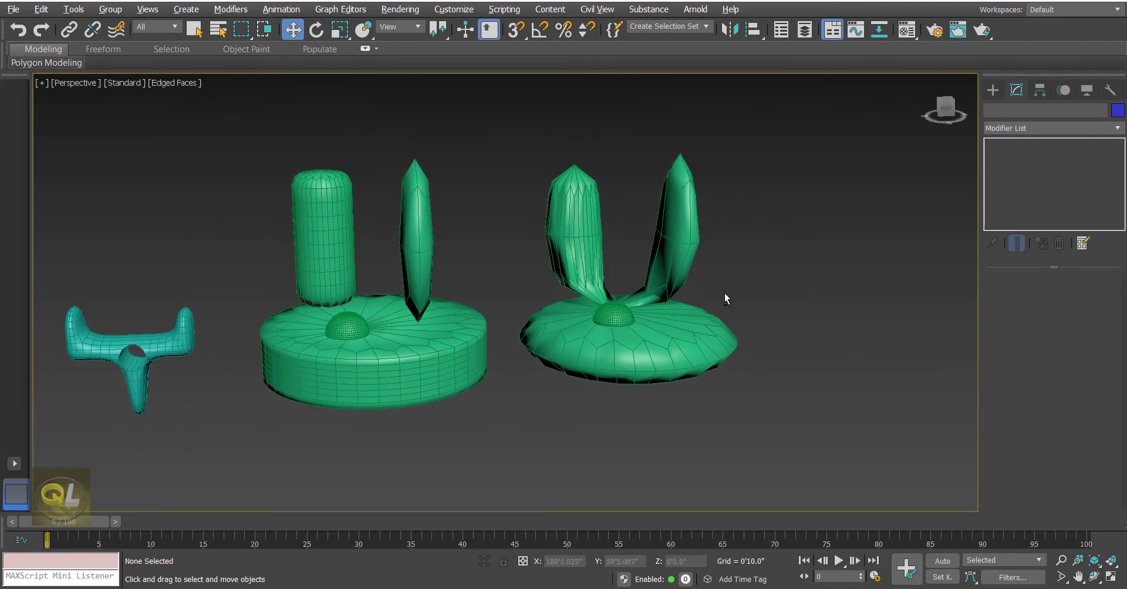
click(688, 332)
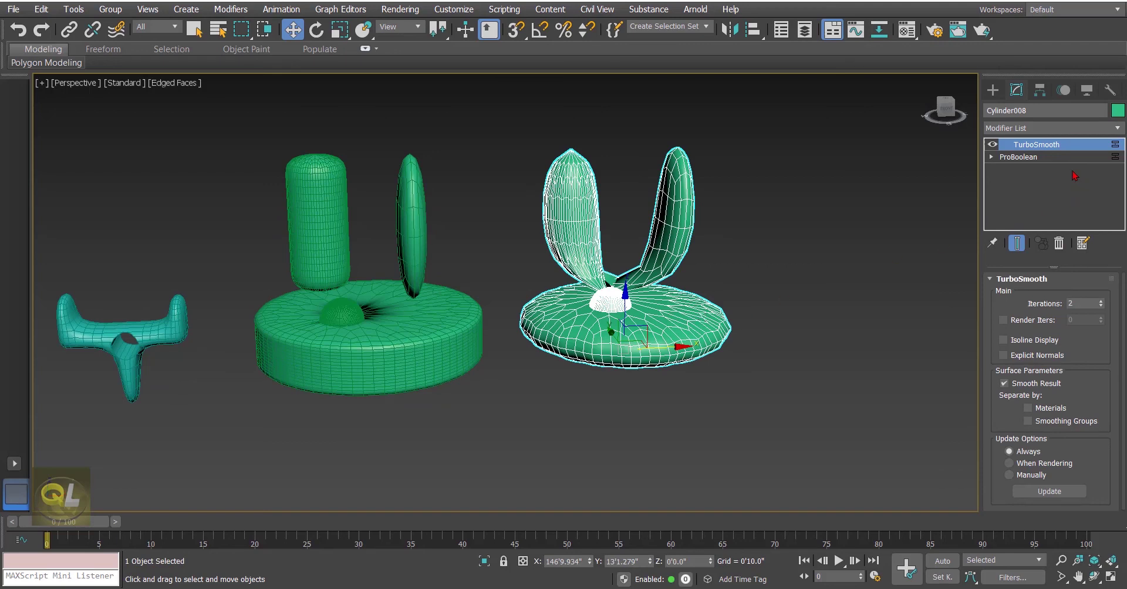
Step: Enable Make Quadrilaterals in the ProBoolean union's advanced options and turn off the edged-faces display
click(1012, 158)
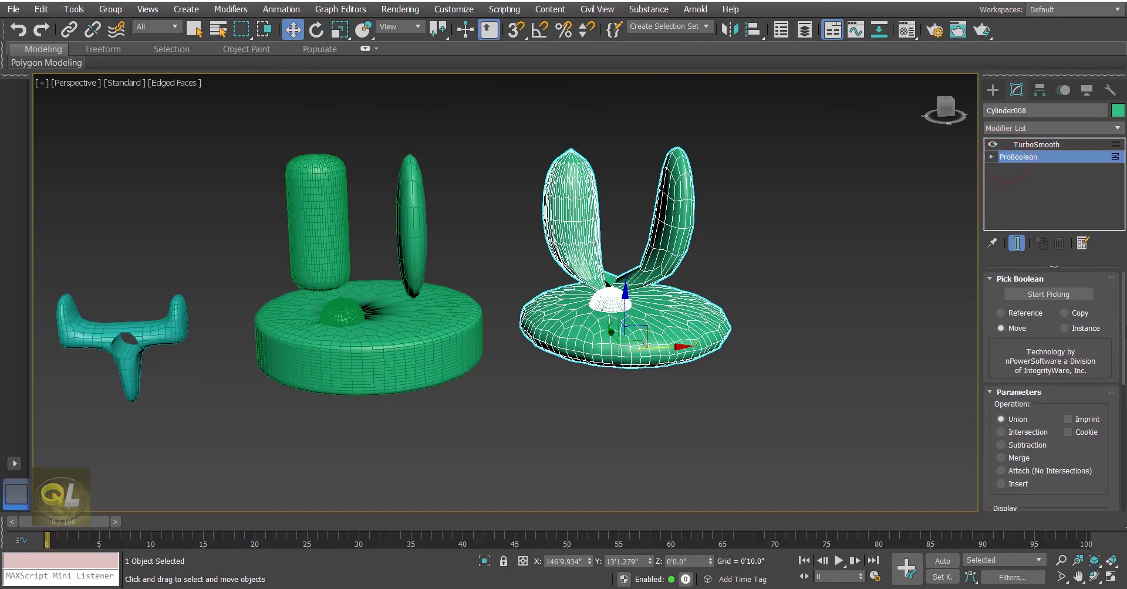
drag(1122, 320, 1121, 461)
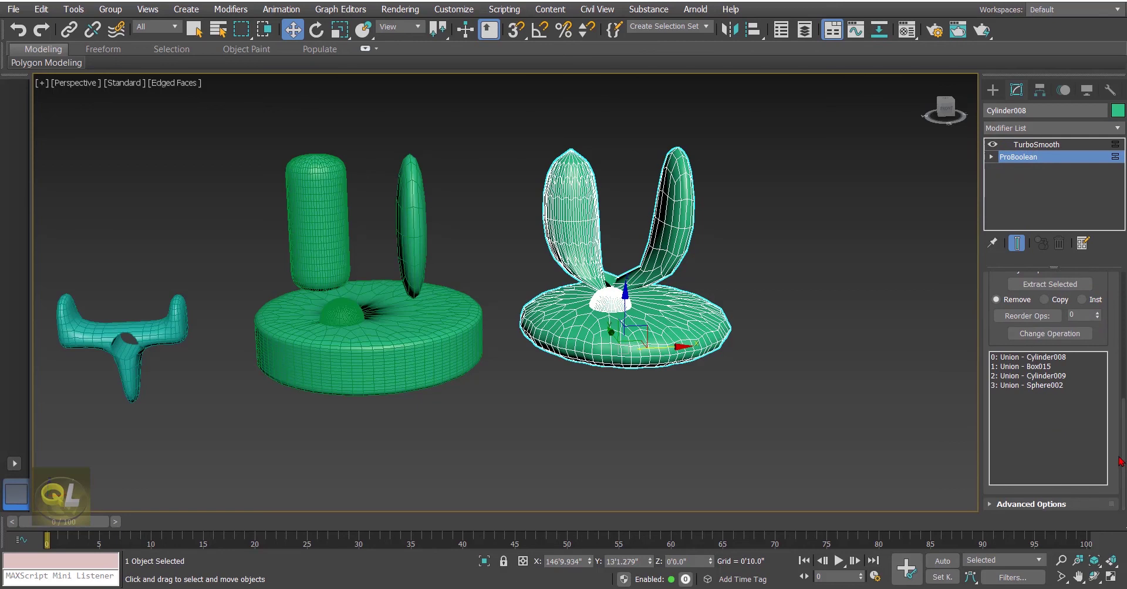
click(990, 504)
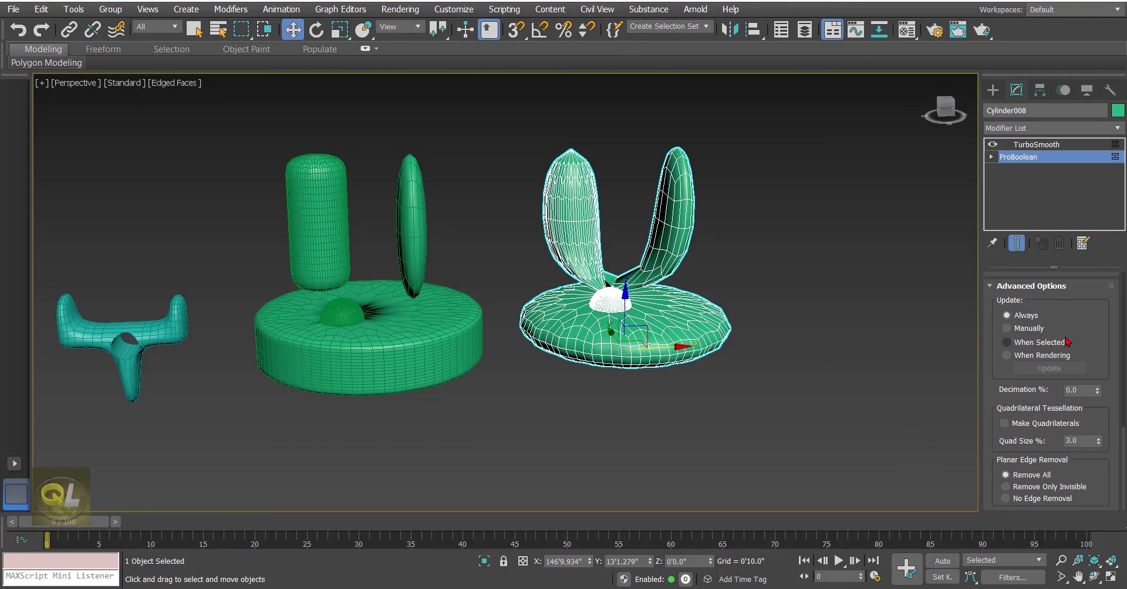
click(1098, 349)
click(1005, 424)
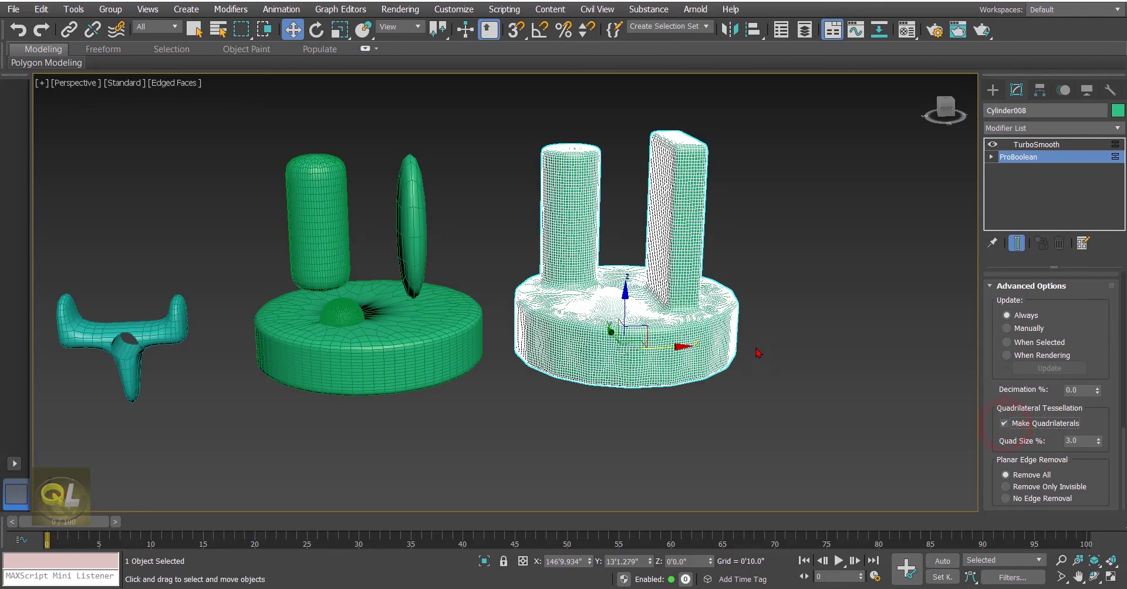
key(F4)
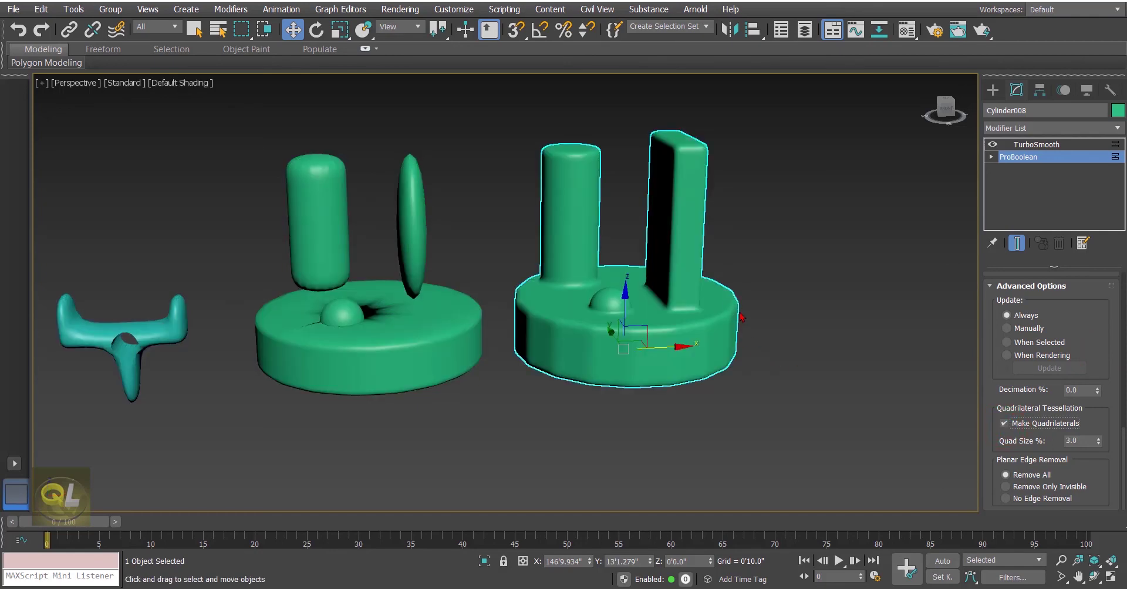
alt+middle_drag(749, 347, 765, 361)
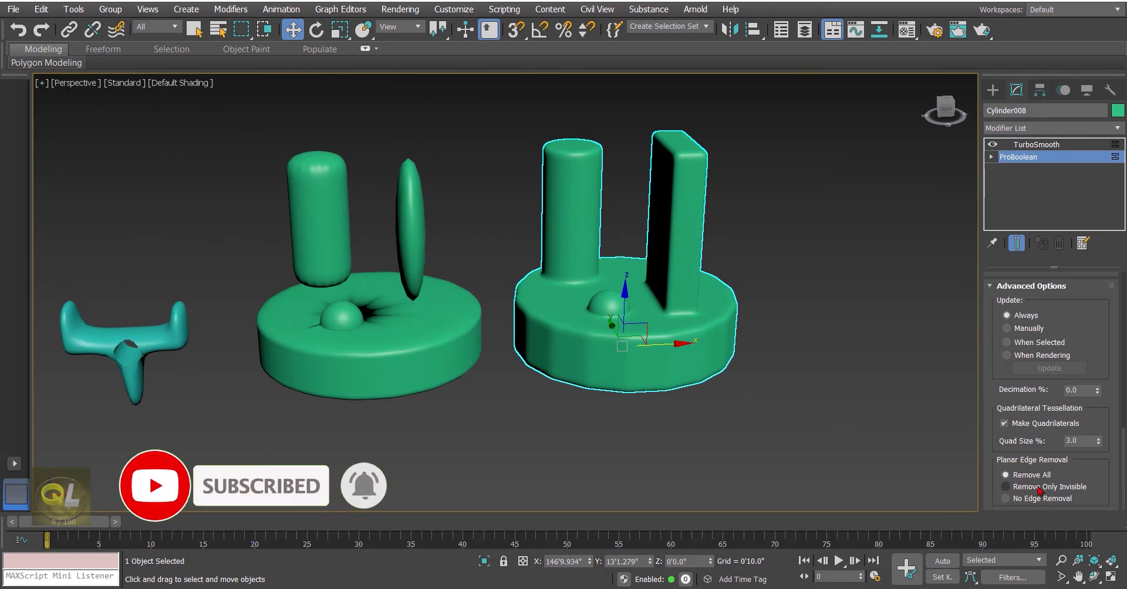
Step: Set the ProBoolean union's planar edge removal to No Edge Removal and inspect its narrow cylinder up close
click(1005, 499)
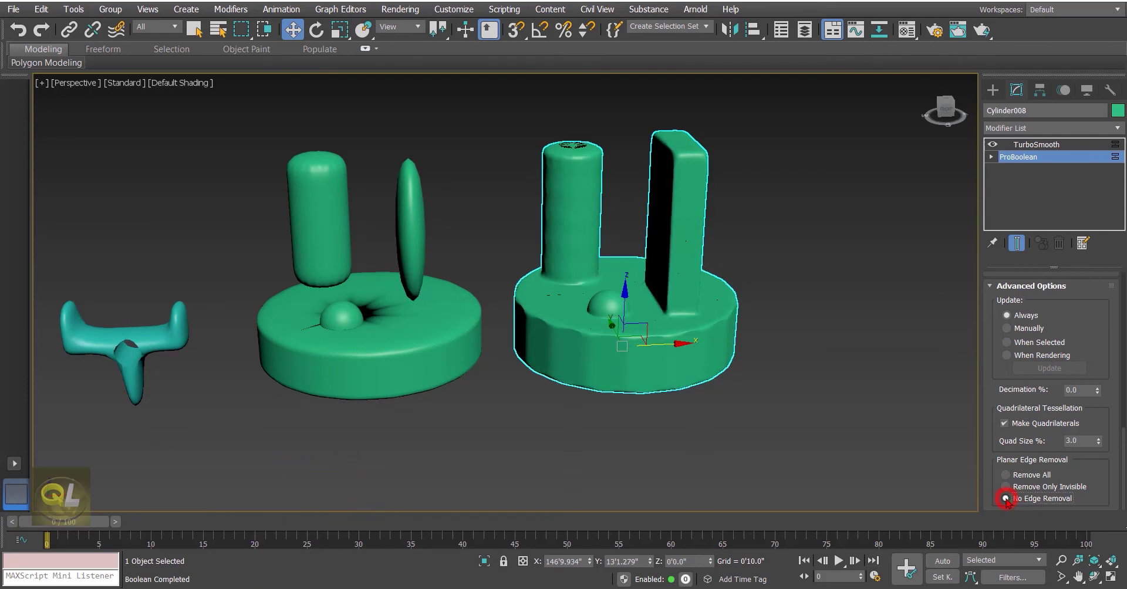
alt+middle_drag(674, 409, 697, 373)
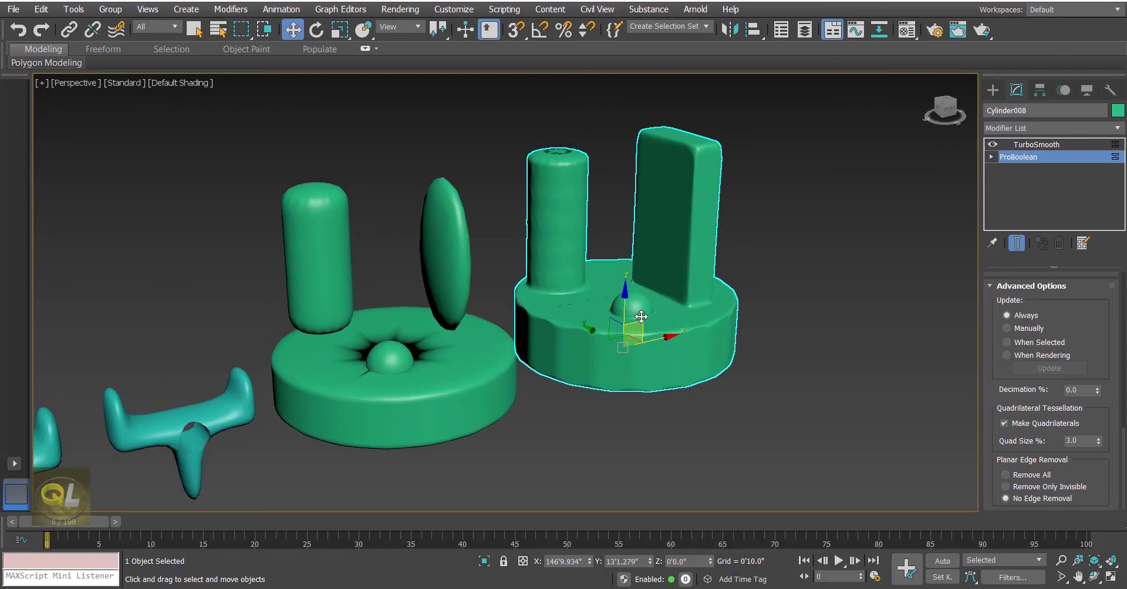
scroll(566, 201, up, 5)
middle_drag(565, 201, 552, 232)
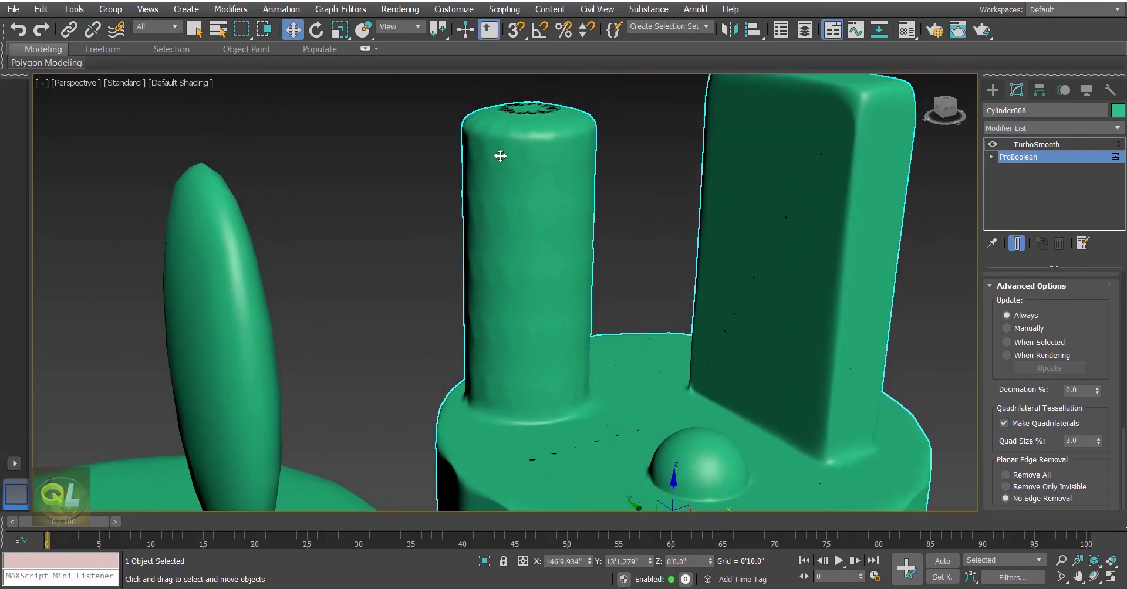
Step: Set the ProBoolean union's planar edge removal back to Remove All and compare its smoothed shape with the Boolean union
middle_drag(667, 335, 632, 286)
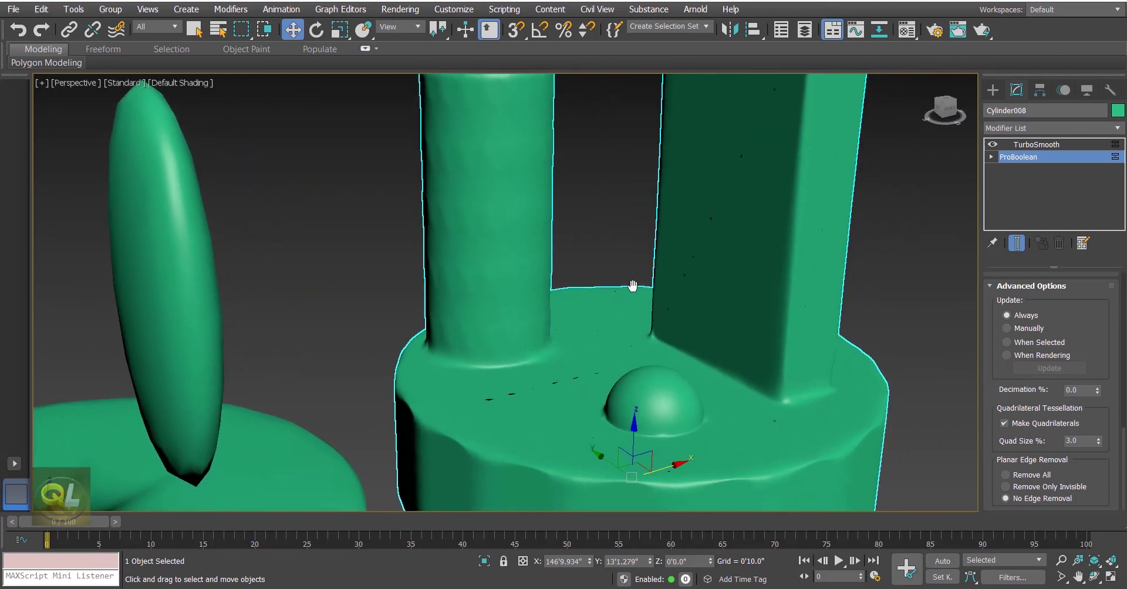
click(1005, 476)
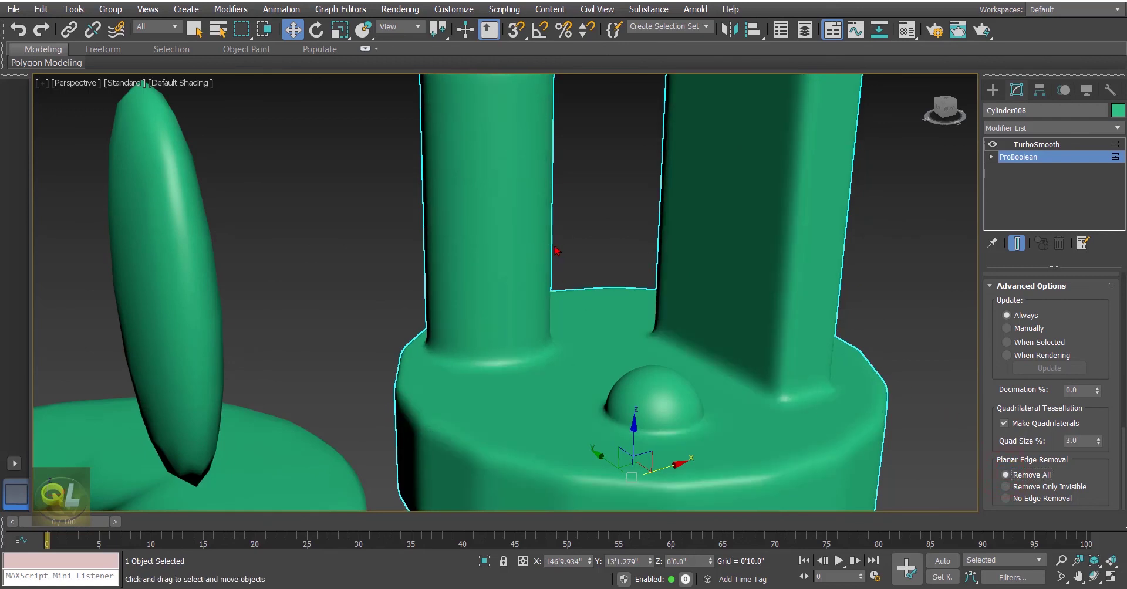
scroll(557, 251, down, 5)
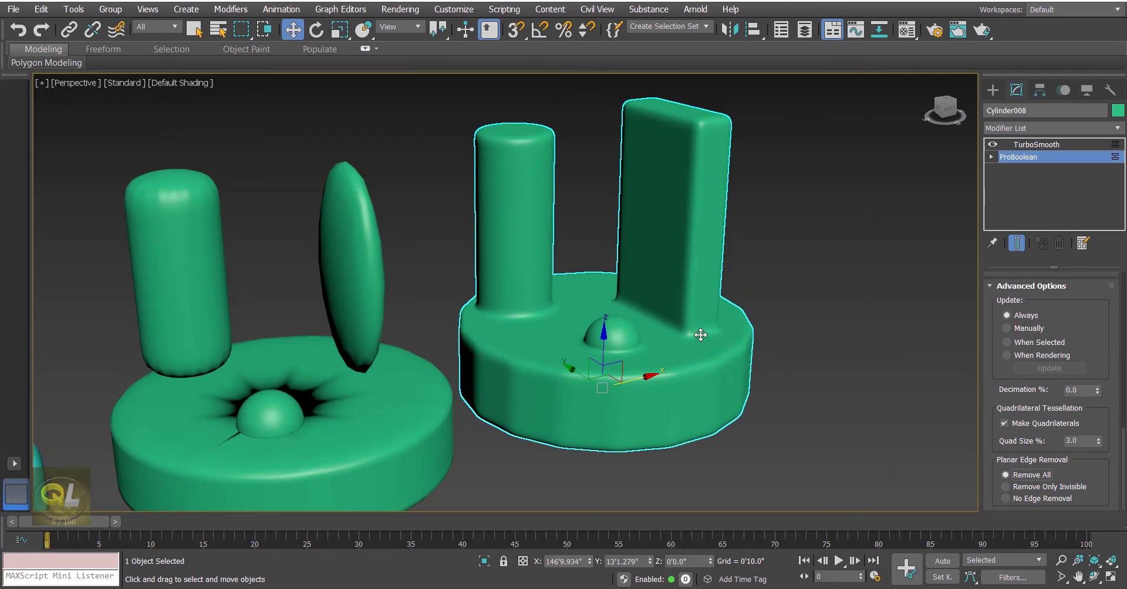
mouse_move(760, 364)
alt+middle_down()
mouse_move(733, 352)
mouse_move(745, 373)
alt+middle_up()
alt+middle_drag(436, 345, 387, 298)
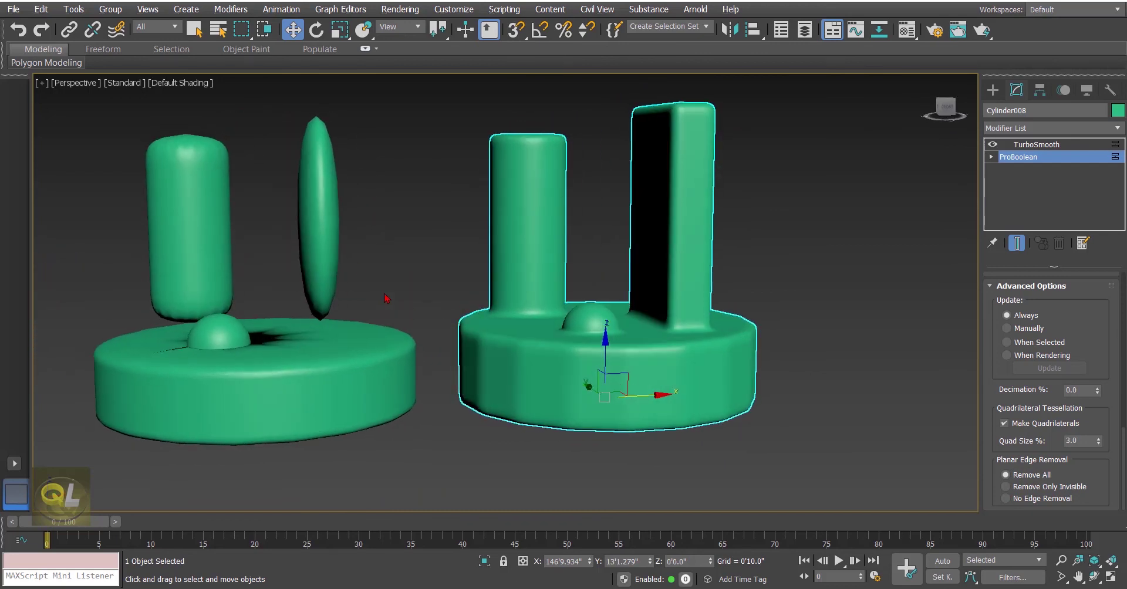
scroll(426, 264, down, 6)
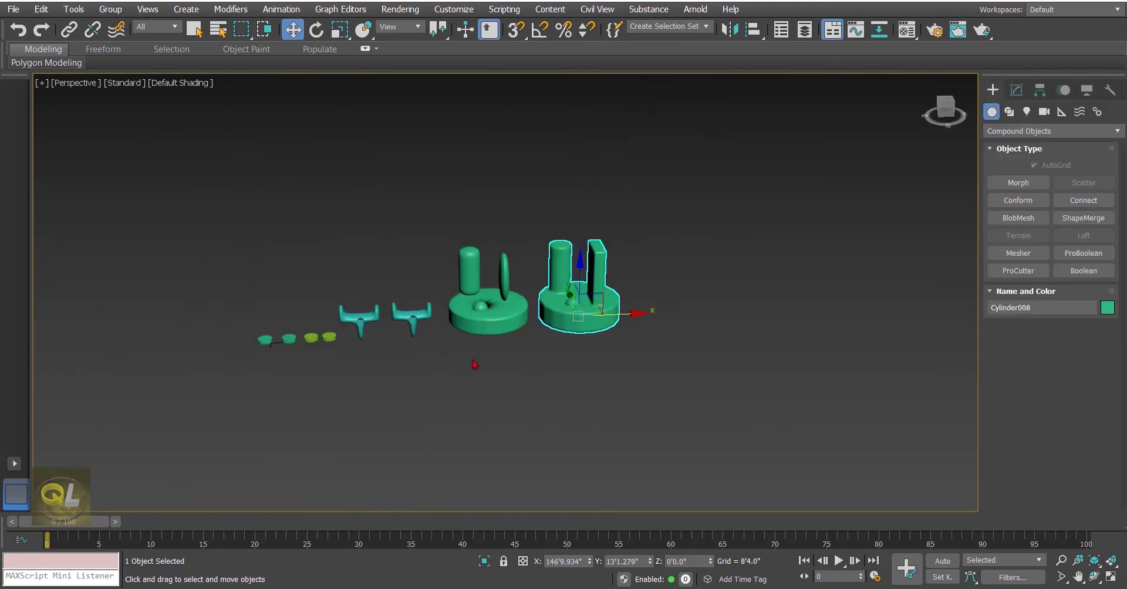
alt+middle_drag(497, 385, 511, 352)
scroll(508, 369, up, 3)
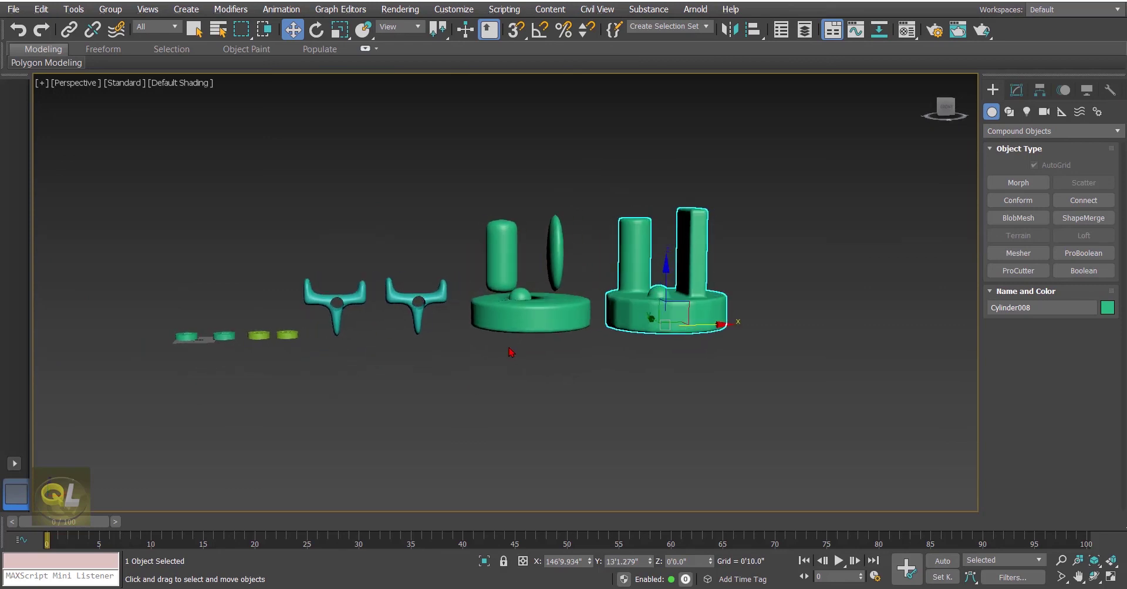
alt+middle_drag(600, 344, 674, 383)
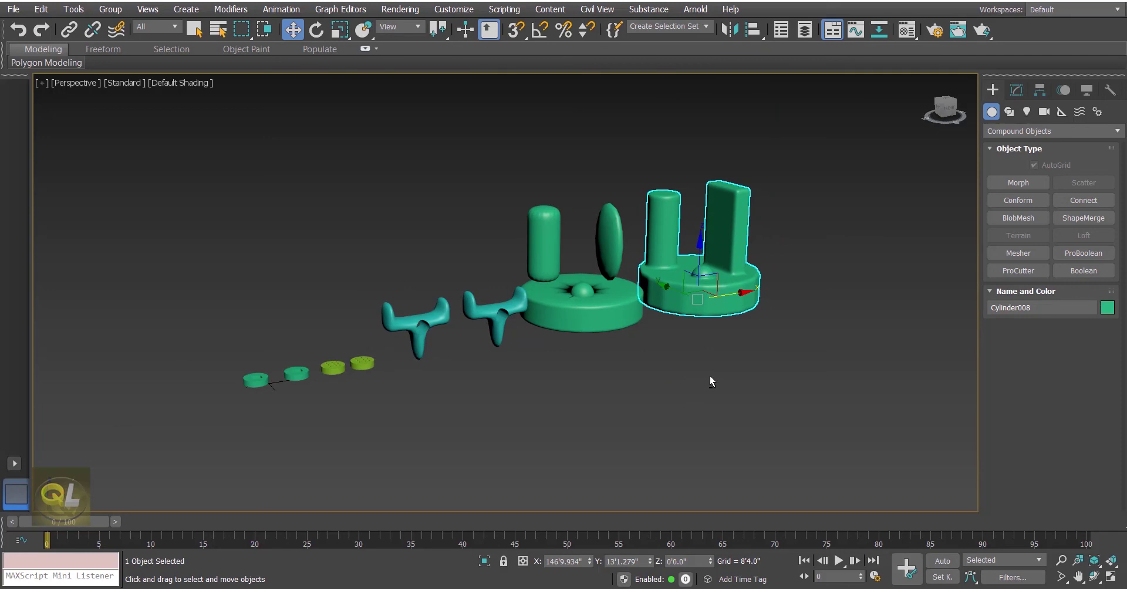
alt+middle_drag(710, 380, 673, 386)
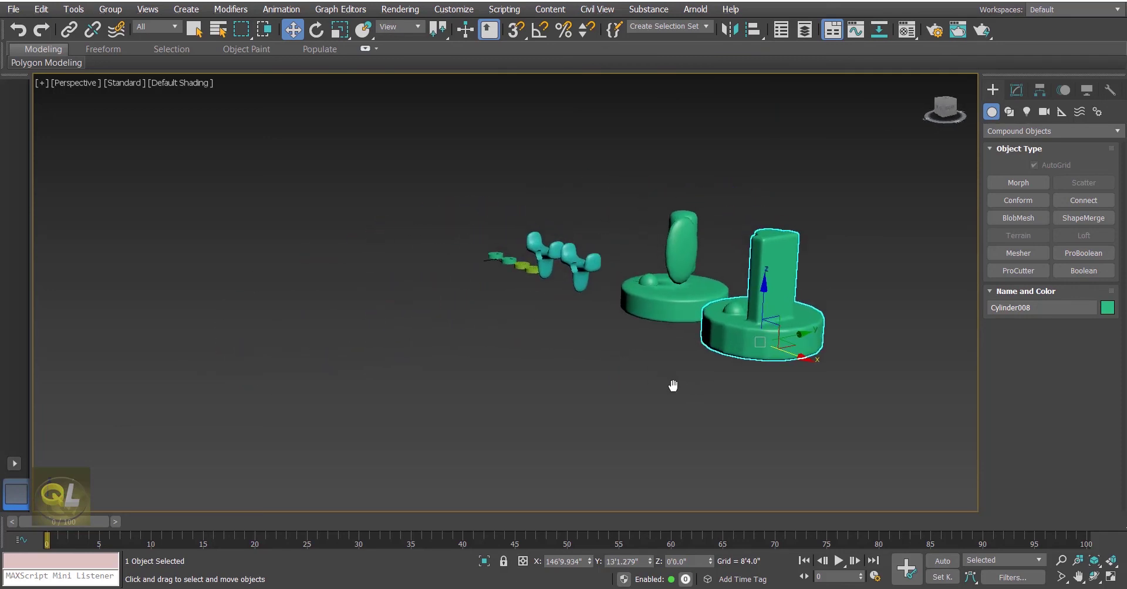